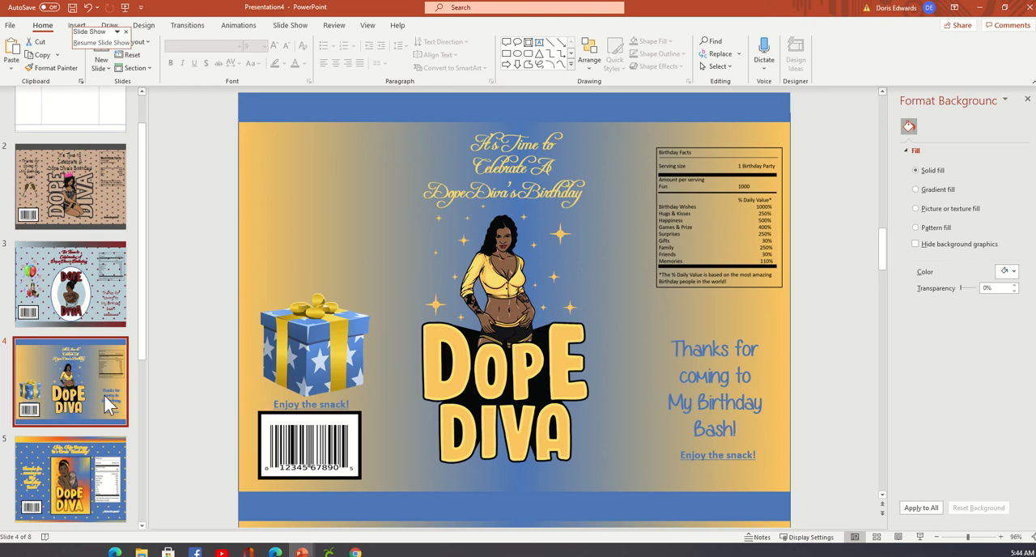
# Look through the chip bag designs on slides 5 to 8 and return to the start of the deck.
pyautogui.click(103, 484)
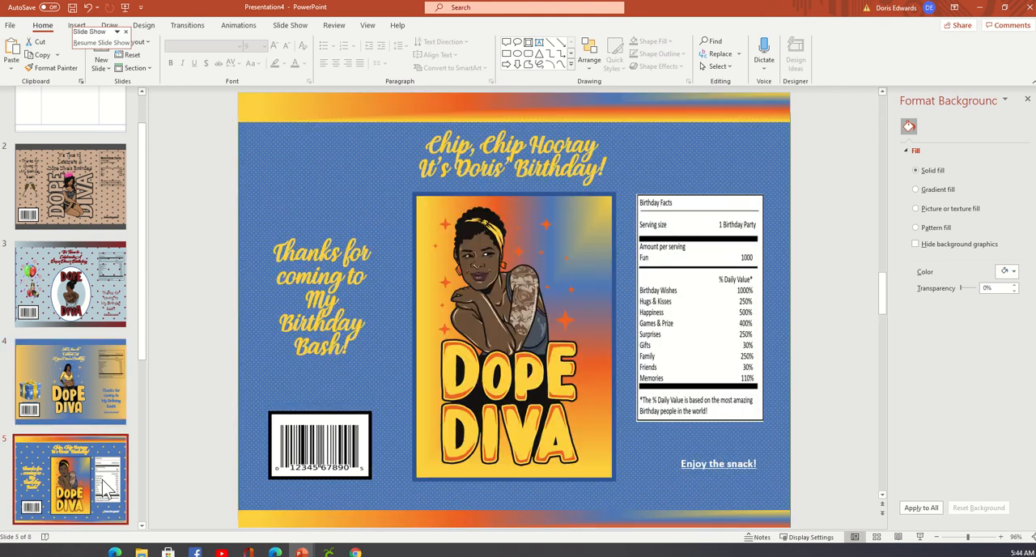
pyautogui.scroll(-5, 103, 484)
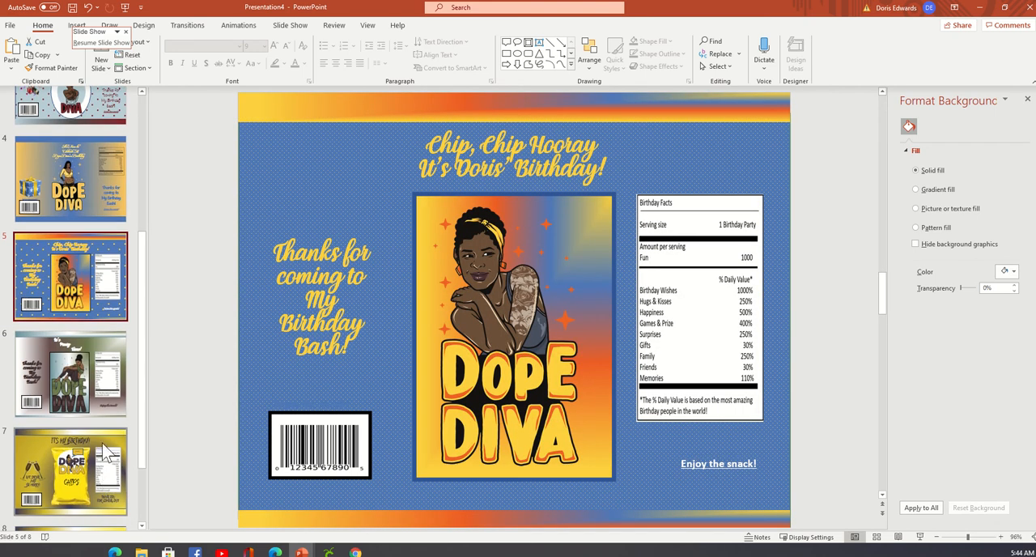
pyautogui.click(105, 415)
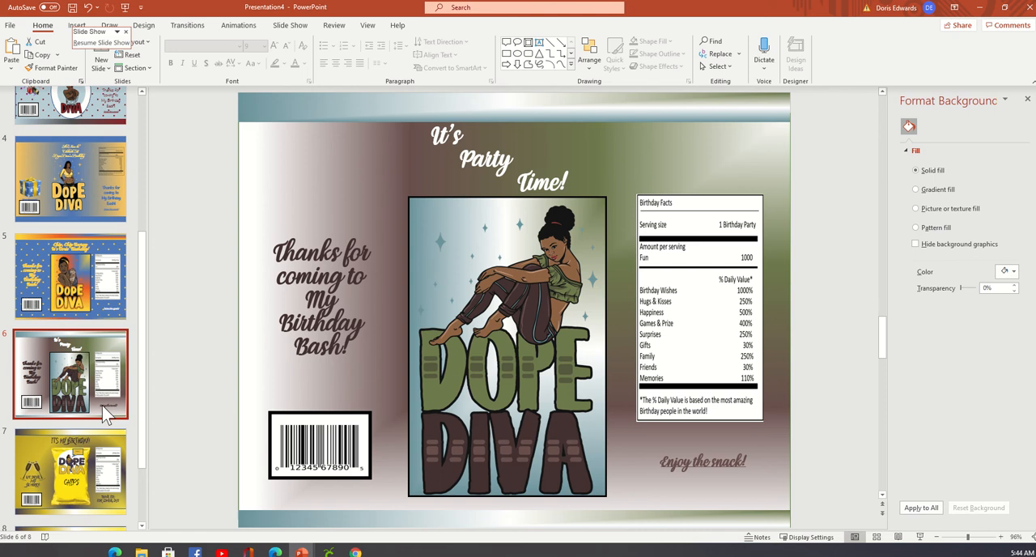
pyautogui.scroll(-1, 105, 416)
pyautogui.click(105, 415)
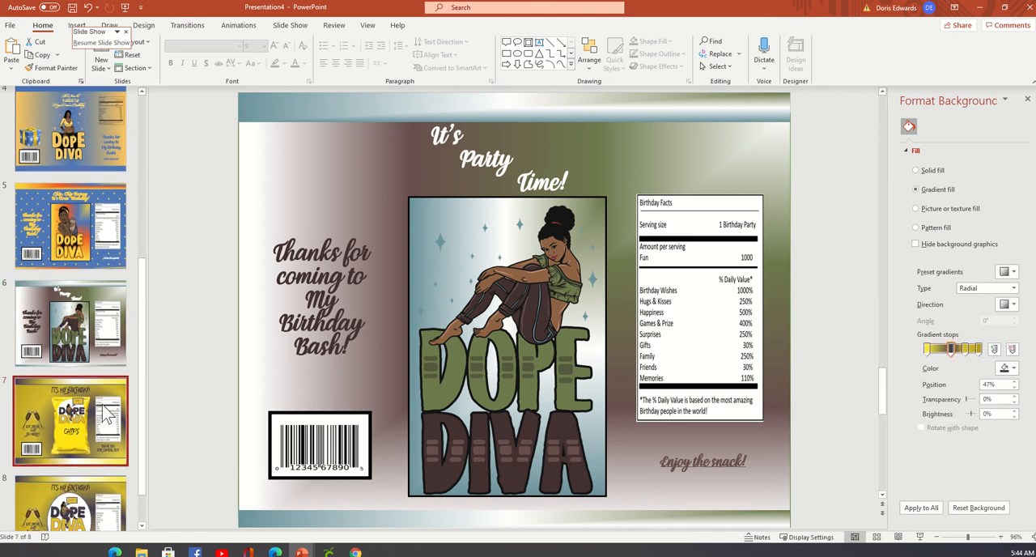
pyautogui.scroll(-1, 98, 437)
pyautogui.click(98, 462)
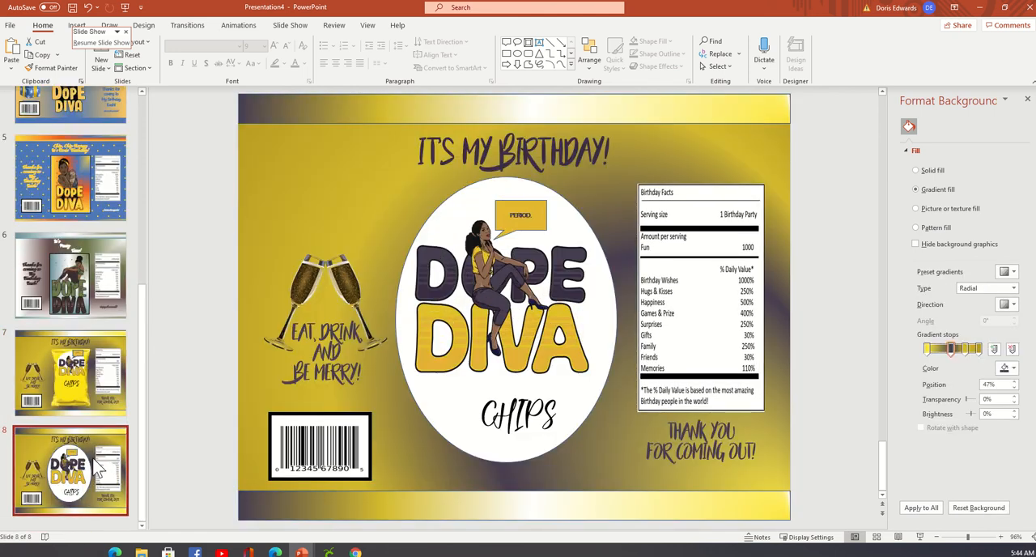
pyautogui.scroll(5, 92, 460)
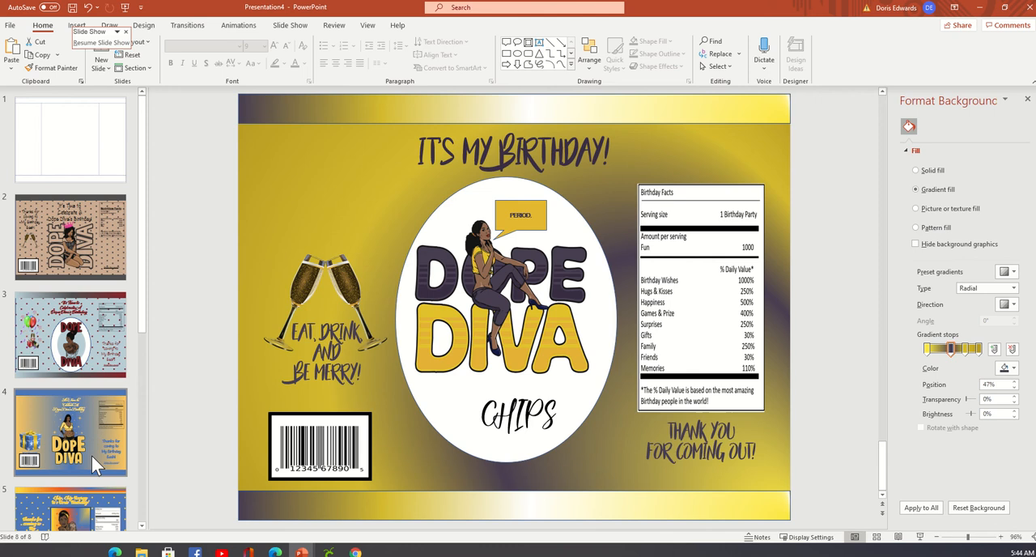
# Examine slide 2's thank-you text, crown and Dope Diva picture, and compare them with the designs on slides 3 and 5.
pyautogui.click(104, 228)
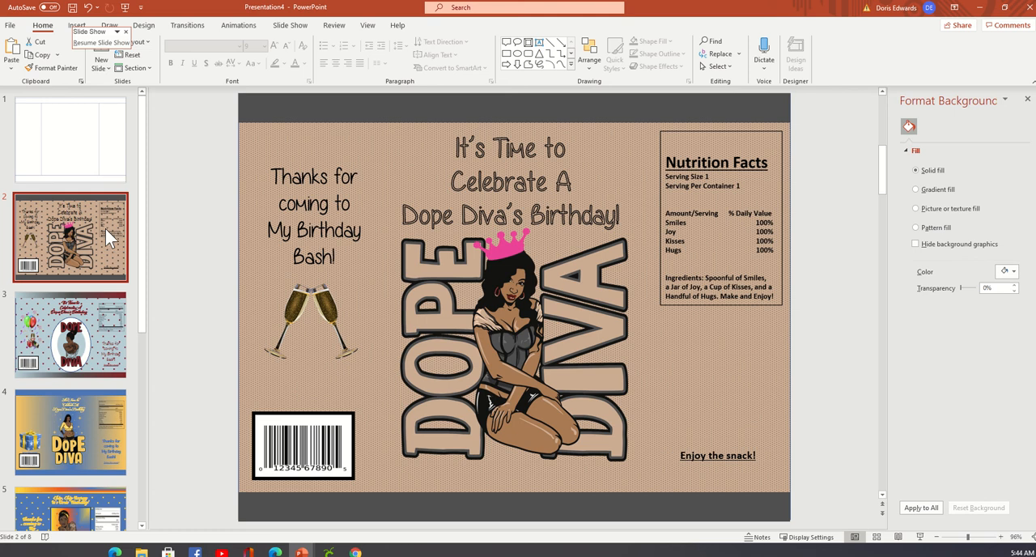
pyautogui.click(347, 178)
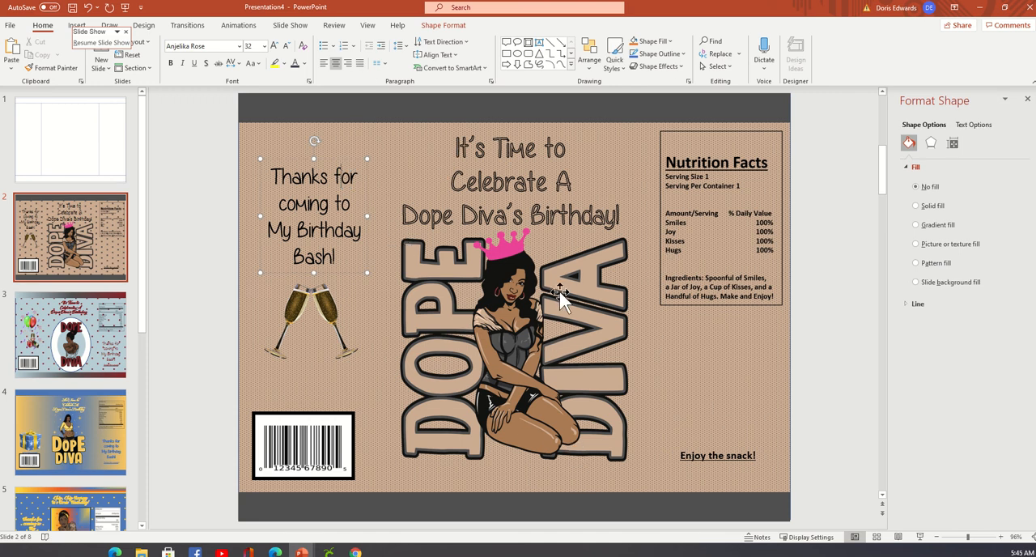
pyautogui.click(502, 258)
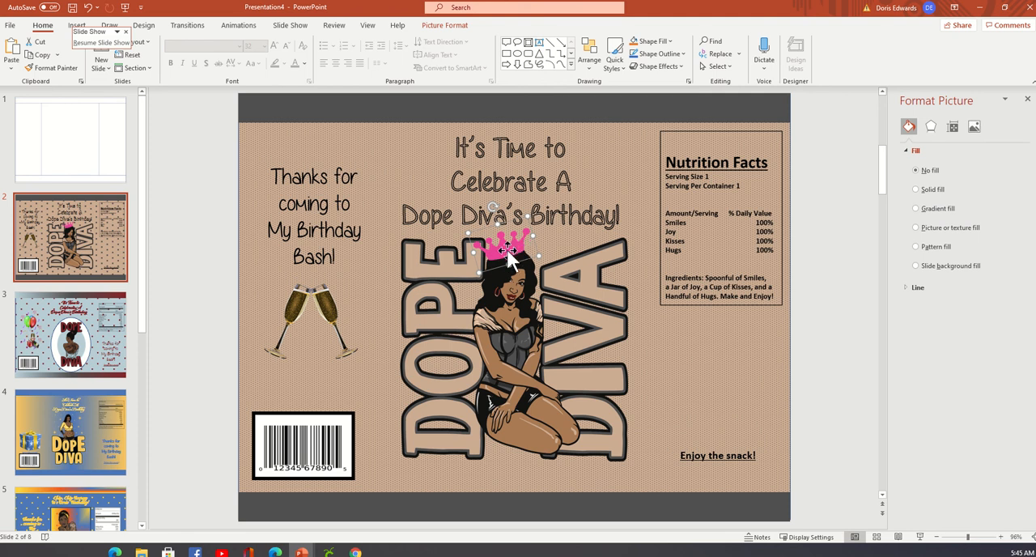
pyautogui.click(536, 395)
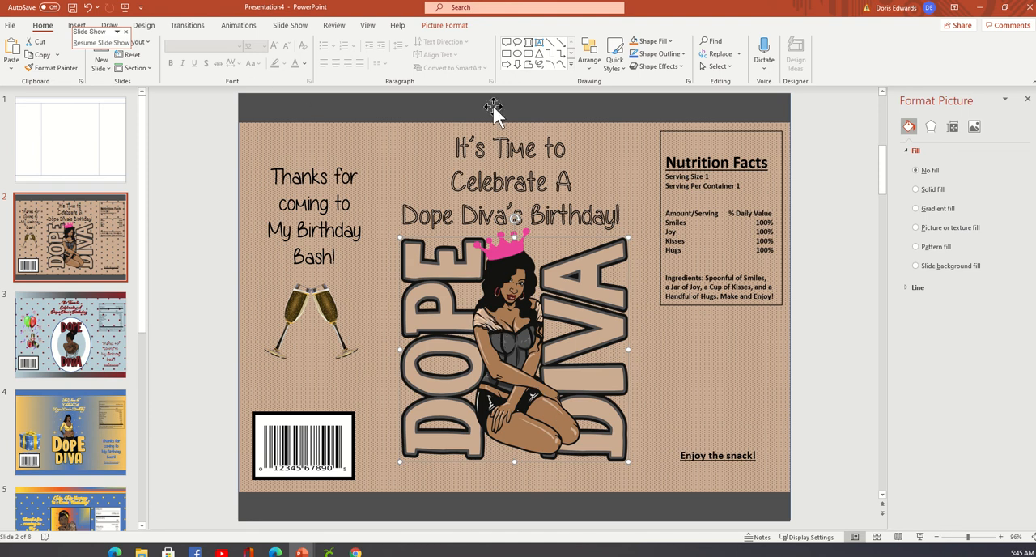
pyautogui.click(57, 350)
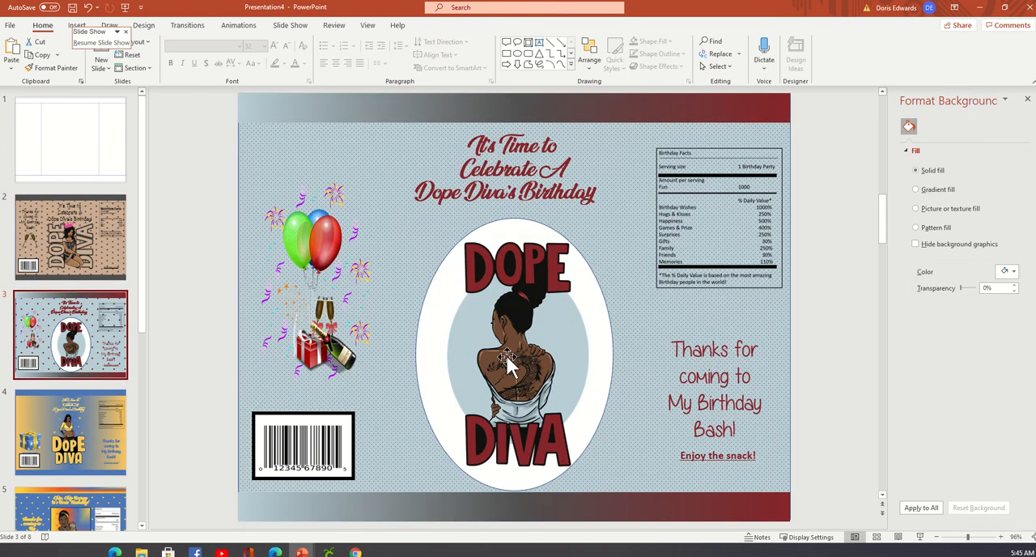
pyautogui.click(77, 245)
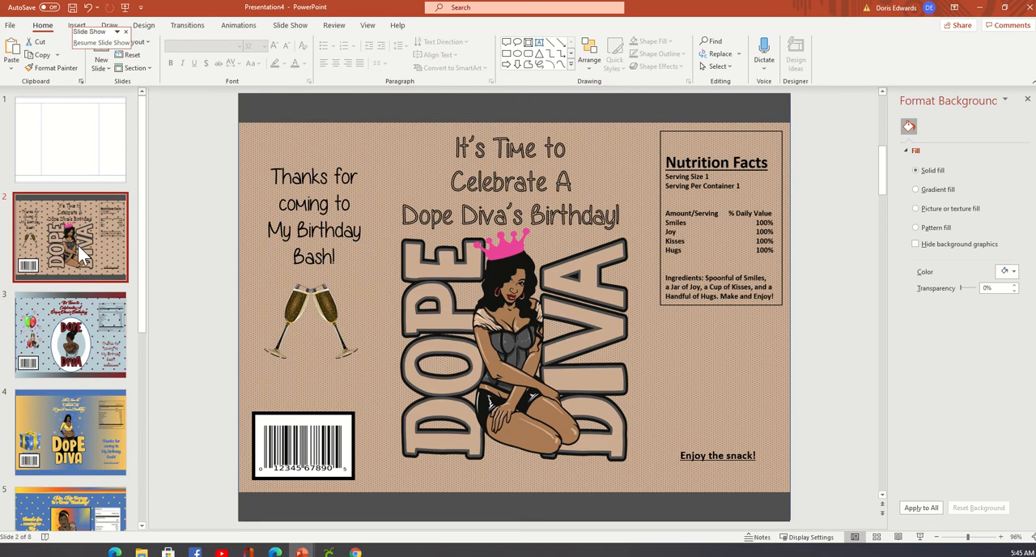
pyautogui.click(79, 483)
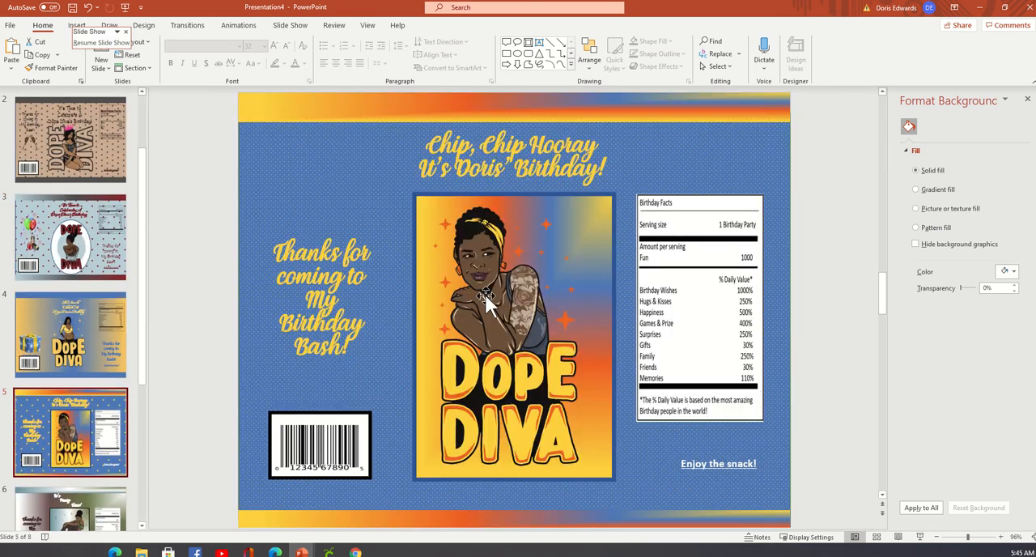
pyautogui.click(535, 299)
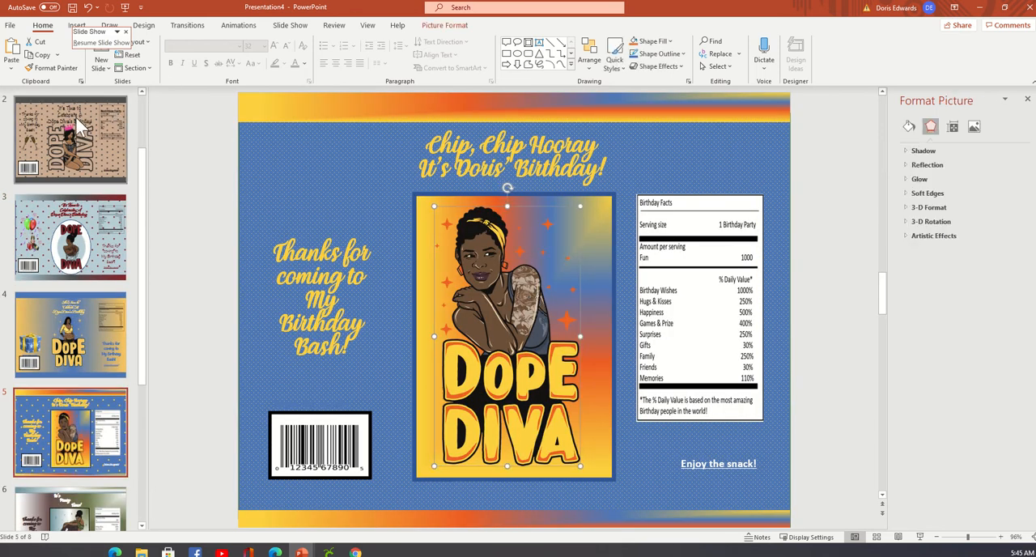
# Duplicate slide 2 and move the copy to the end of the deck as slide 9.
pyautogui.click(115, 120)
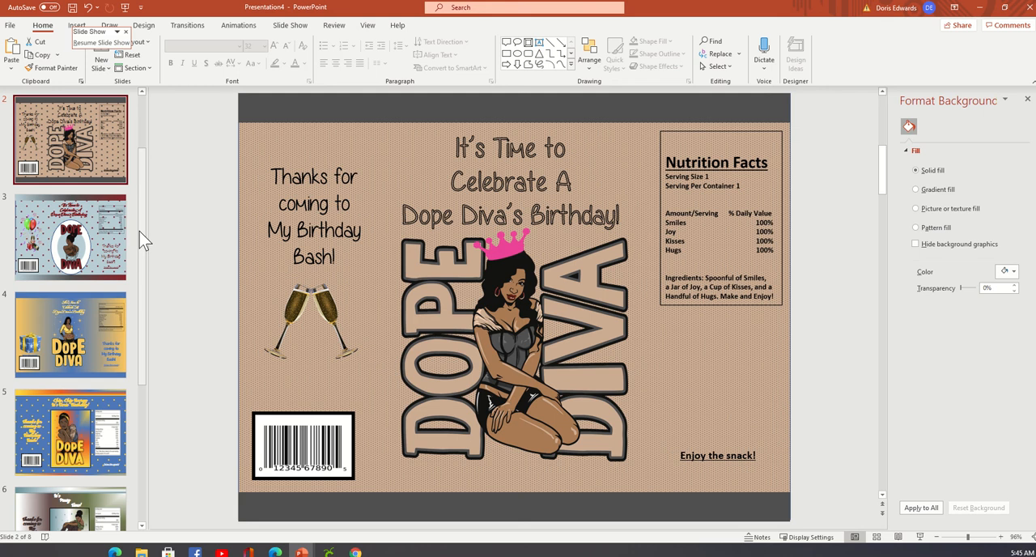
pyautogui.rightClick(111, 150)
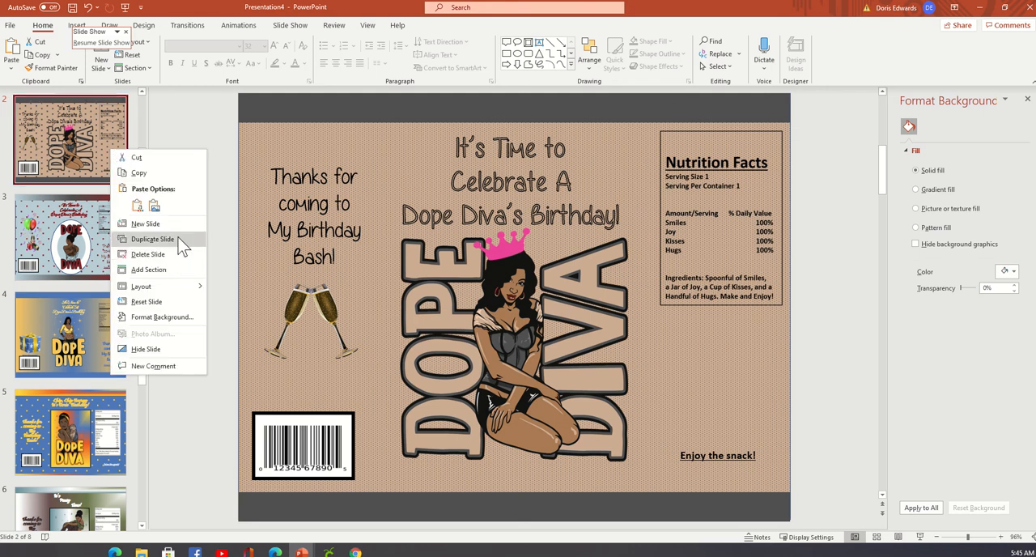
pyautogui.click(152, 239)
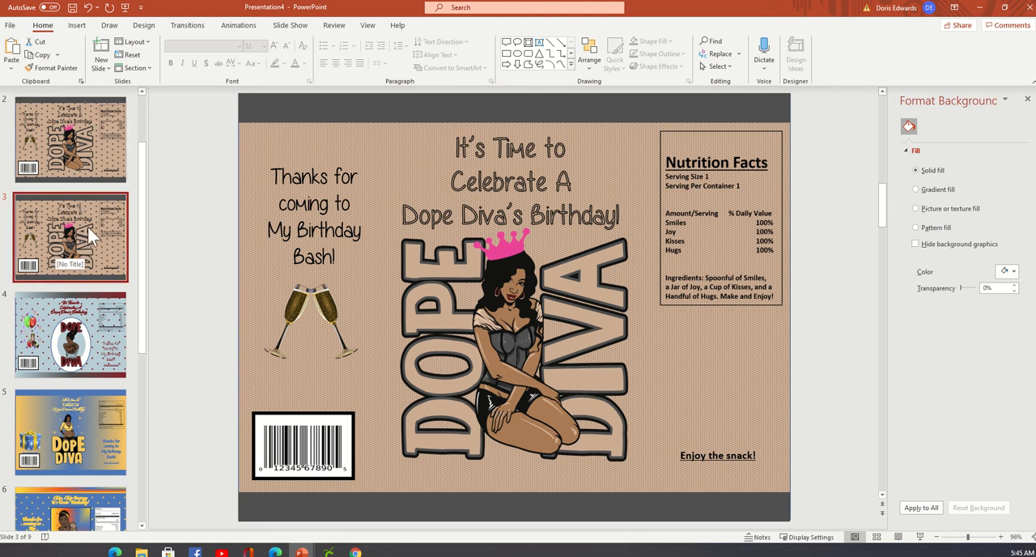
pyautogui.moveTo(88, 227); pyautogui.dragTo(80, 482)
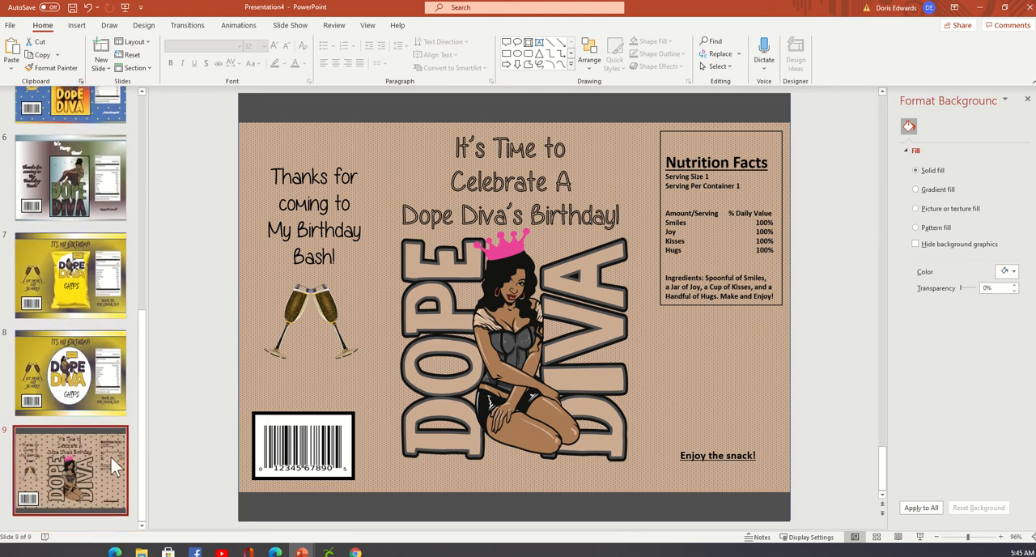
# Replace the Dope Diva picture on slide 9 with Afro Kinky Dope Diva 15.png from the Documents folder.
pyautogui.click(568, 305)
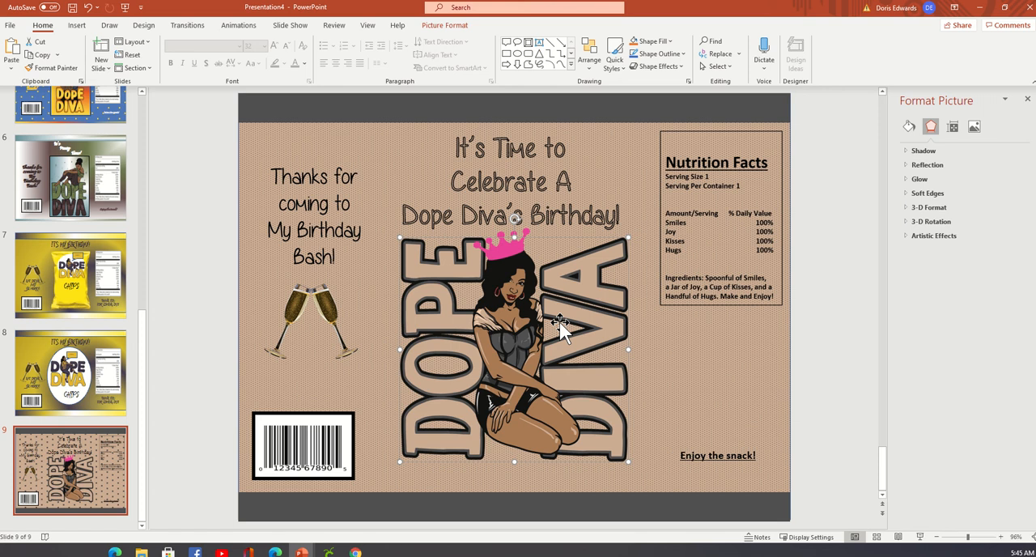
pyautogui.rightClick(560, 321)
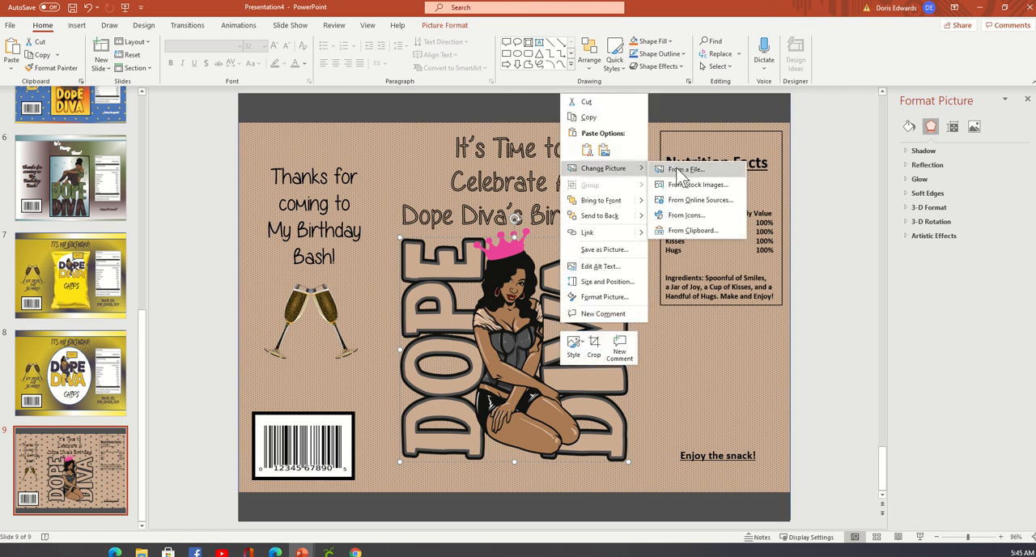
pyautogui.click(685, 173)
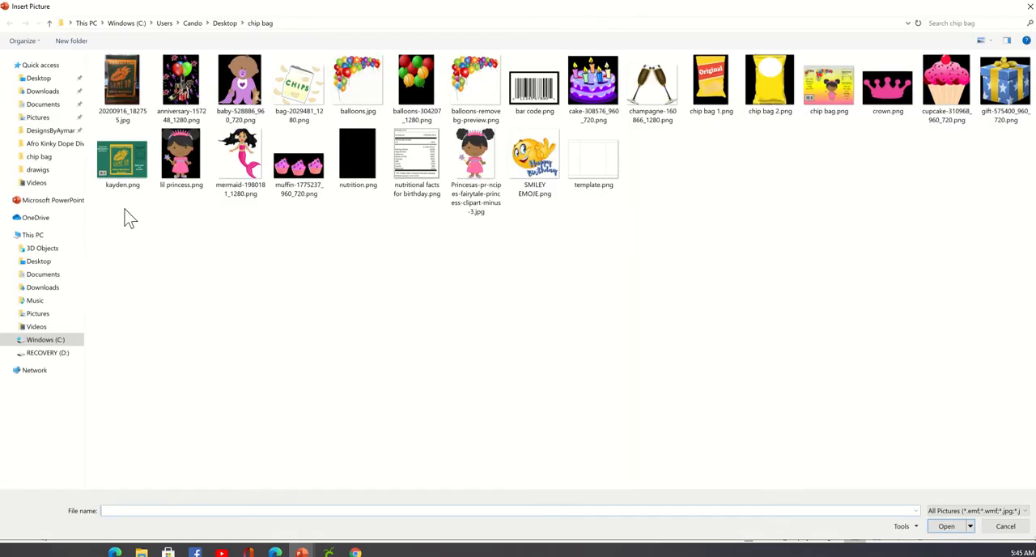
pyautogui.click(56, 276)
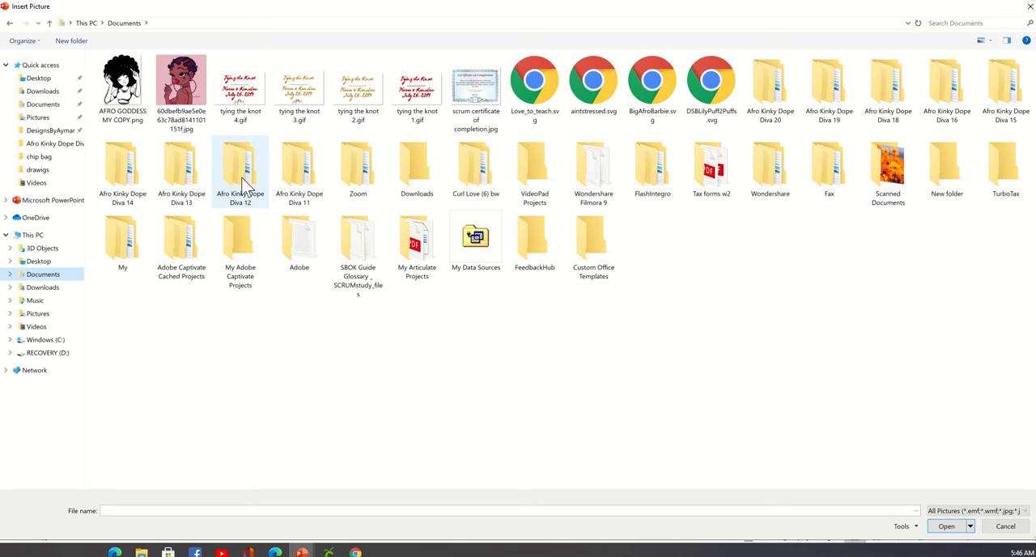
pyautogui.doubleClick(1004, 101)
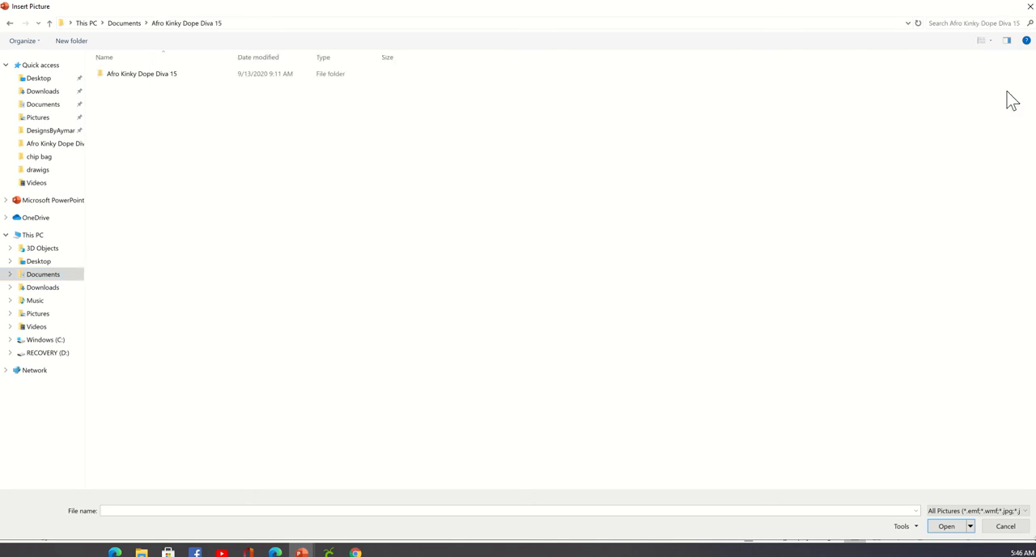
pyautogui.doubleClick(142, 74)
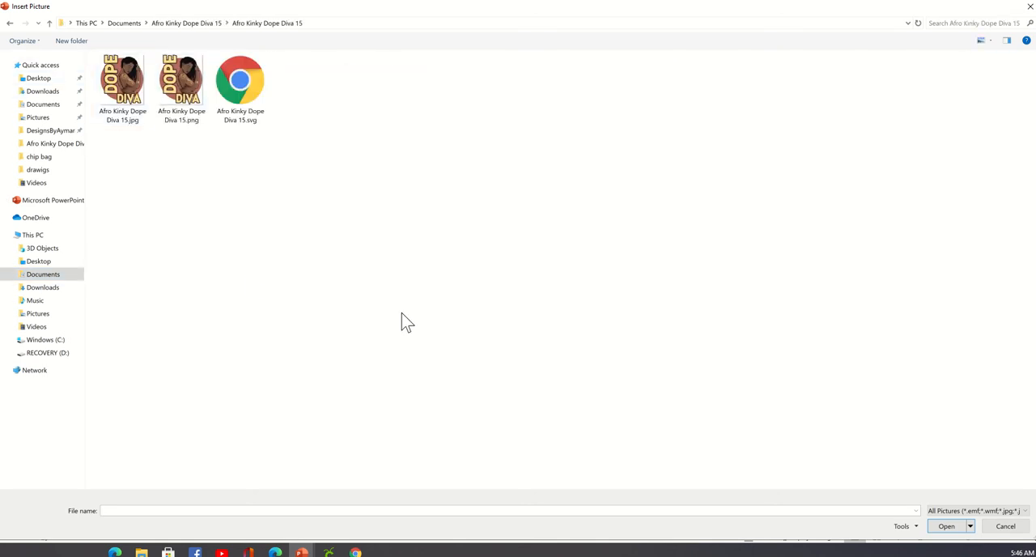
pyautogui.click(179, 81)
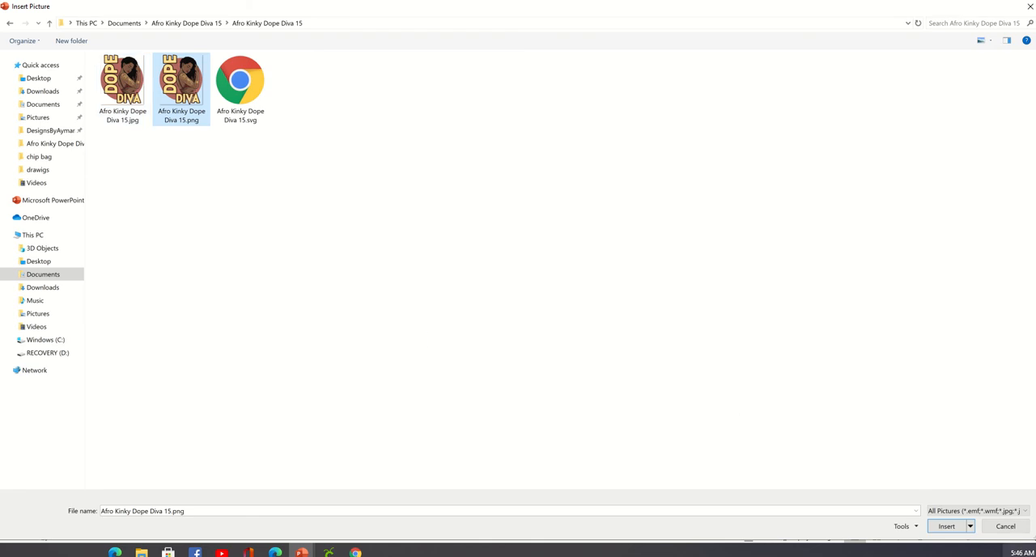
pyautogui.click(946, 526)
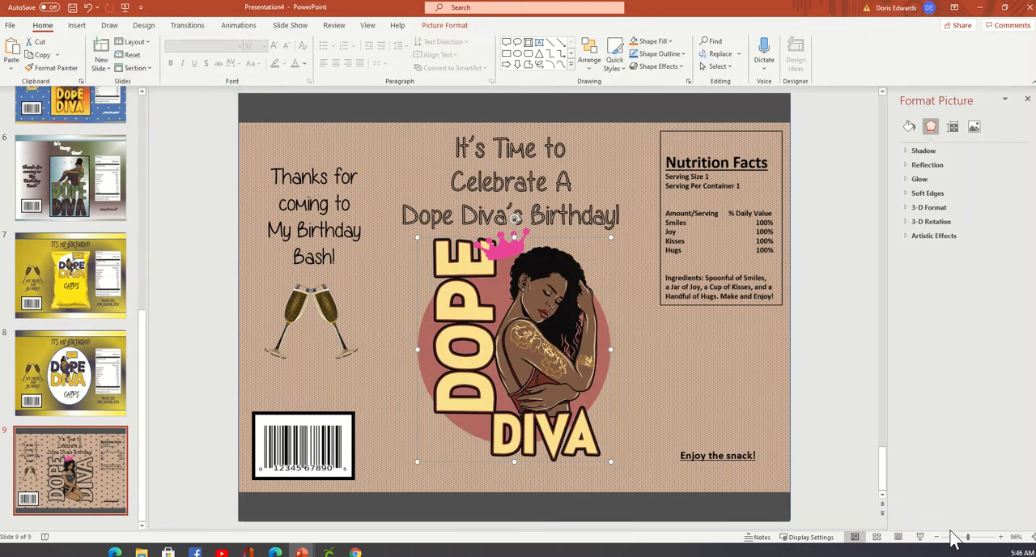
pyautogui.click(854, 300)
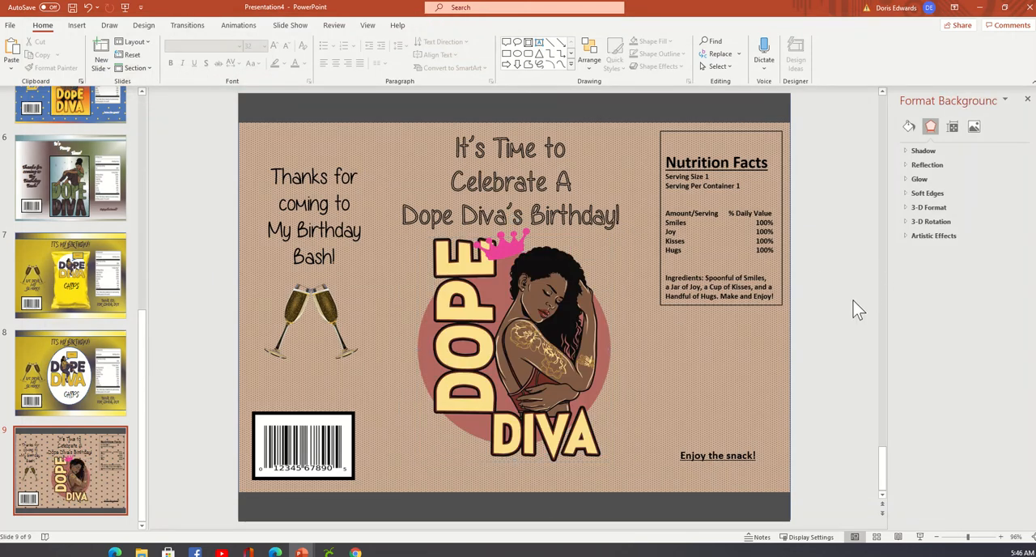
# Move the pink crown onto the new figure's head and rotate it upright.
pyautogui.moveTo(508, 247); pyautogui.dragTo(586, 270)
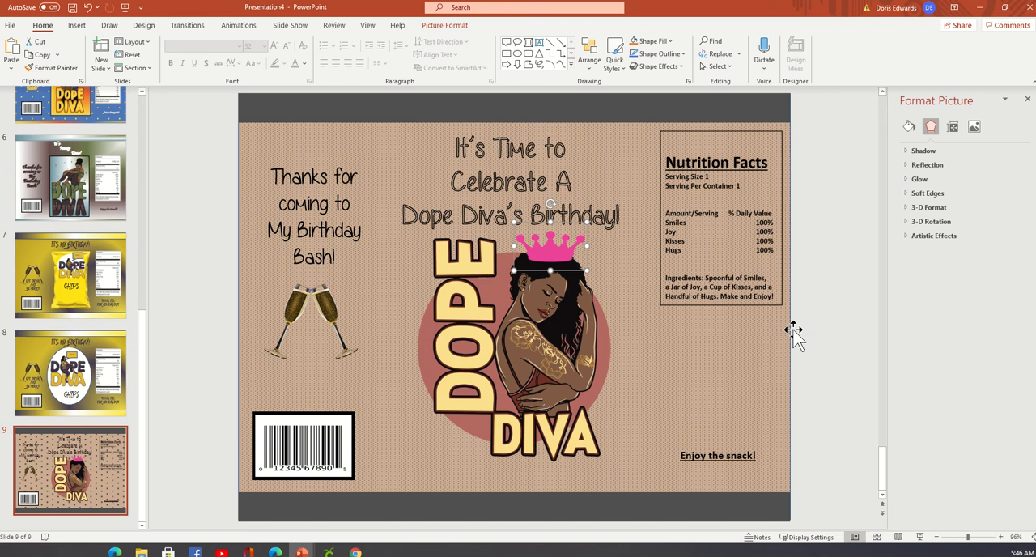
pyautogui.click(850, 340)
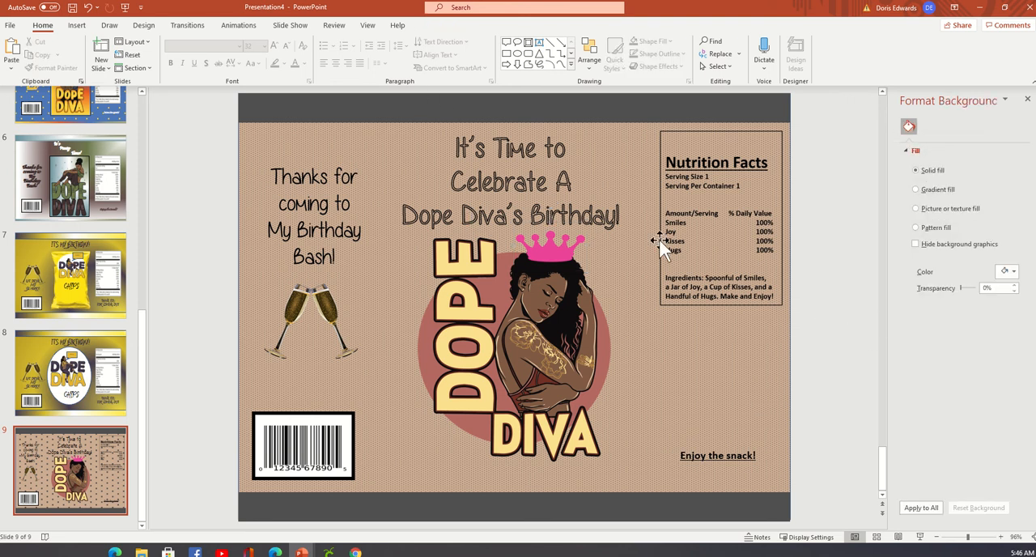
# Change the thank-you message on slide 9 to read "Thanks for coming to My Party!".
pyautogui.click(328, 216)
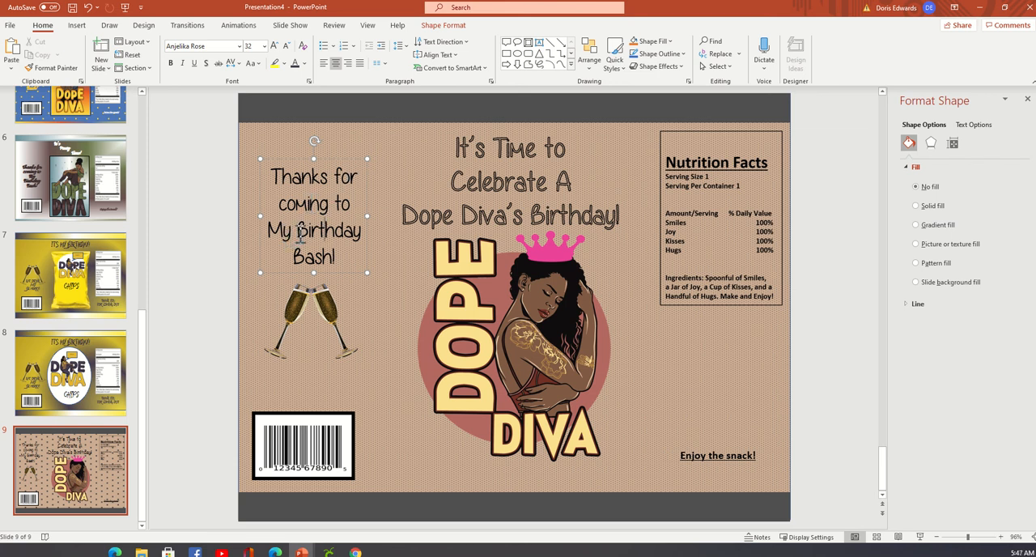
pyautogui.moveTo(296, 231); pyautogui.dragTo(335, 258)
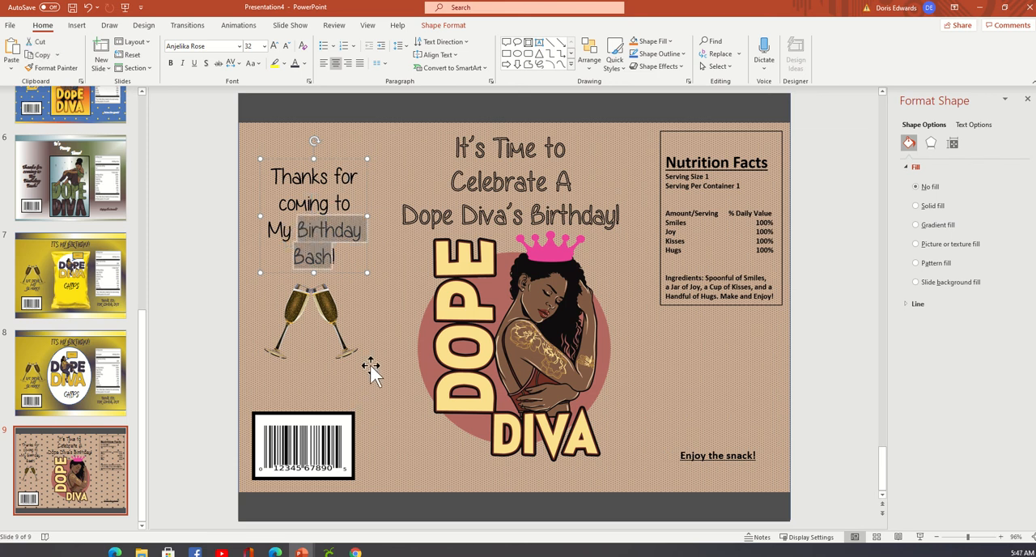
pyautogui.write('Party!')
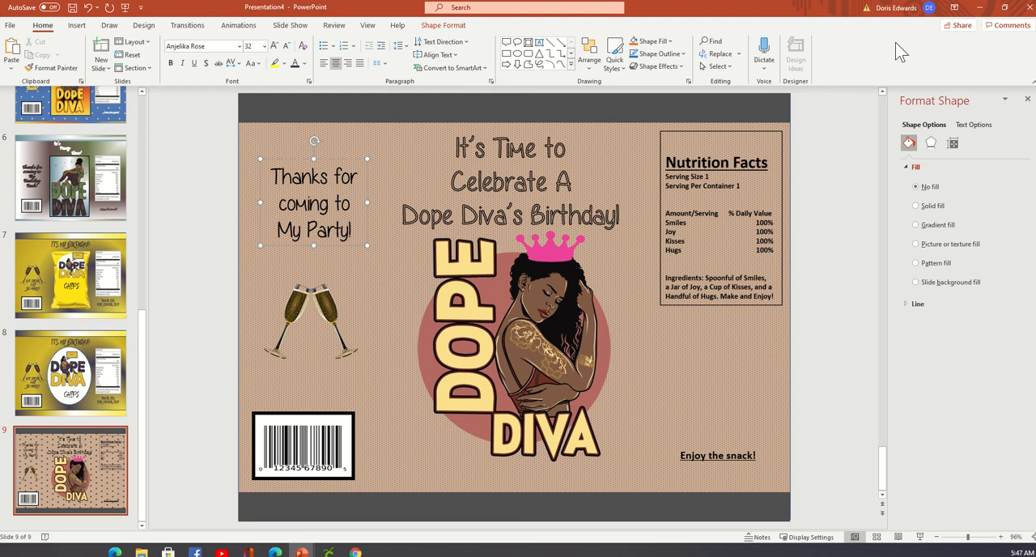
# Replace the Nutrition Facts picture on slide 9 with nutritional facts for birthday.png from the chip bag folder on the Desktop.
pyautogui.click(747, 206)
pyautogui.rightClick(747, 205)
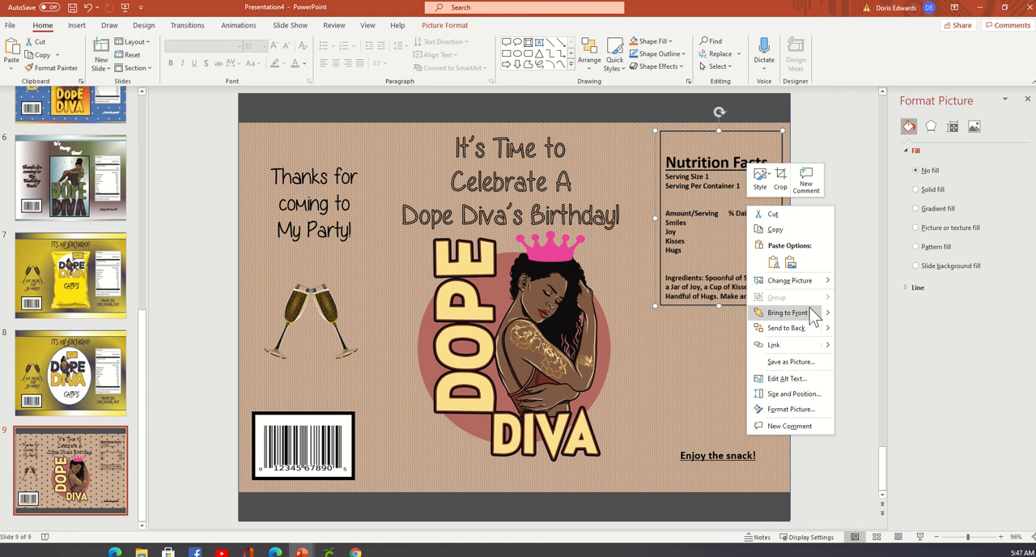
pyautogui.click(842, 282)
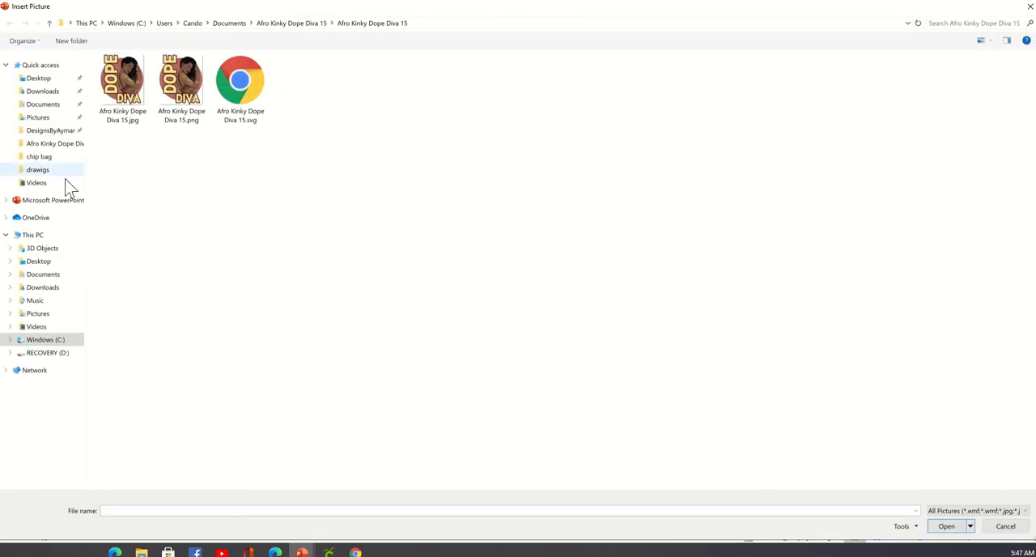
pyautogui.click(47, 171)
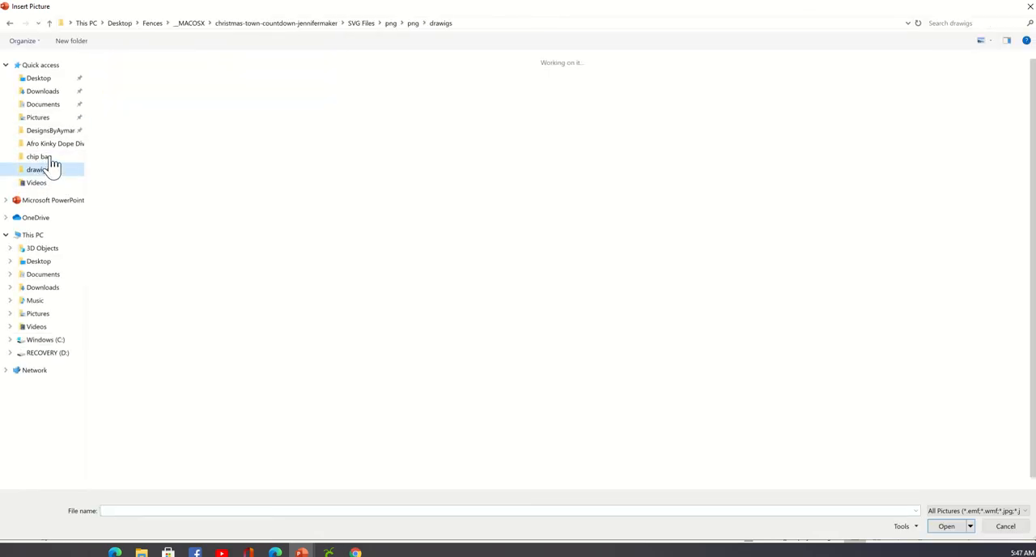
pyautogui.click(40, 156)
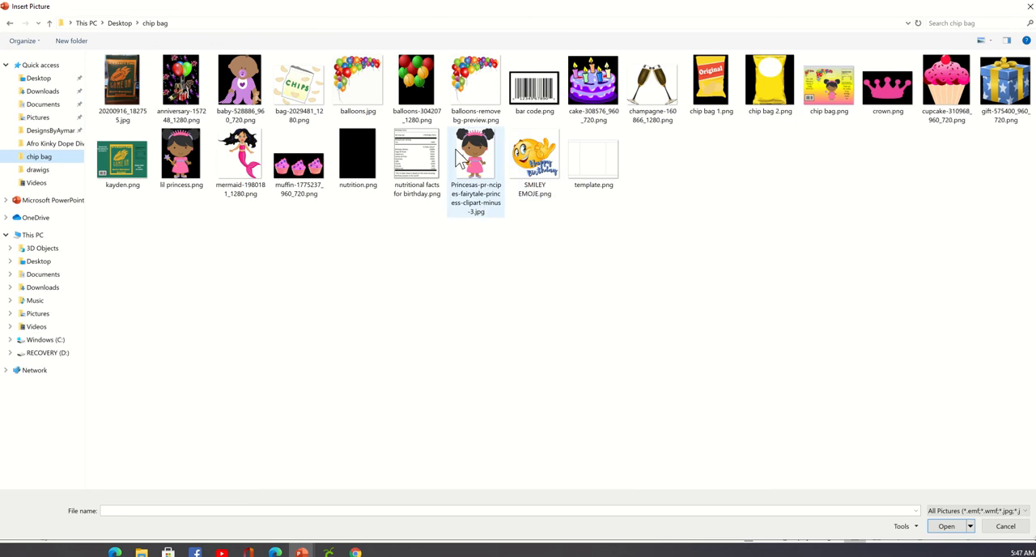
pyautogui.click(417, 166)
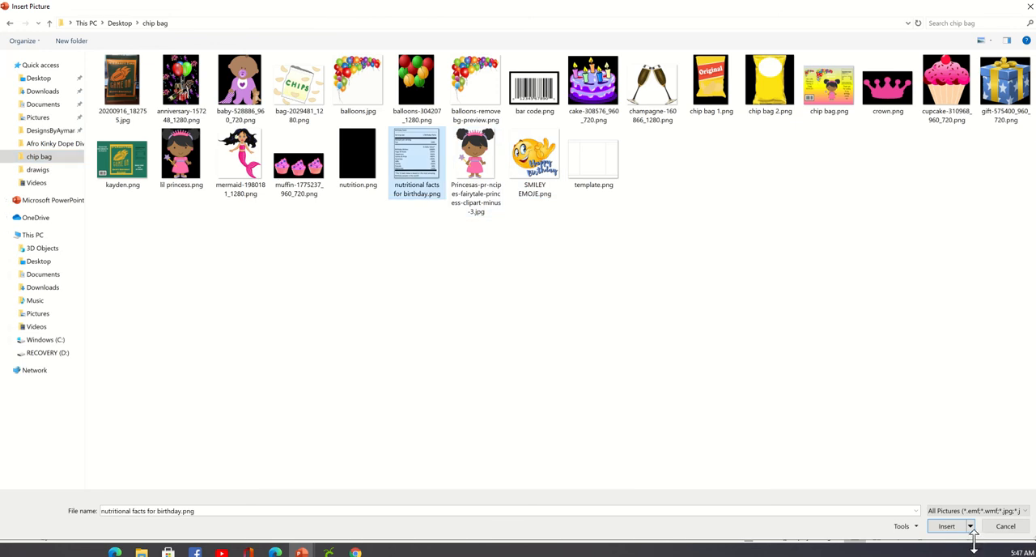
pyautogui.click(949, 528)
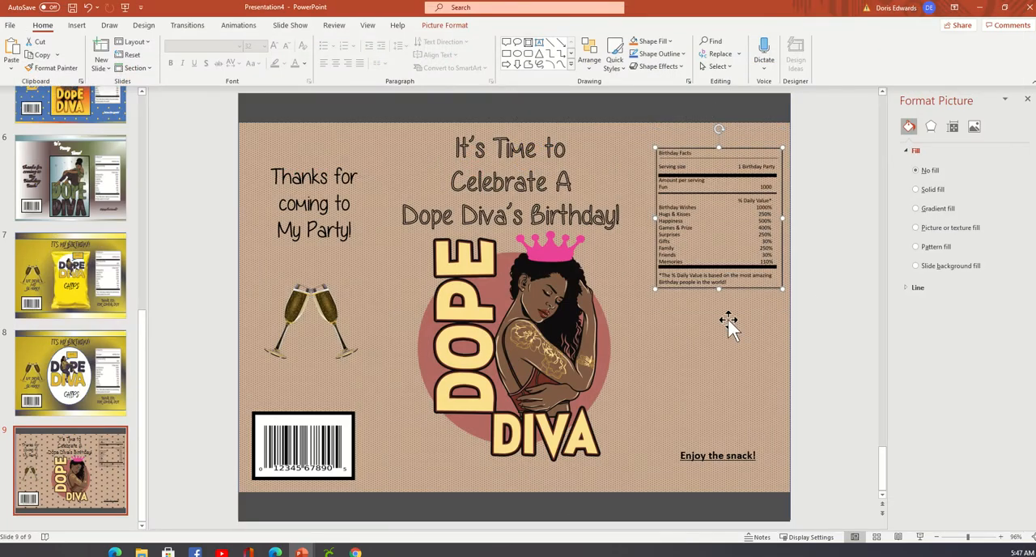
# Stretch the birthday facts label taller by extending its lower edge and give it a solid white fill.
pyautogui.moveTo(719, 288); pyautogui.dragTo(708, 332)
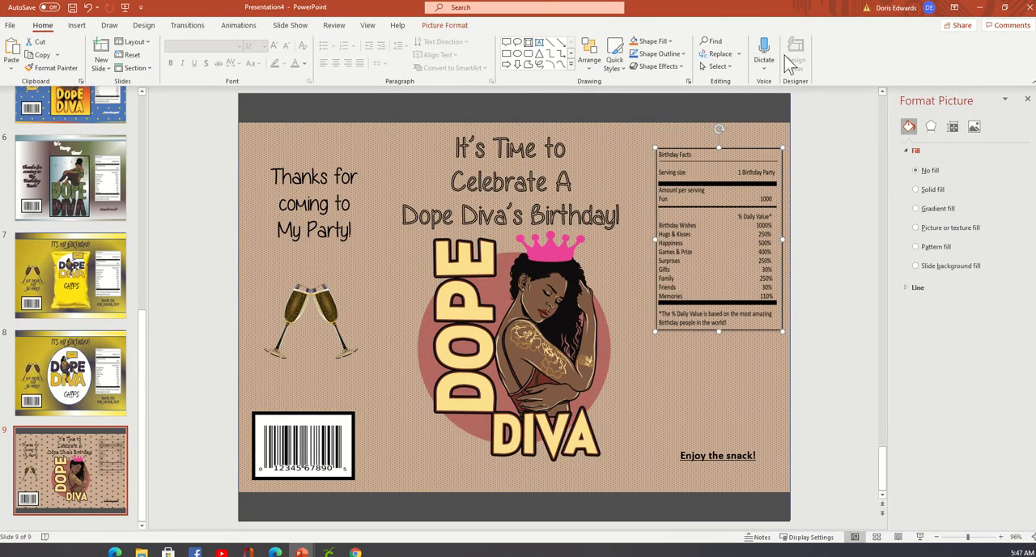
pyautogui.click(946, 194)
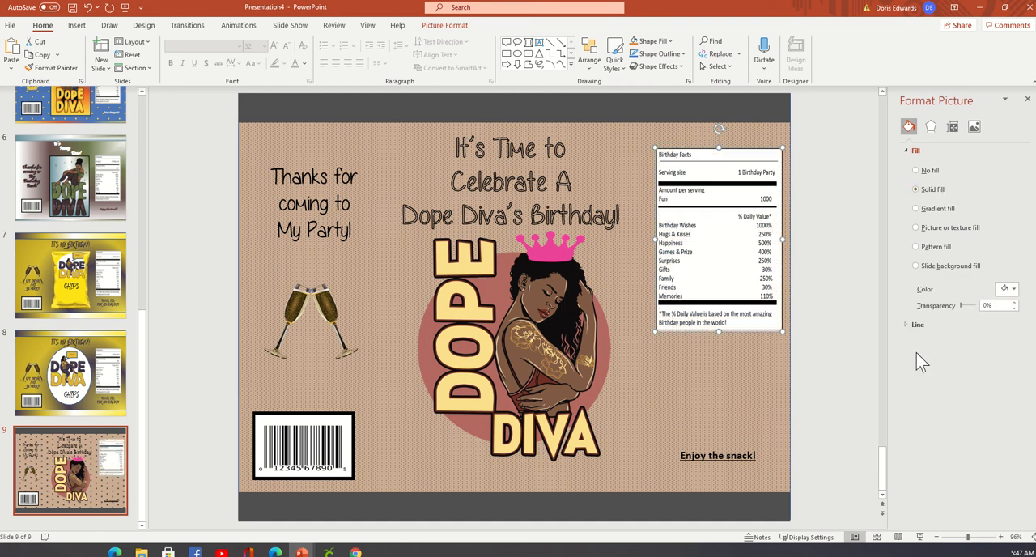
pyautogui.click(755, 401)
# Shift the birthday facts label and the "Enjoy the snack!" text slightly left, away from the slide's right edge.
pyautogui.click(713, 191)
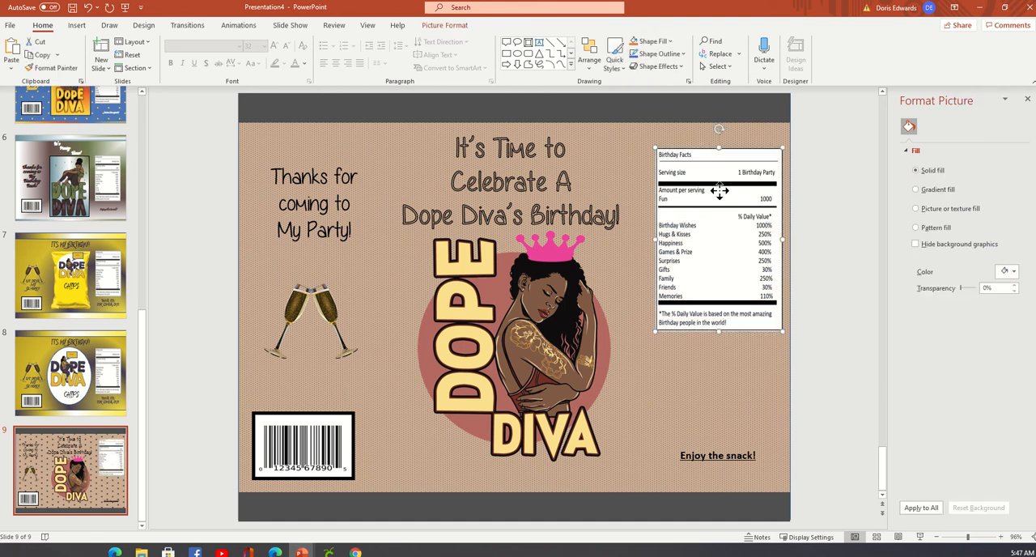
pyautogui.moveTo(719, 189); pyautogui.dragTo(712, 189)
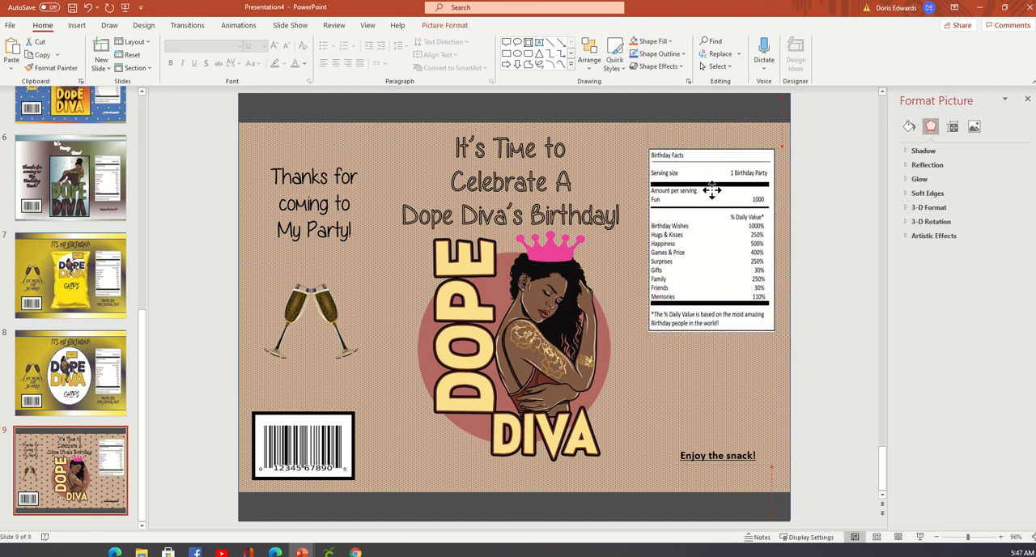
pyautogui.click(771, 438)
pyautogui.click(714, 456)
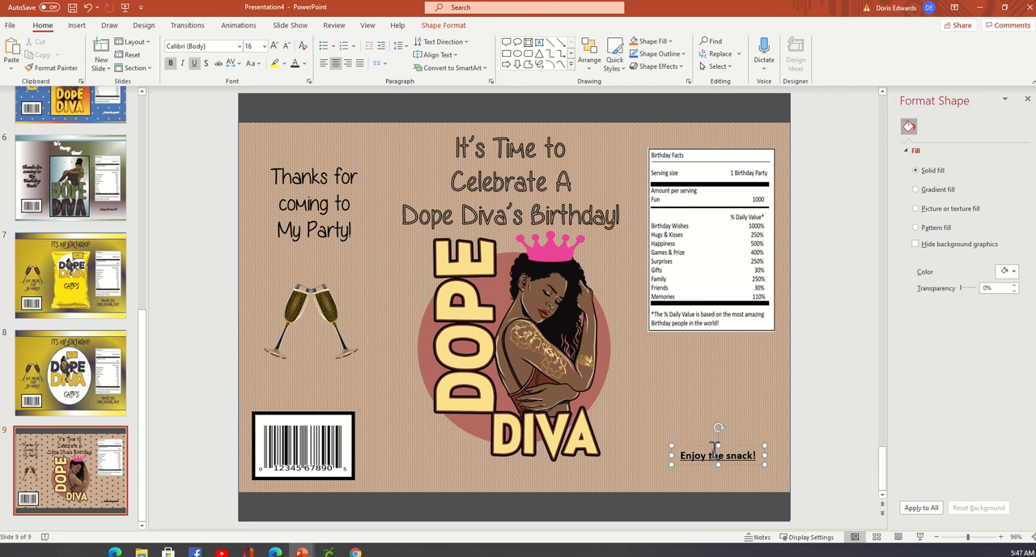
pyautogui.click(755, 444)
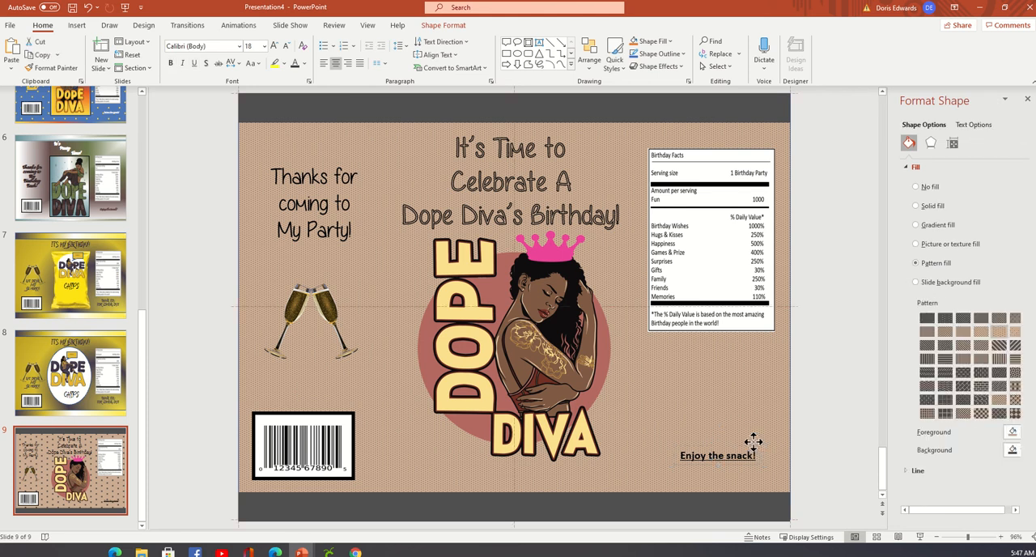
pyautogui.click(741, 457)
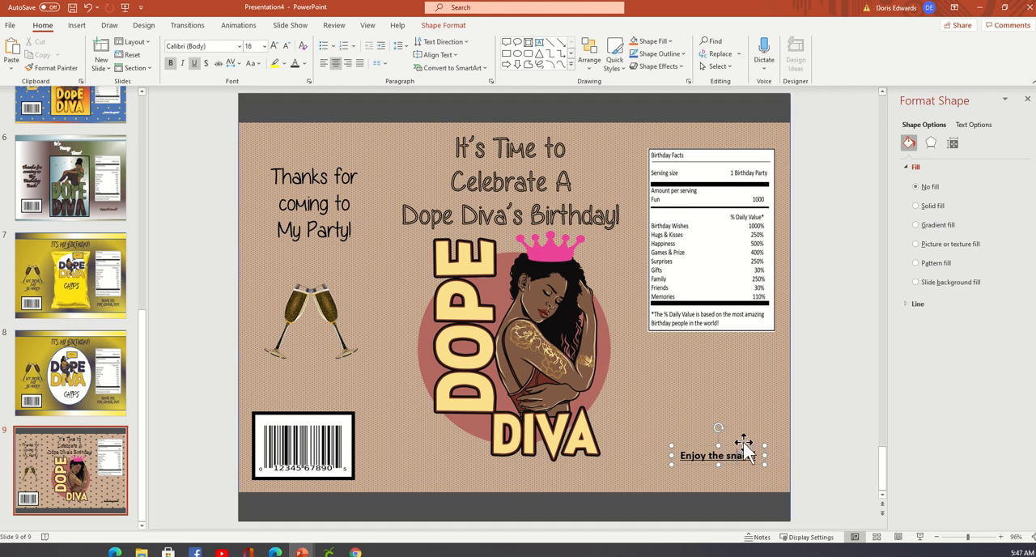
pyautogui.moveTo(747, 448); pyautogui.dragTo(740, 446)
pyautogui.click(816, 436)
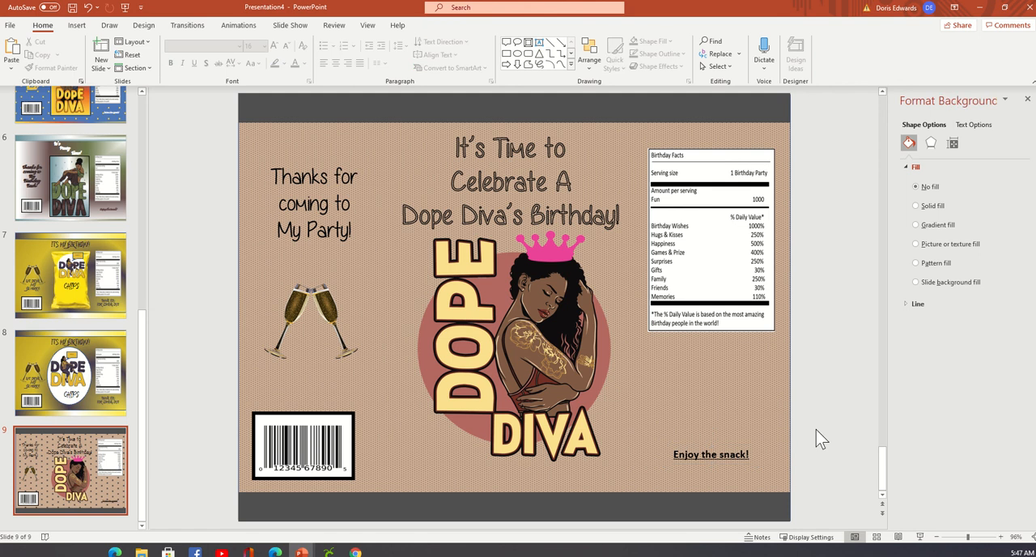
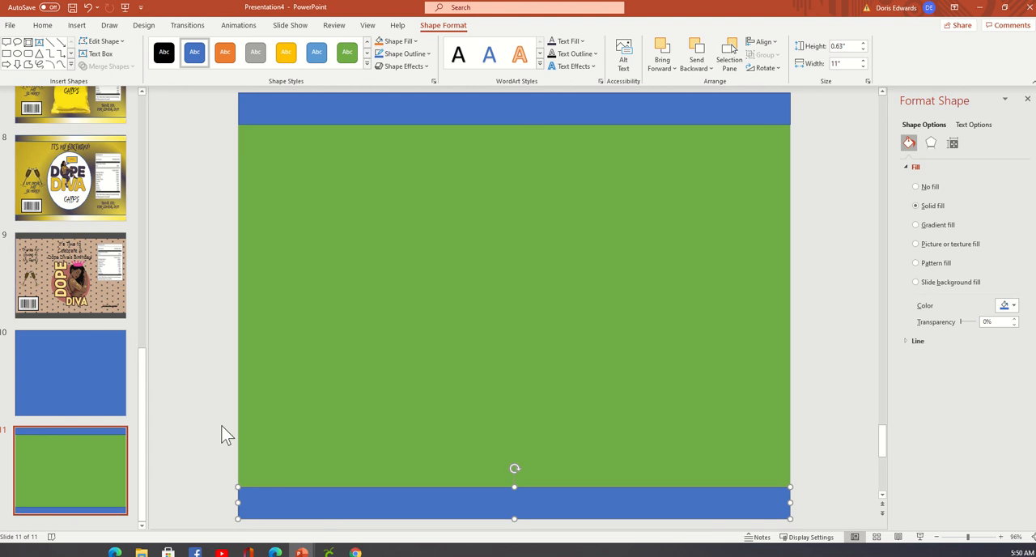
# Change the background of slide 11 to the yellow and dark purple radial gradient fill.
pyautogui.click(205, 417)
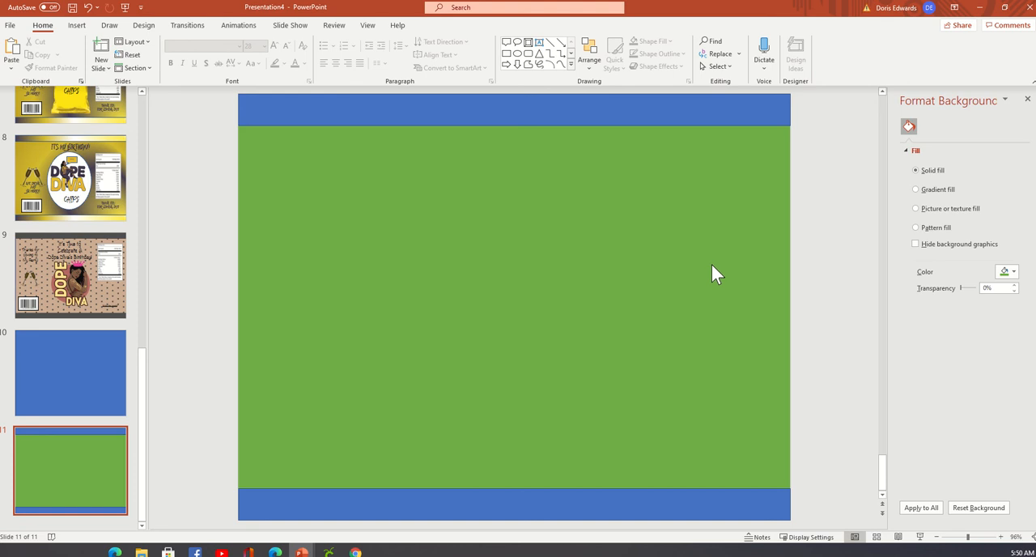
pyautogui.click(917, 190)
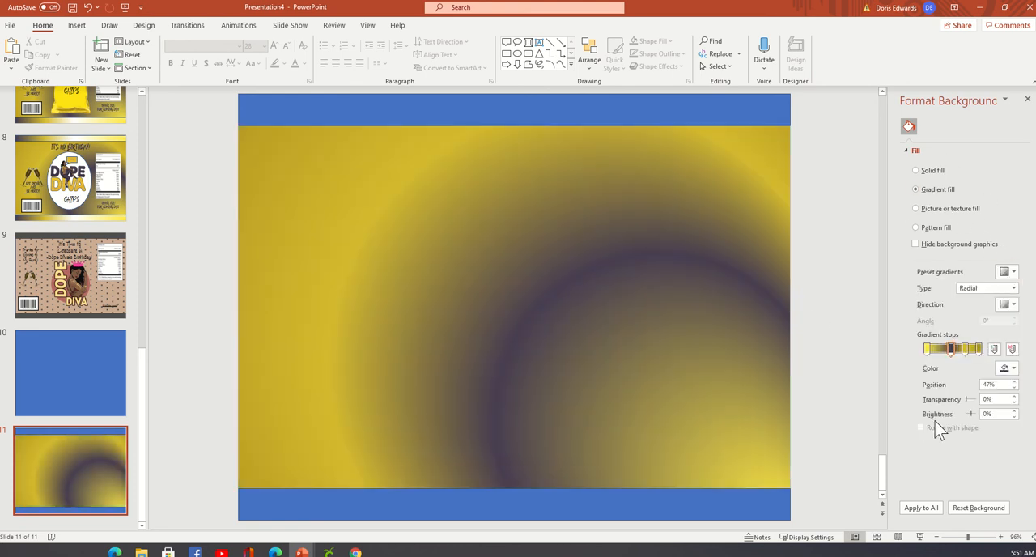
pyautogui.click(1011, 369)
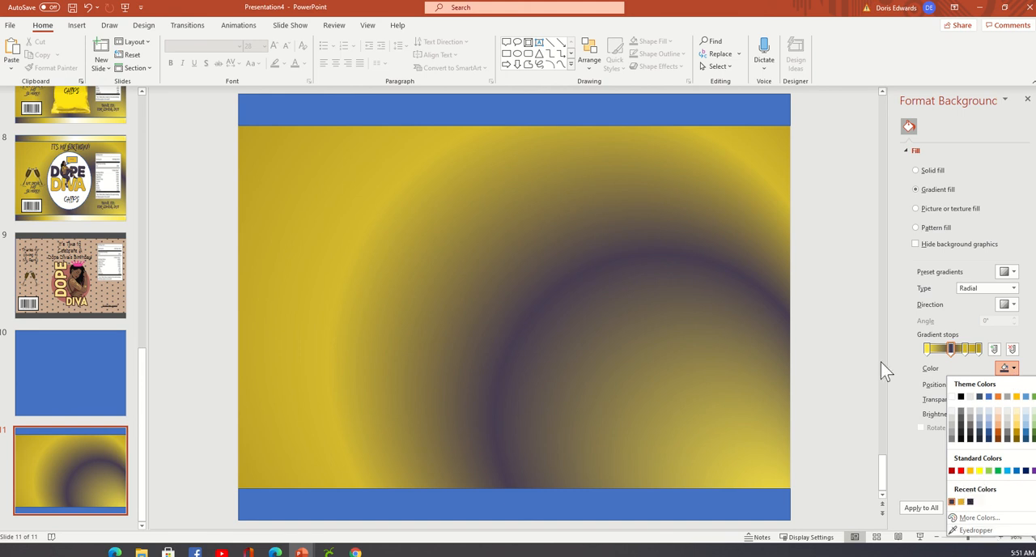
pyautogui.click(836, 346)
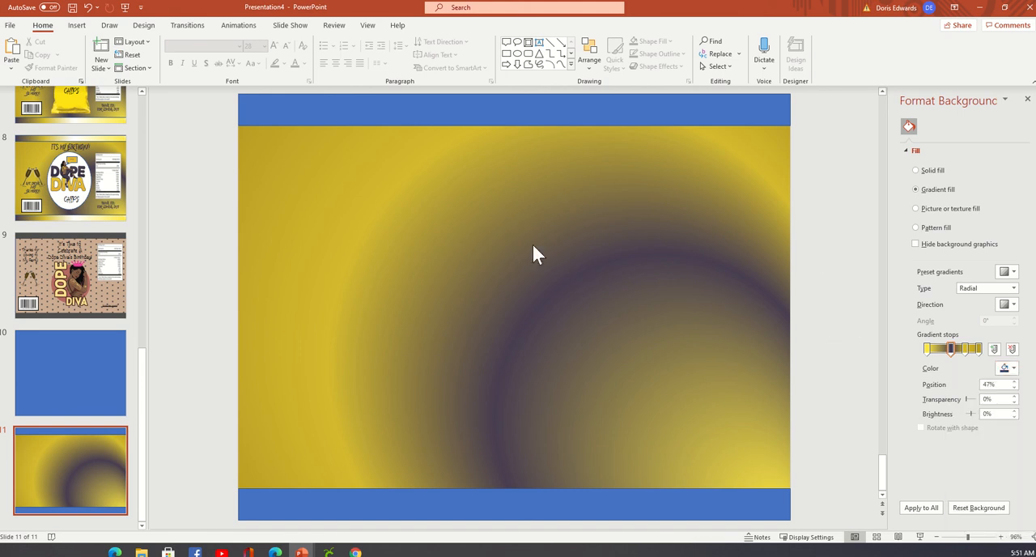
# Browse the Afro Kinky Dope Diva 16, Afro Kinky Dope Diva 18 and Curl Love (6) bw folders in Documents for a picture to insert.
pyautogui.click(77, 25)
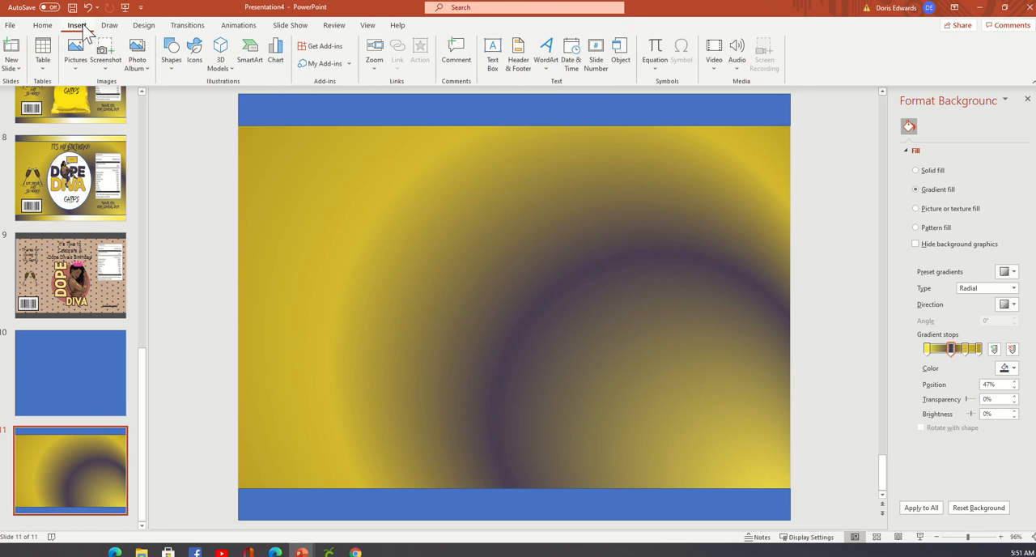
pyautogui.click(81, 66)
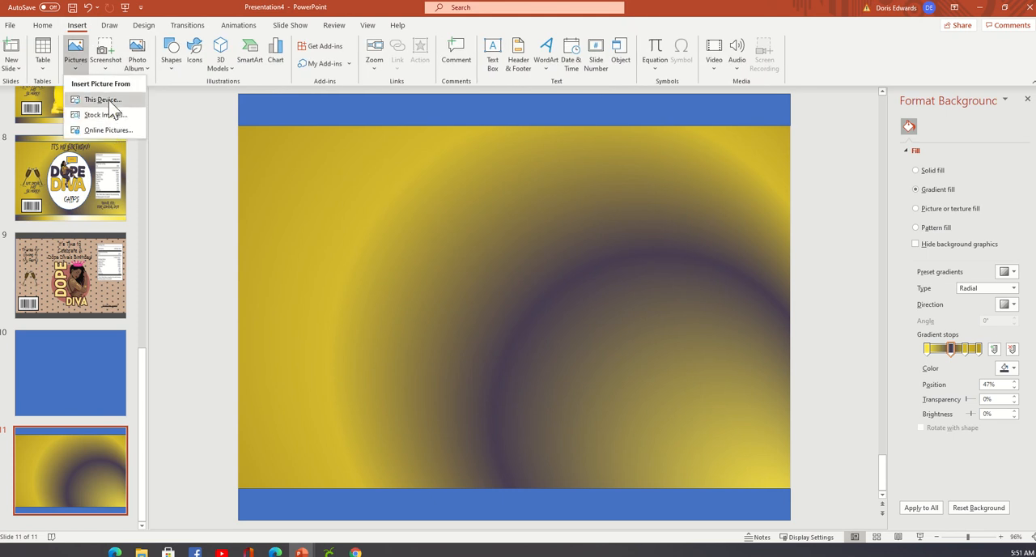
pyautogui.click(193, 93)
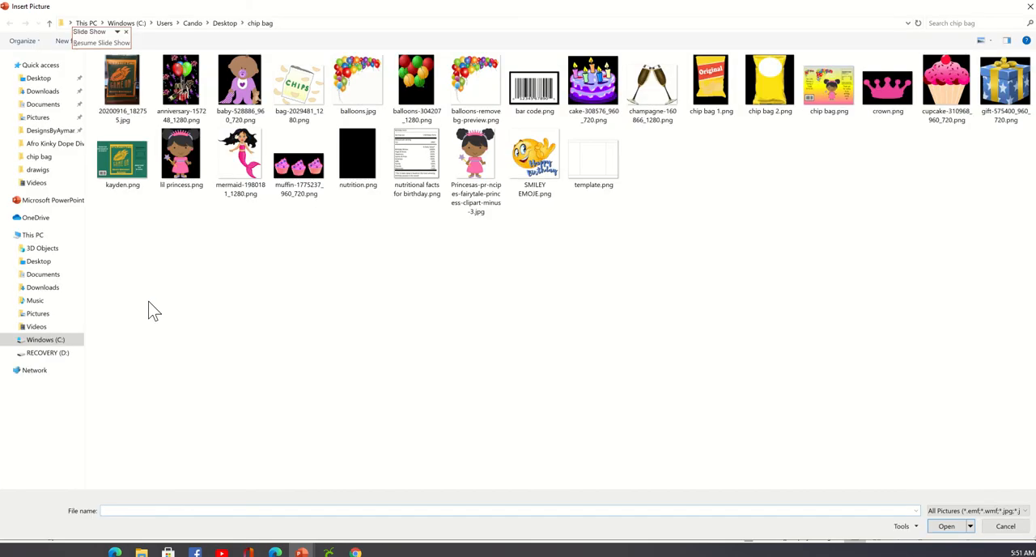
pyautogui.click(47, 275)
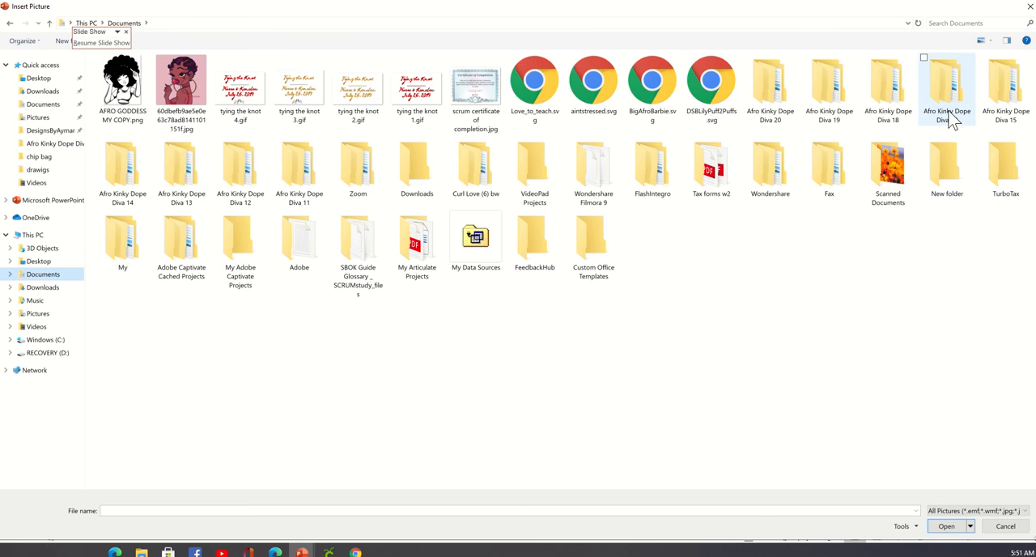
pyautogui.doubleClick(947, 109)
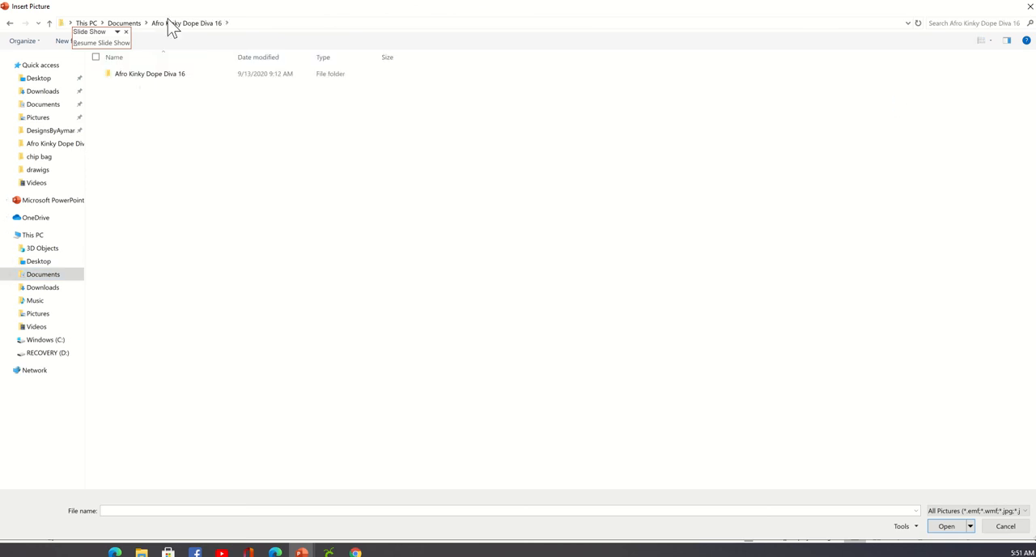
pyautogui.doubleClick(160, 81)
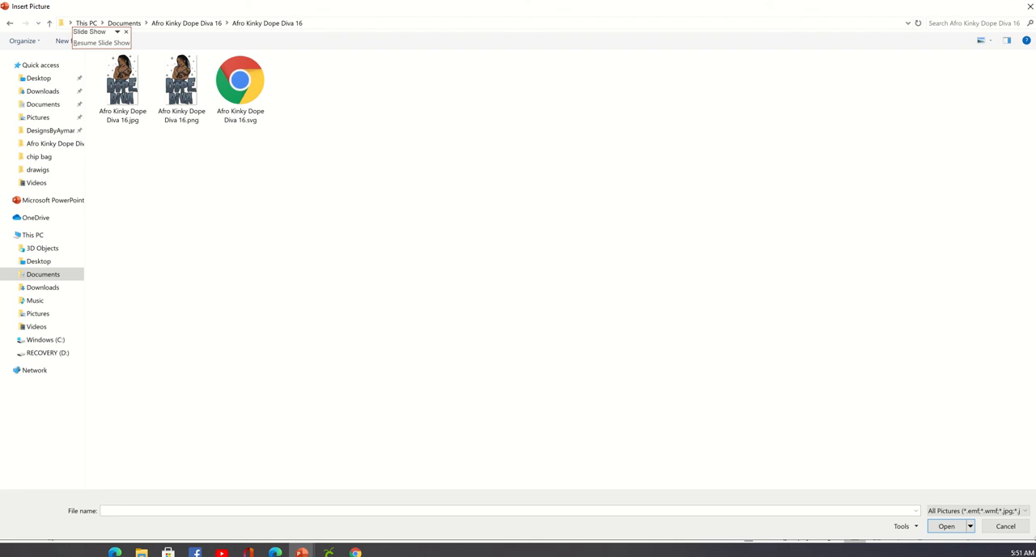
pyautogui.click(11, 26)
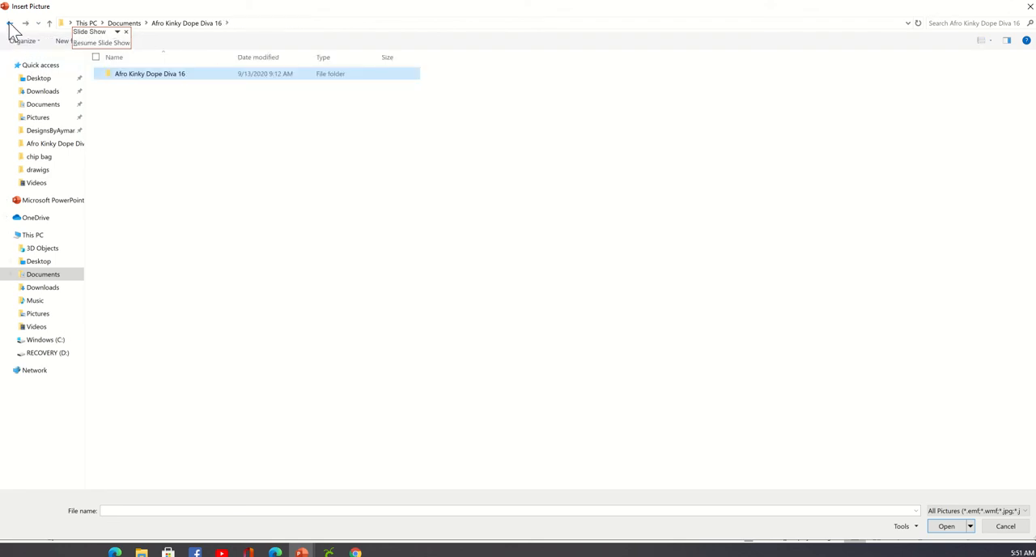
pyautogui.click(10, 26)
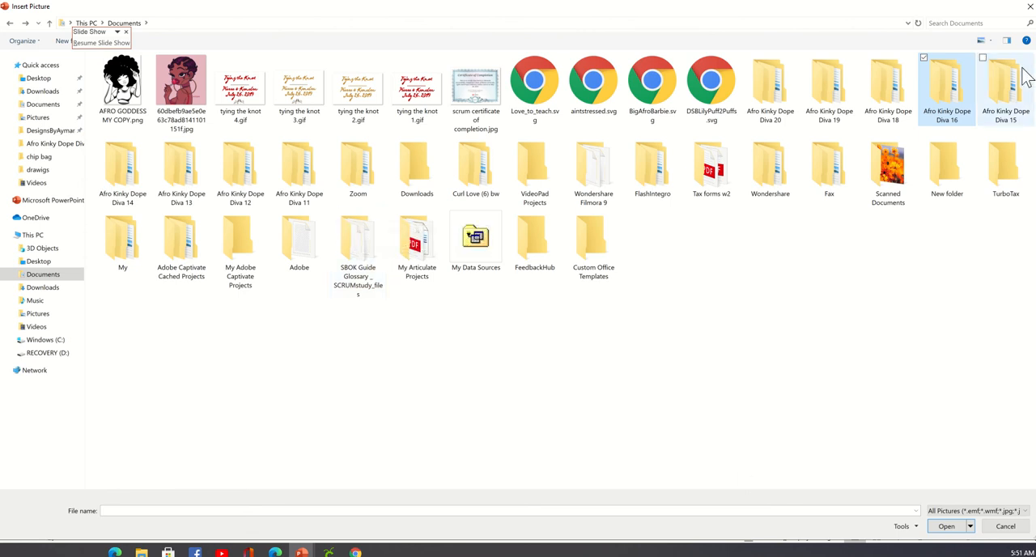
pyautogui.doubleClick(897, 95)
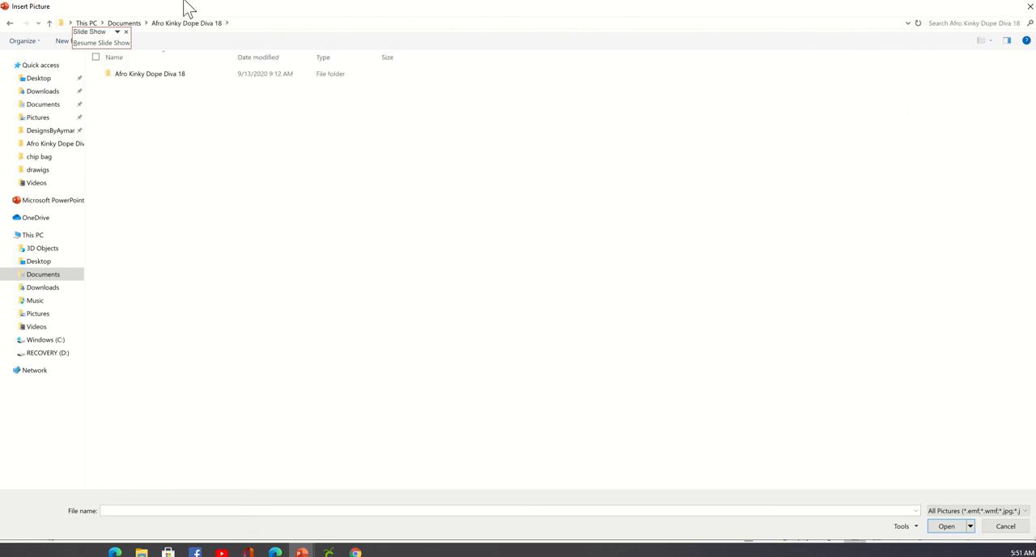
pyautogui.doubleClick(146, 77)
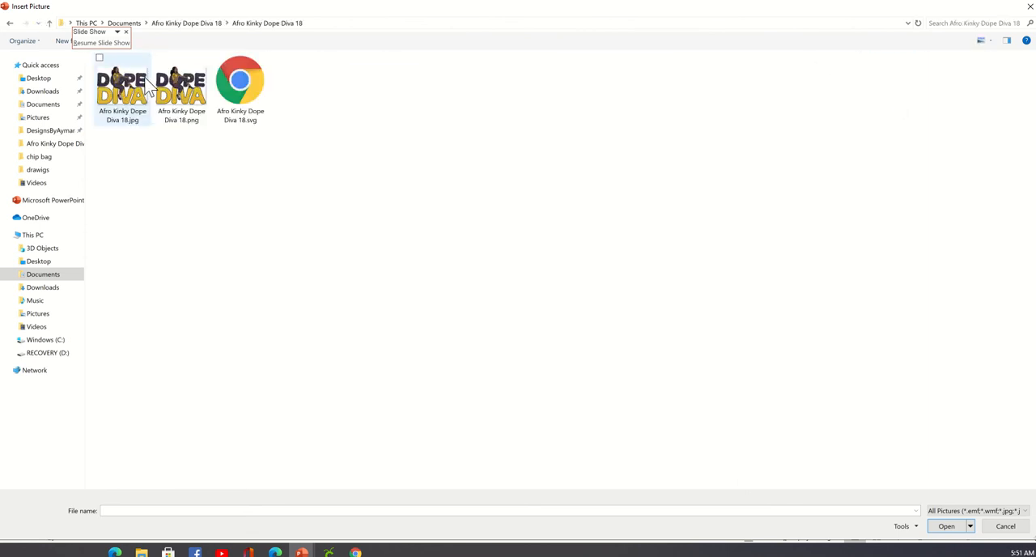
pyautogui.click(10, 24)
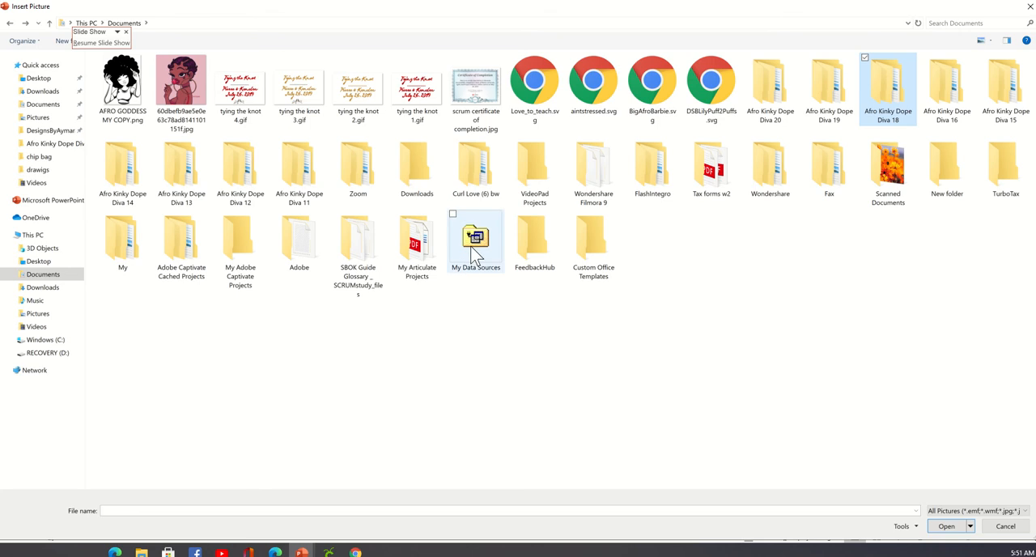
pyautogui.doubleClick(496, 176)
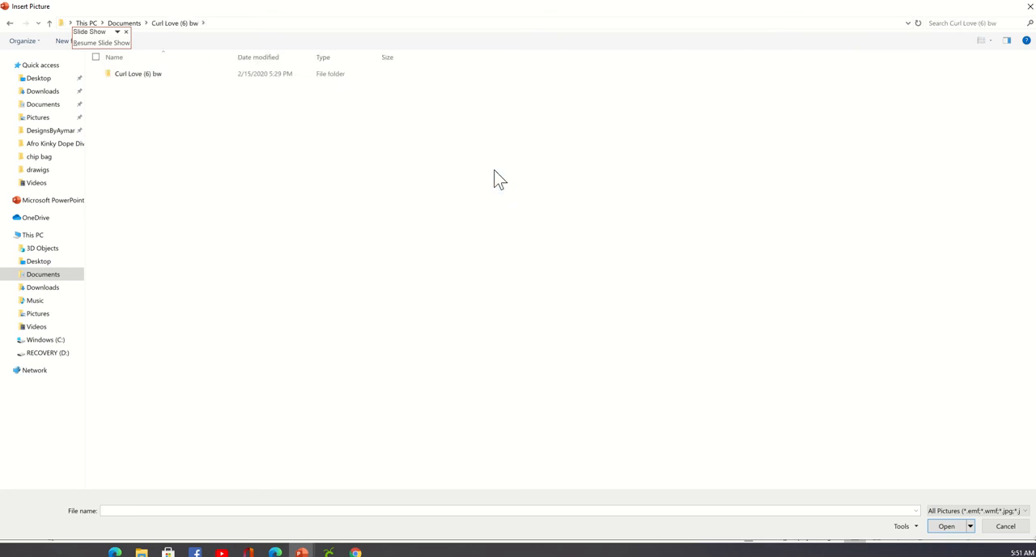
pyautogui.doubleClick(134, 74)
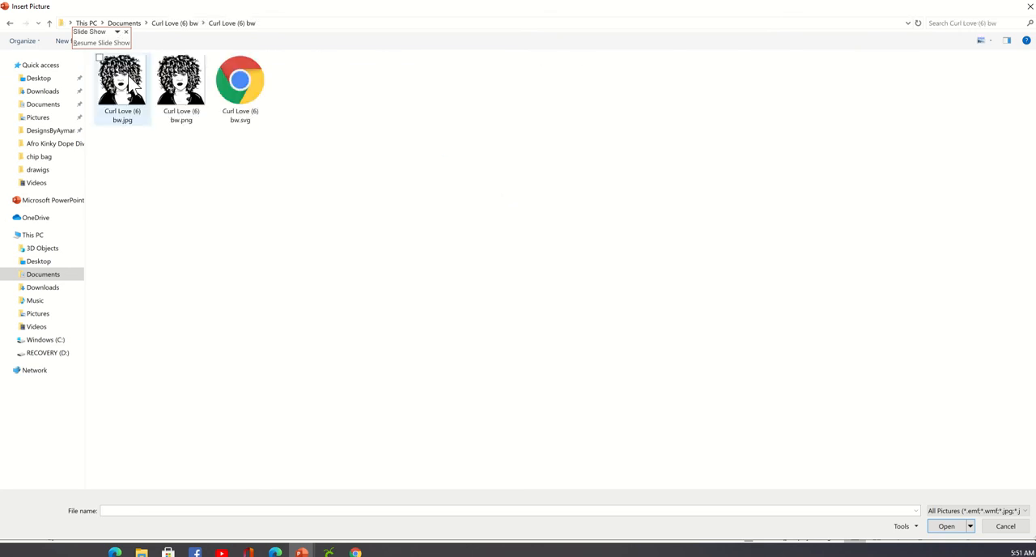
pyautogui.click(10, 22)
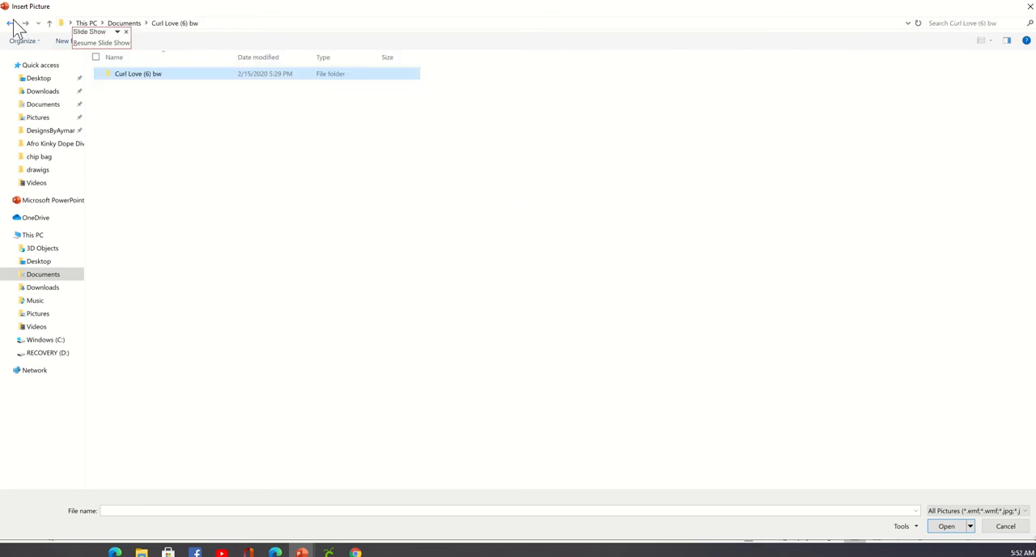
# Insert the picture Afro Flower SVG 12.png from the Downloads folder onto slide 11.
pyautogui.click(64, 290)
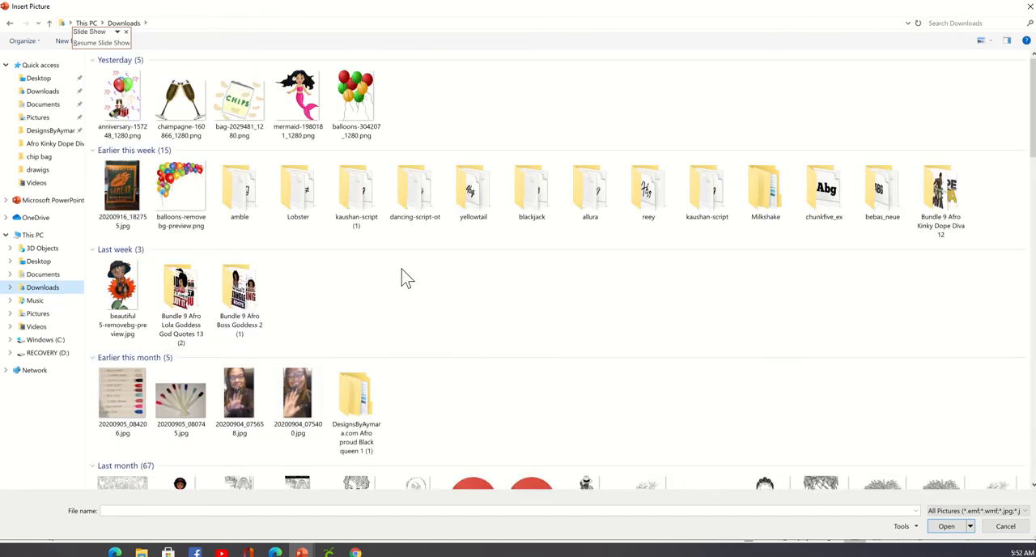
pyautogui.scroll(-3, 407, 278)
pyautogui.scroll(-3, 407, 304)
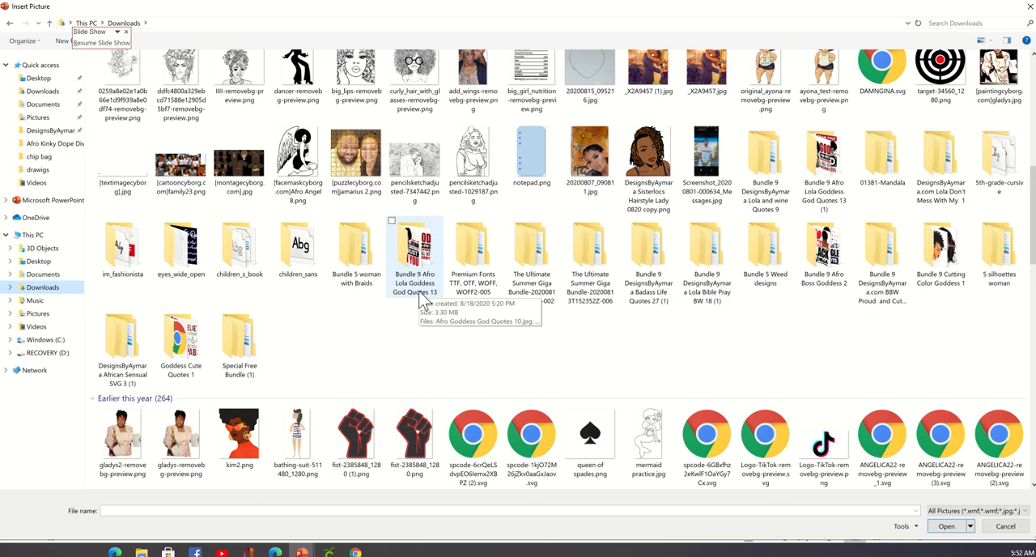
pyautogui.scroll(-5, 423, 301)
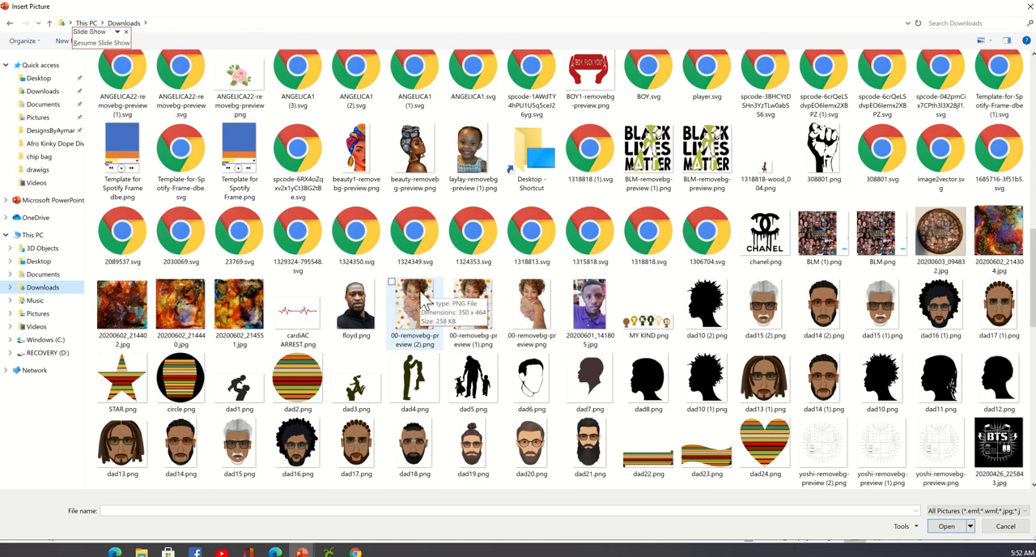
pyautogui.scroll(-15, 422, 299)
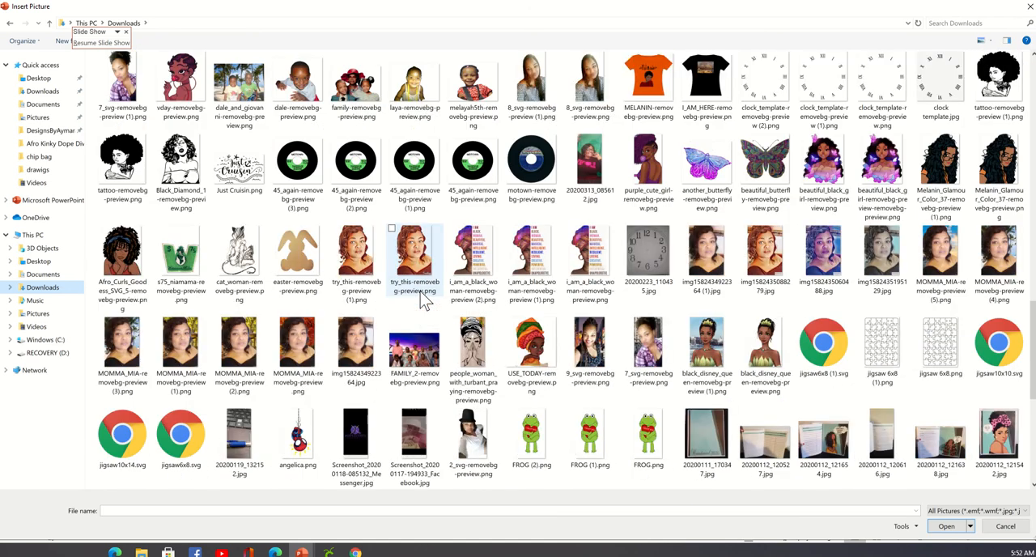
pyautogui.scroll(-10, 423, 300)
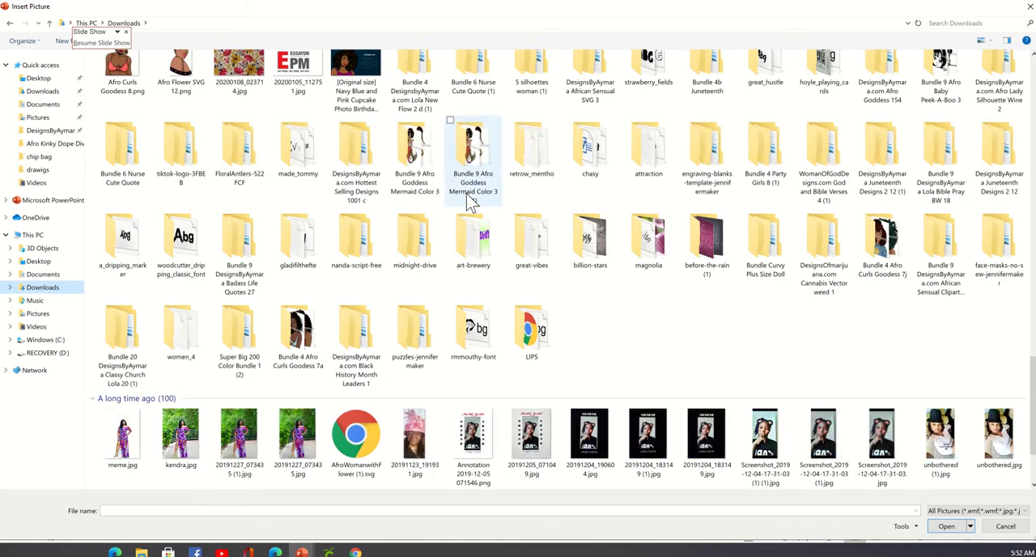
pyautogui.click(890, 239)
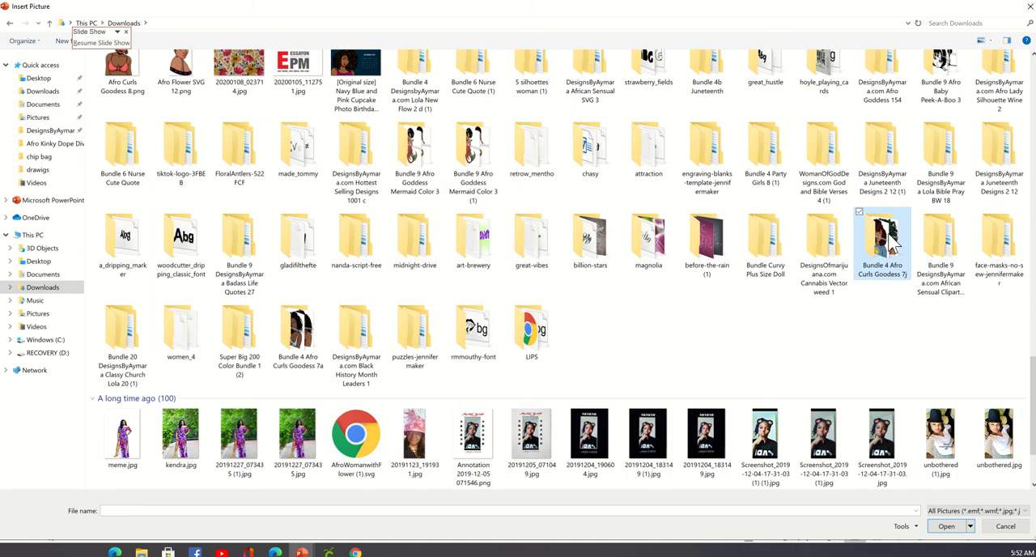
pyautogui.doubleClick(891, 239)
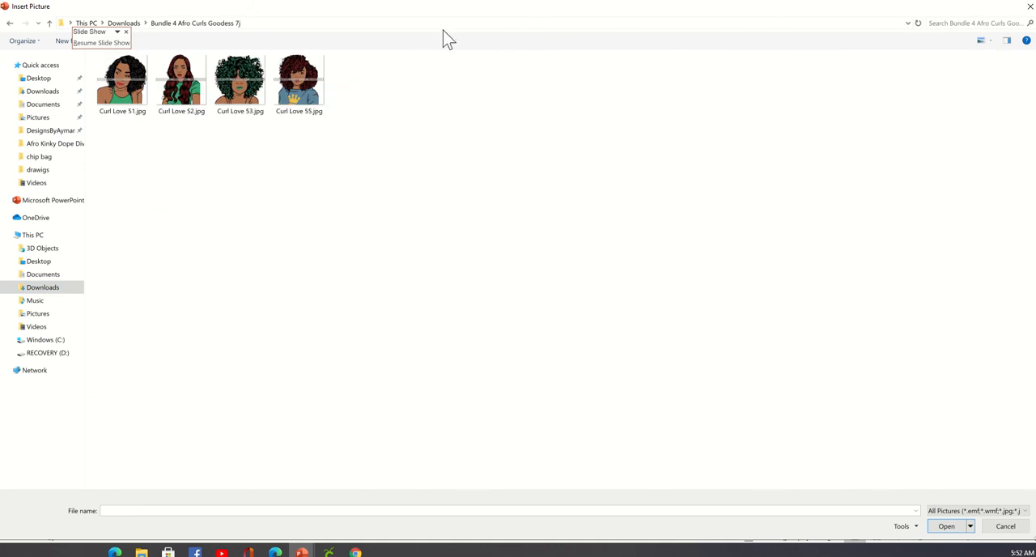
pyautogui.click(10, 25)
pyautogui.scroll(-15, 683, 330)
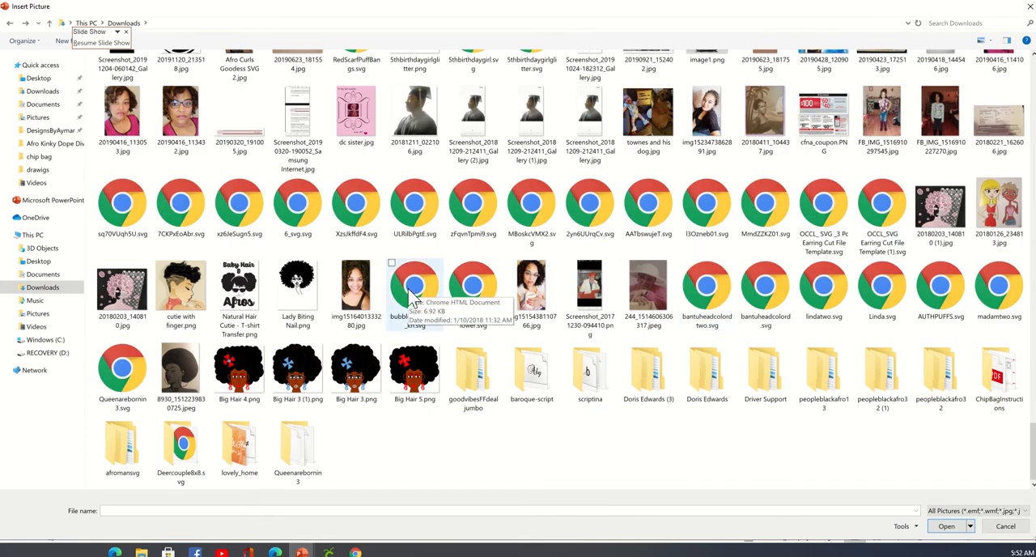
pyautogui.scroll(5, 413, 298)
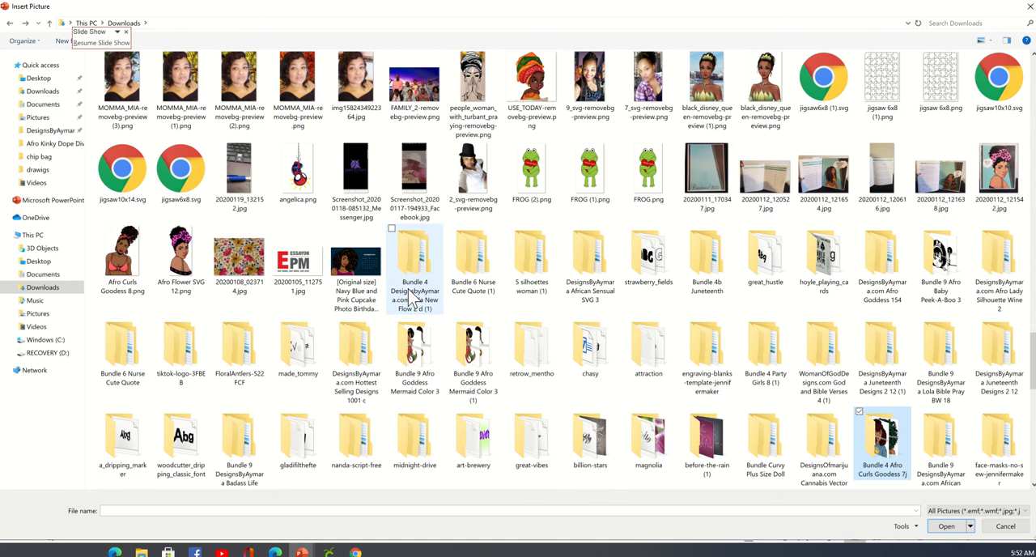
pyautogui.doubleClick(191, 272)
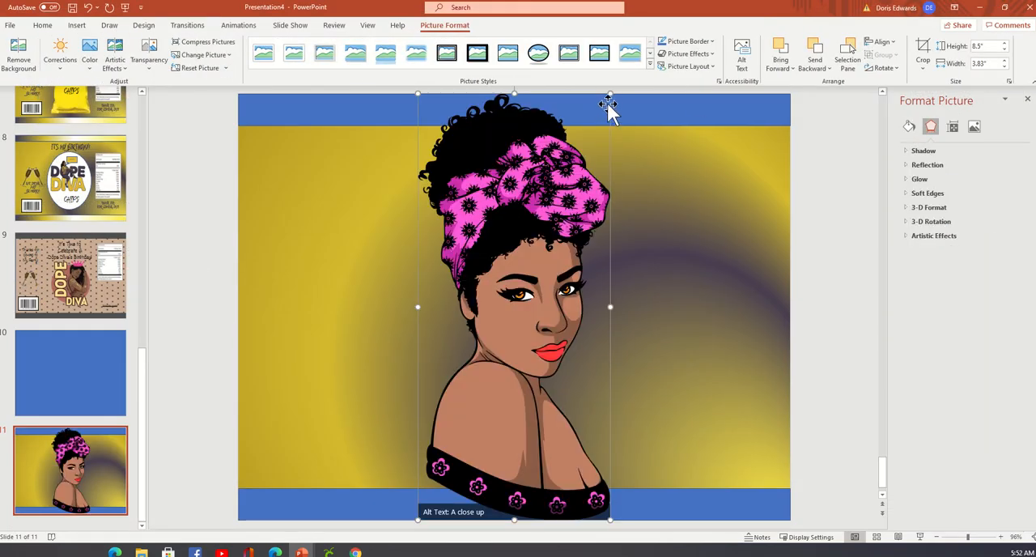
# Shrink the woman picture proportionally to about 5.82" high by 2.62" wide and place it near the slide's centre, between the two blue bands.
pyautogui.moveTo(613, 93); pyautogui.dragTo(585, 166)
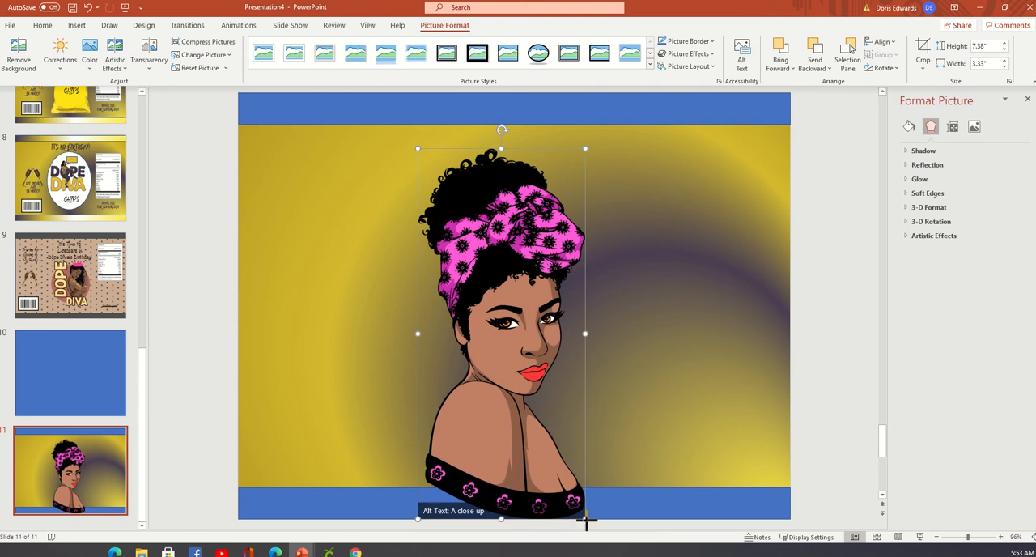
pyautogui.moveTo(585, 519); pyautogui.dragTo(550, 300)
pyautogui.moveTo(508, 269); pyautogui.dragTo(528, 302)
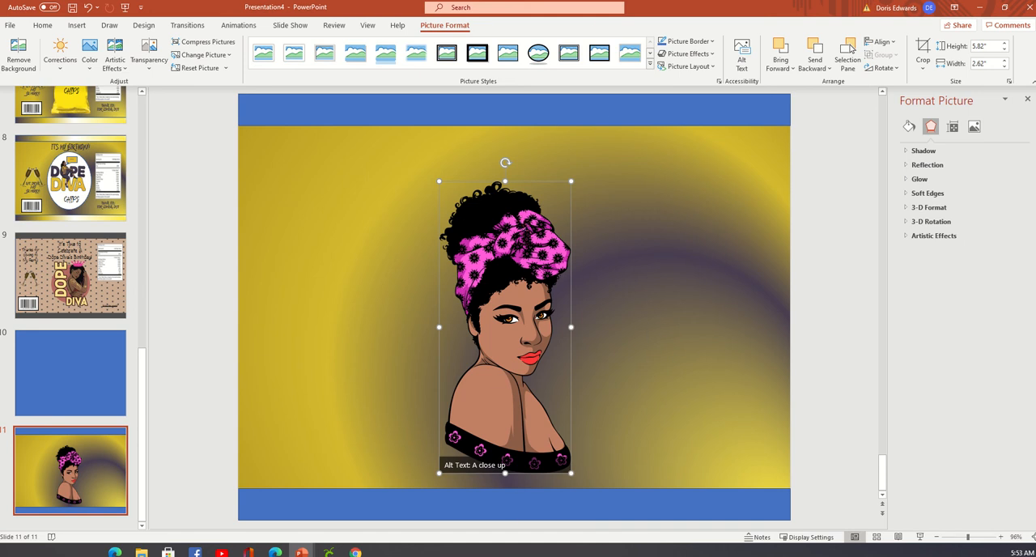
# Give the upper band a gradient fill and recolour its 47% gradient stop with the pink sampled from the woman's headwrap.
pyautogui.click(705, 108)
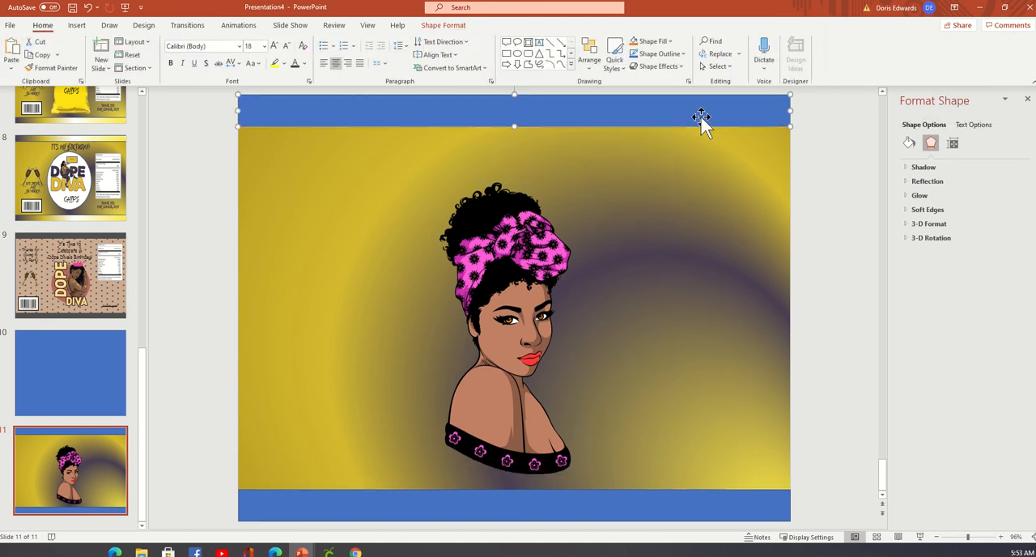
pyautogui.click(910, 144)
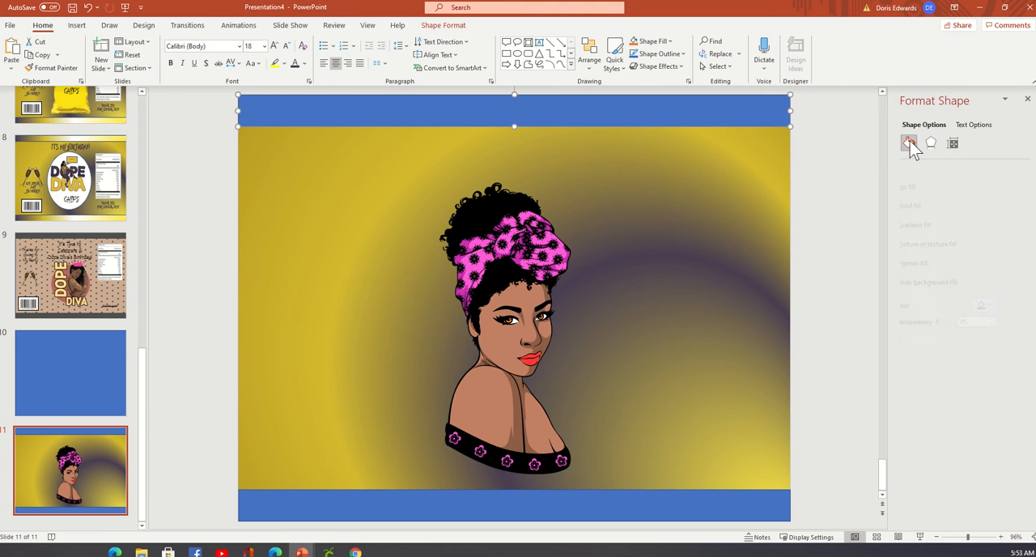
pyautogui.click(953, 227)
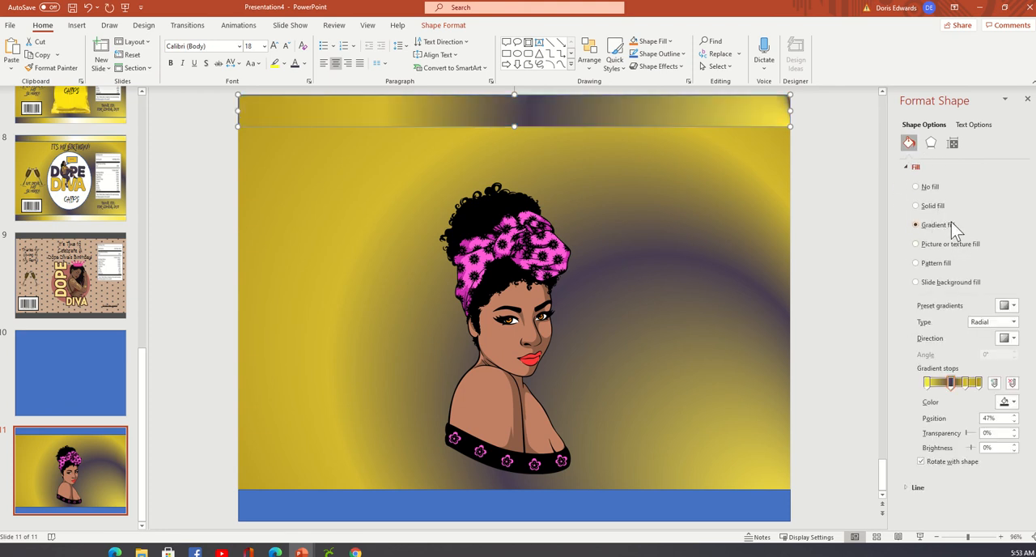
pyautogui.click(1015, 404)
pyautogui.click(978, 389)
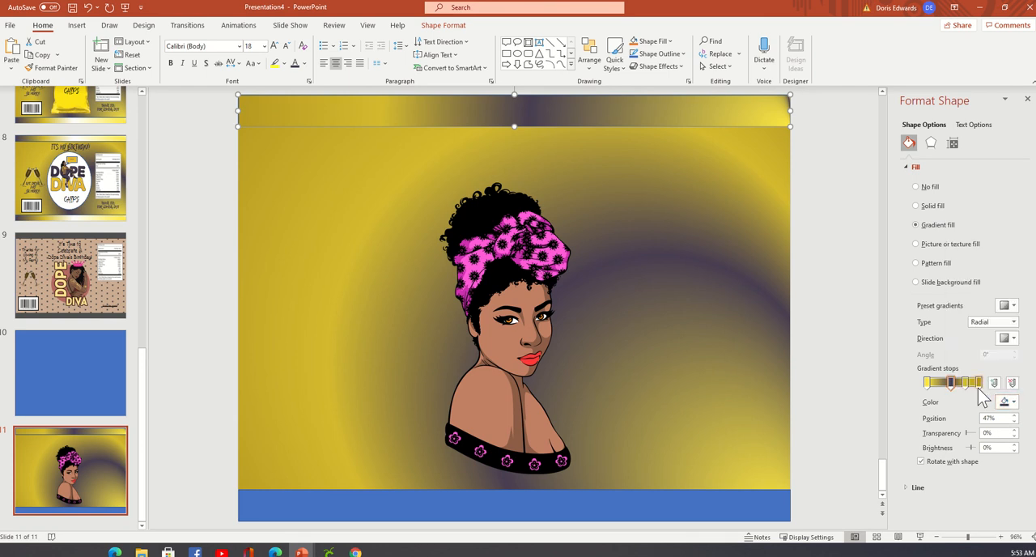
pyautogui.click(557, 235)
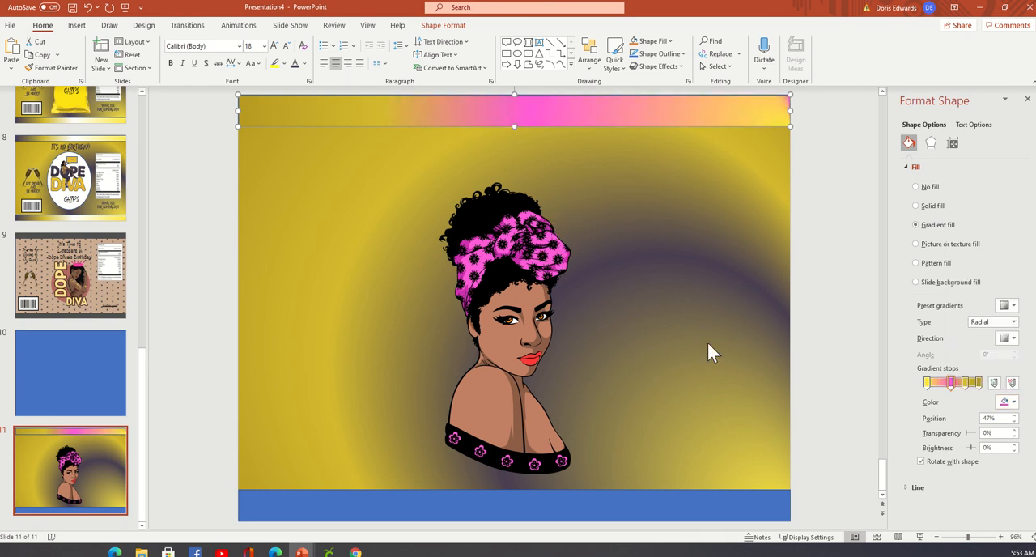
# Recolour the upper band's 47% and 0% gradient stops with the darker pink sampled from the woman's headwrap.
pyautogui.click(1014, 402)
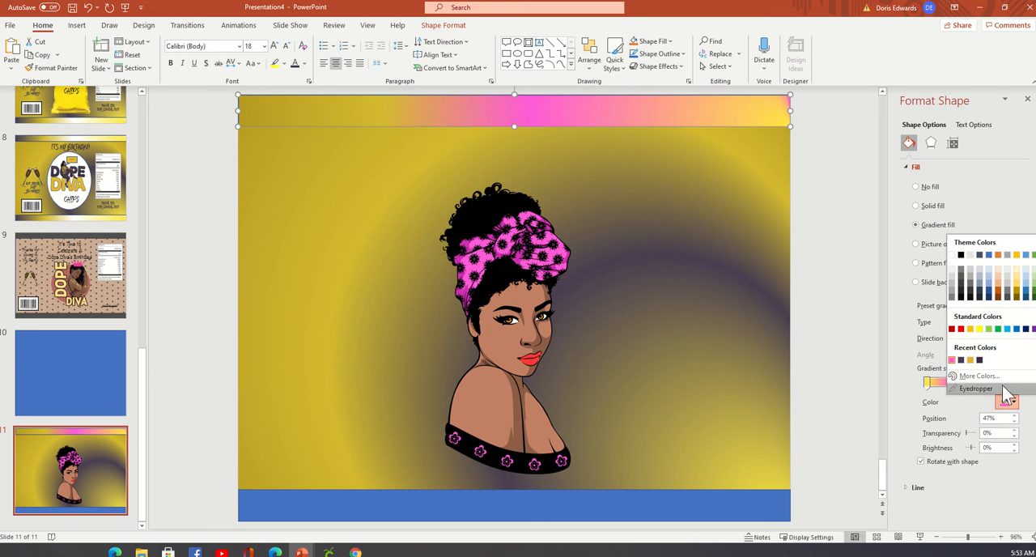
pyautogui.click(1001, 389)
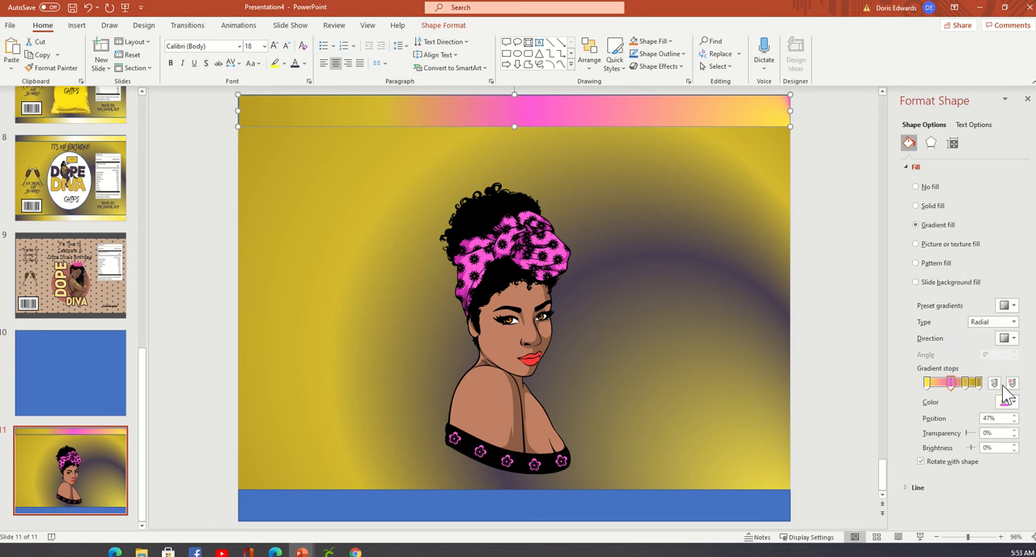
pyautogui.click(465, 240)
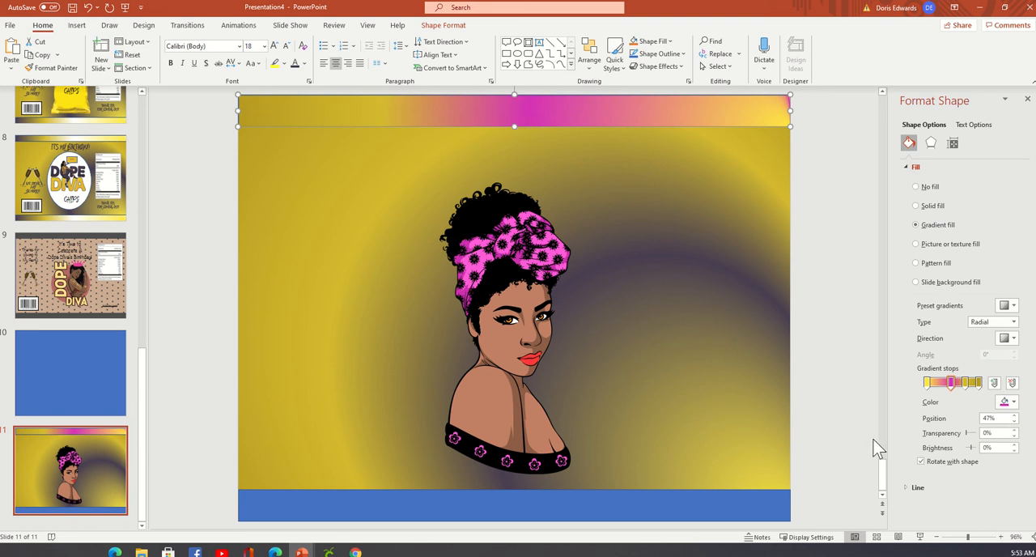
pyautogui.click(928, 385)
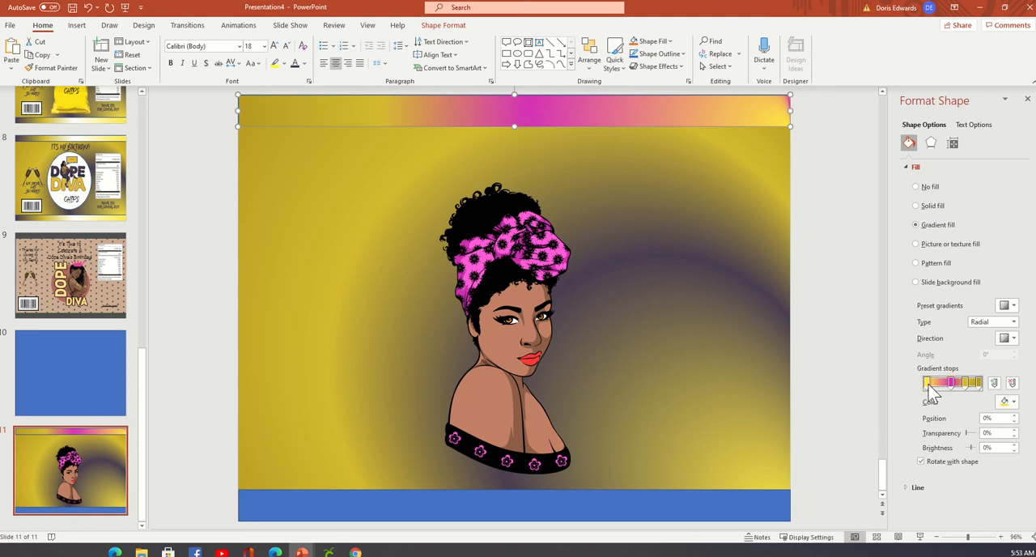
pyautogui.click(1013, 402)
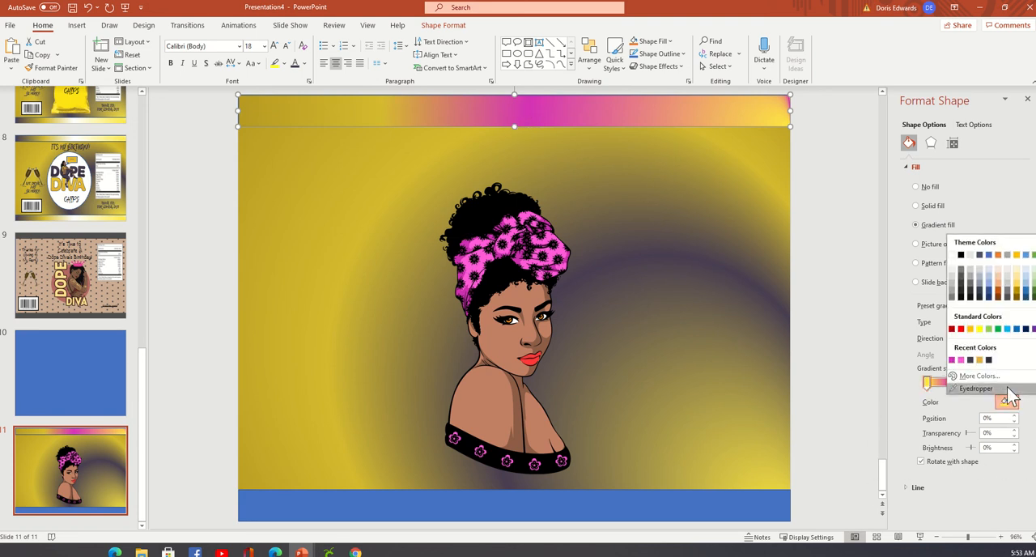
pyautogui.click(1000, 389)
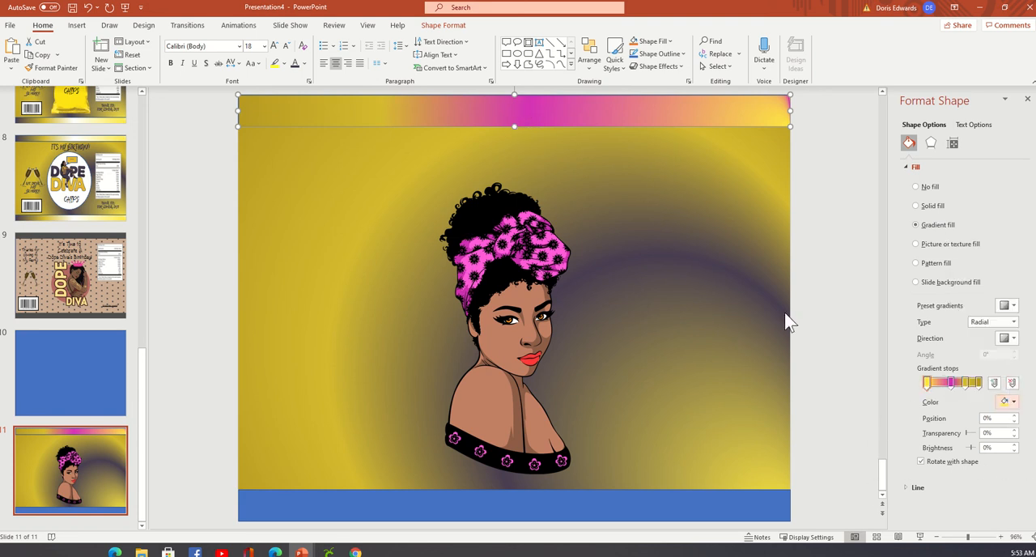
pyautogui.click(522, 258)
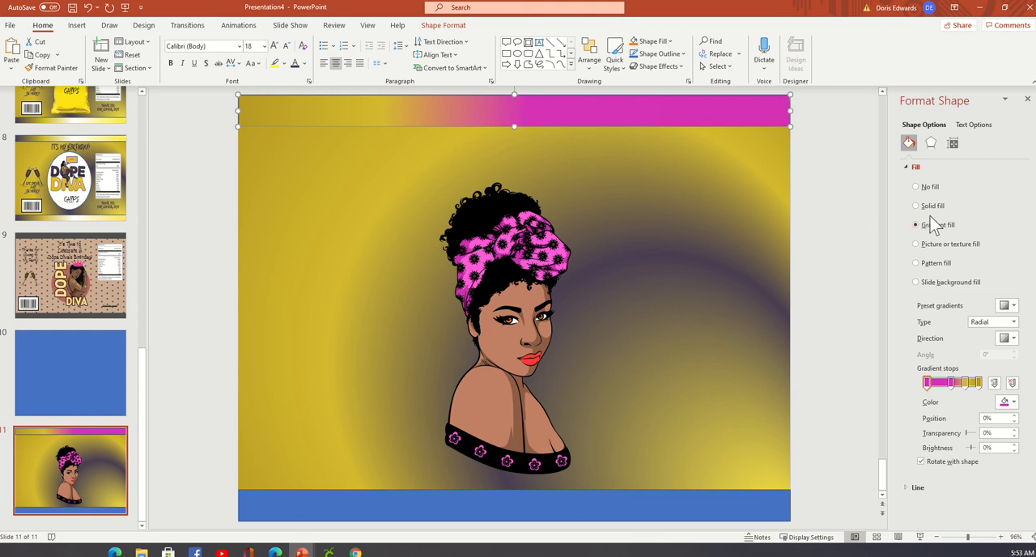
# Set the upper band's 100% gradient stop to white and remove the yellow stop between it and the 47% stop.
pyautogui.click(979, 383)
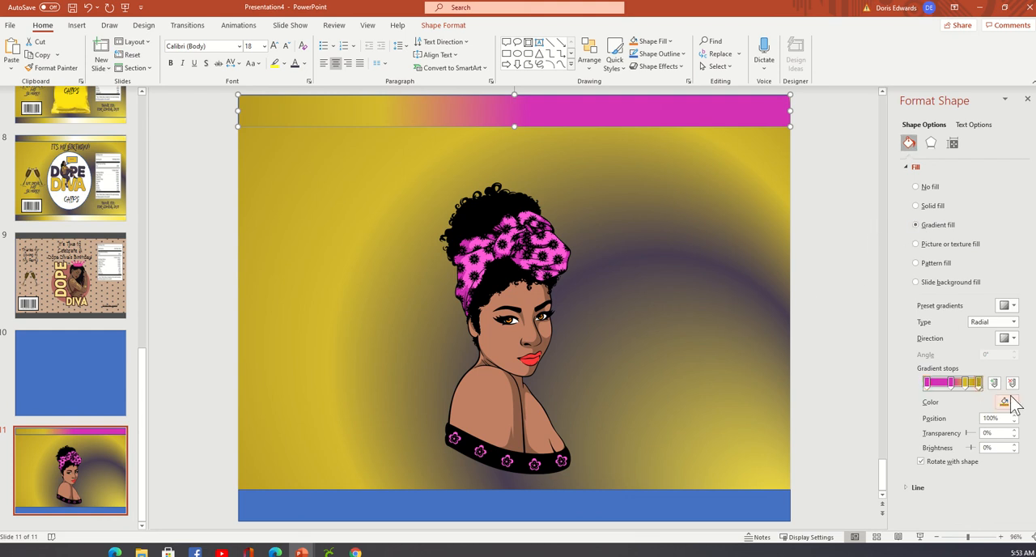
pyautogui.click(1014, 403)
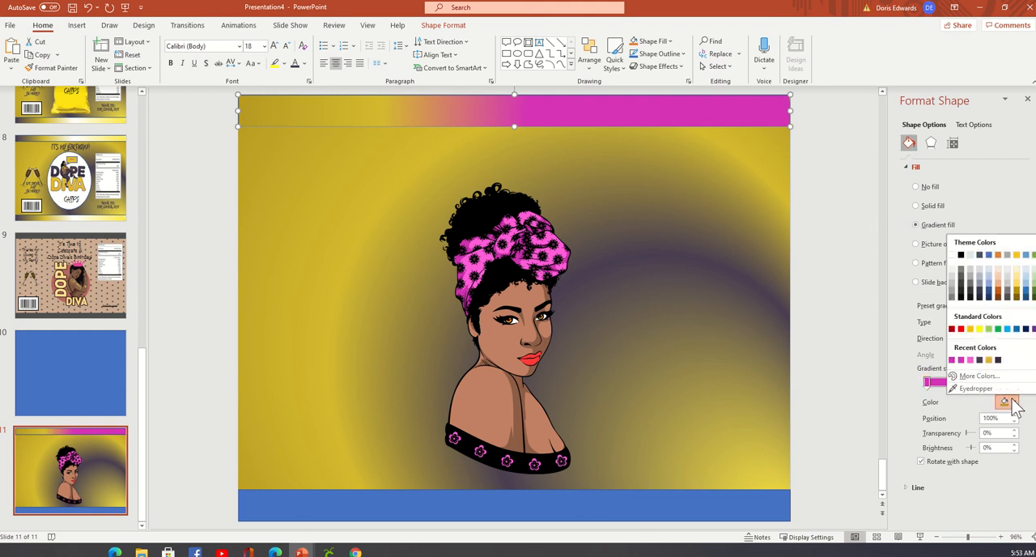
pyautogui.click(953, 257)
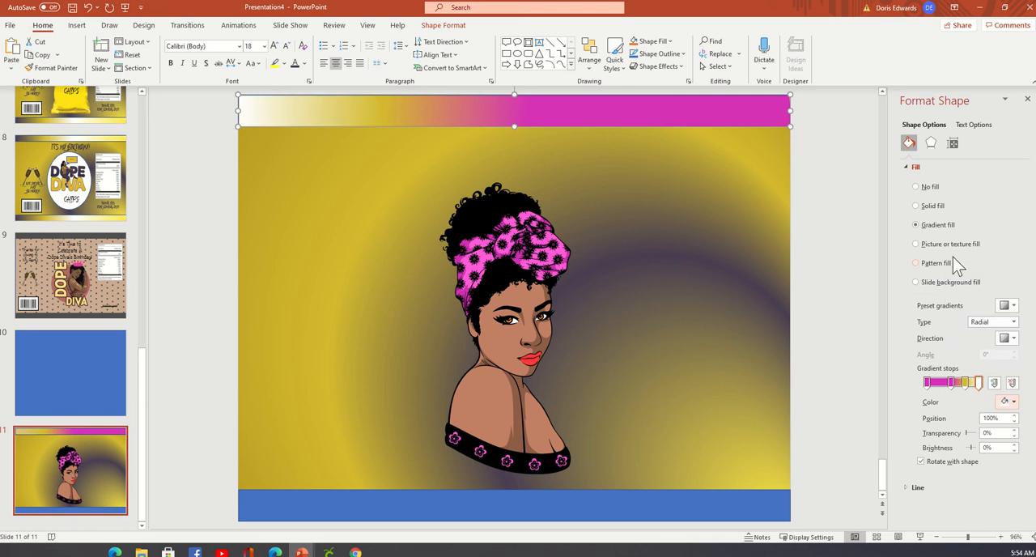
pyautogui.click(965, 384)
pyautogui.click(1012, 383)
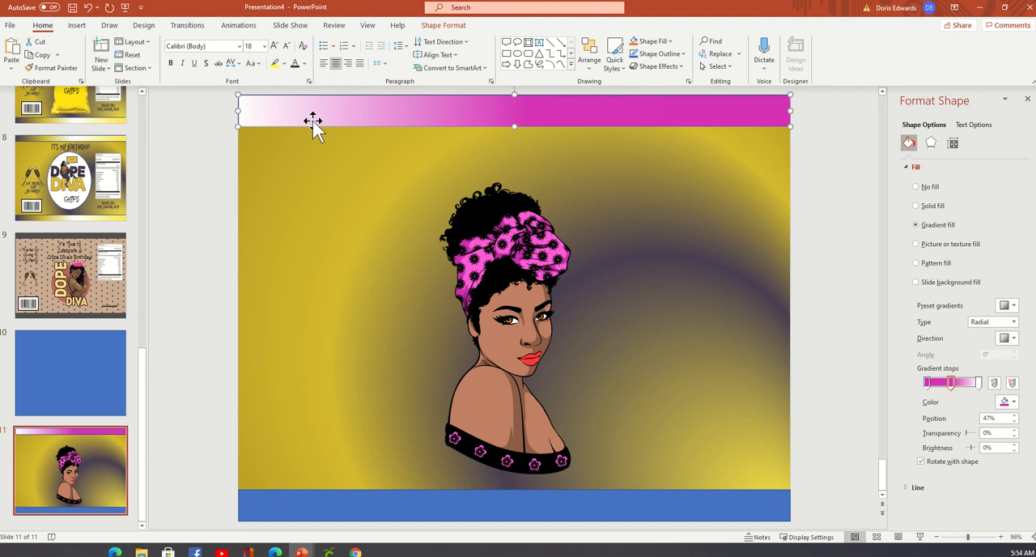
# Copy the upper band's formatting onto the lower band and set both bands to no outline.
pyautogui.click(67, 71)
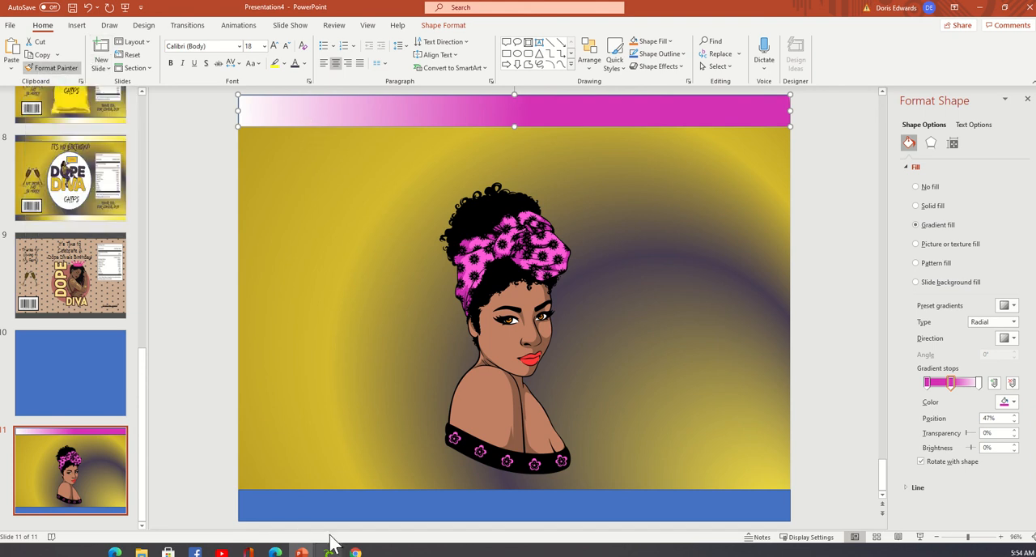
pyautogui.click(329, 510)
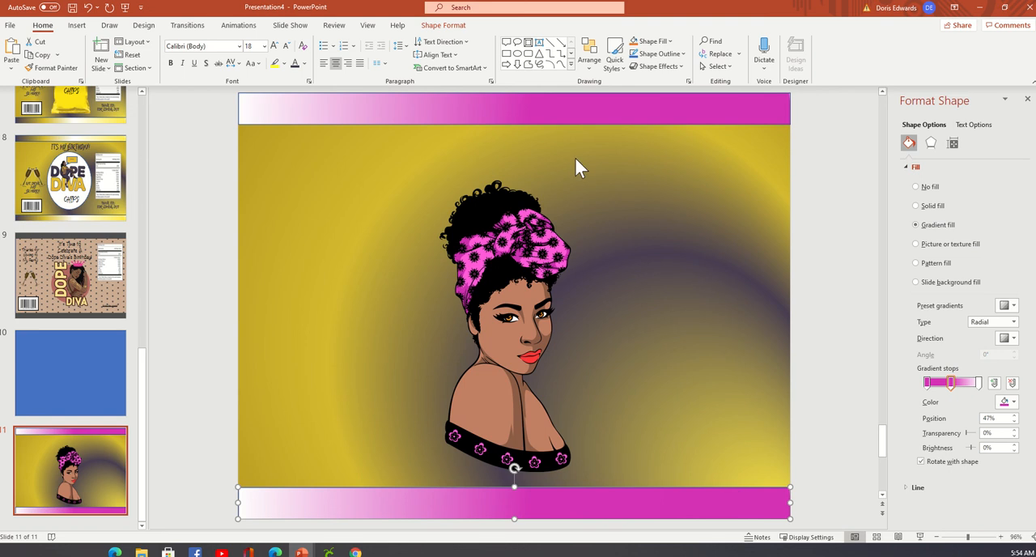
pyautogui.click(534, 109)
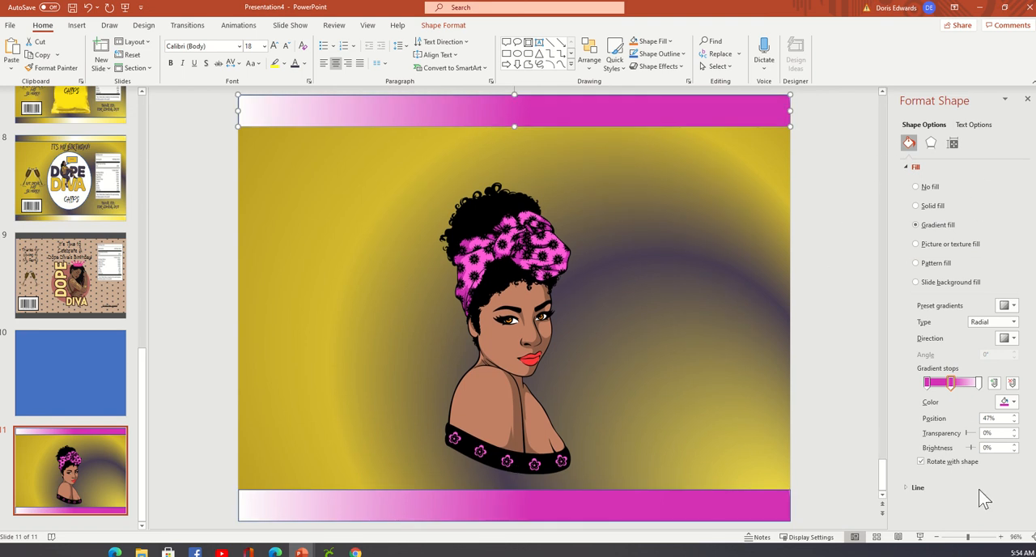
pyautogui.click(937, 492)
pyautogui.scroll(1, 923, 437)
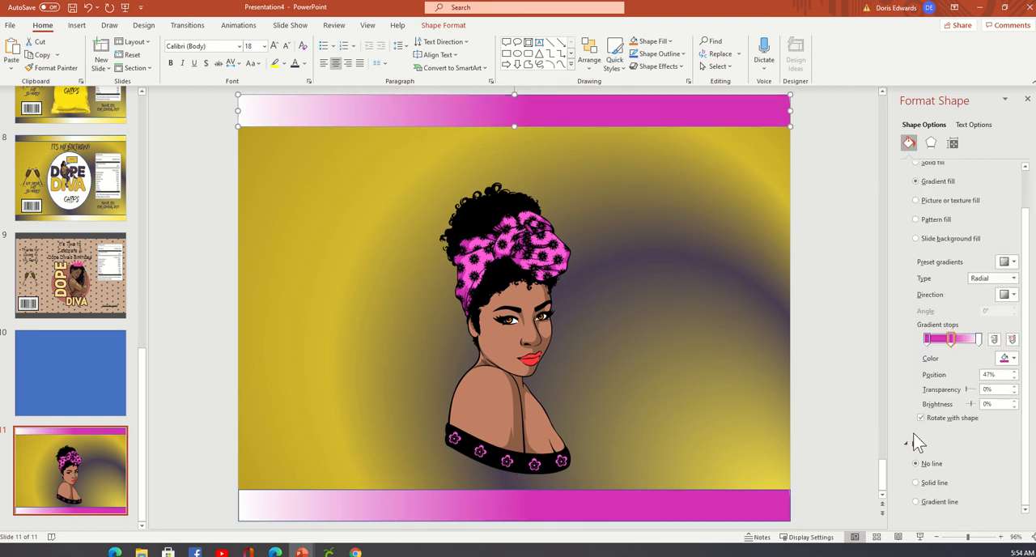
pyautogui.click(767, 508)
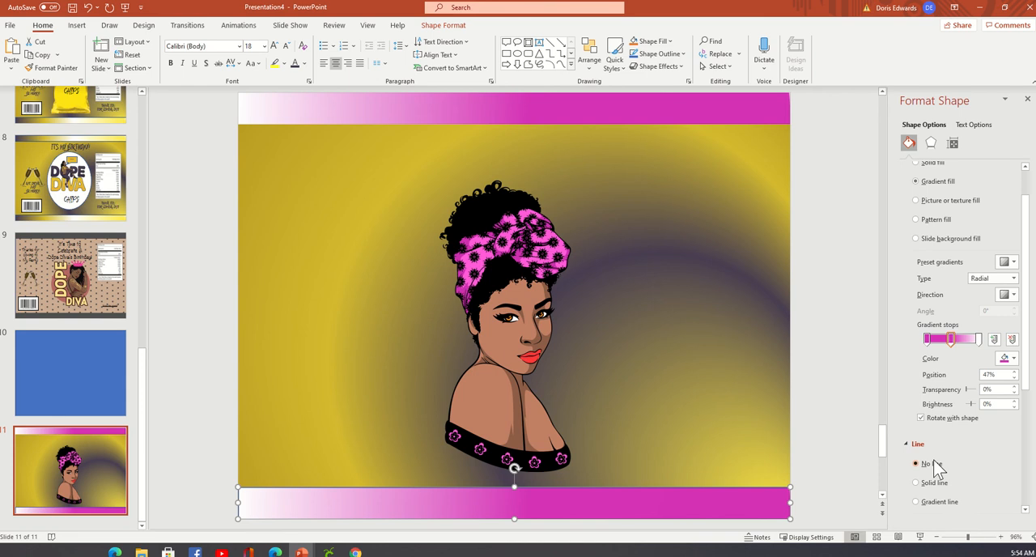
pyautogui.click(849, 440)
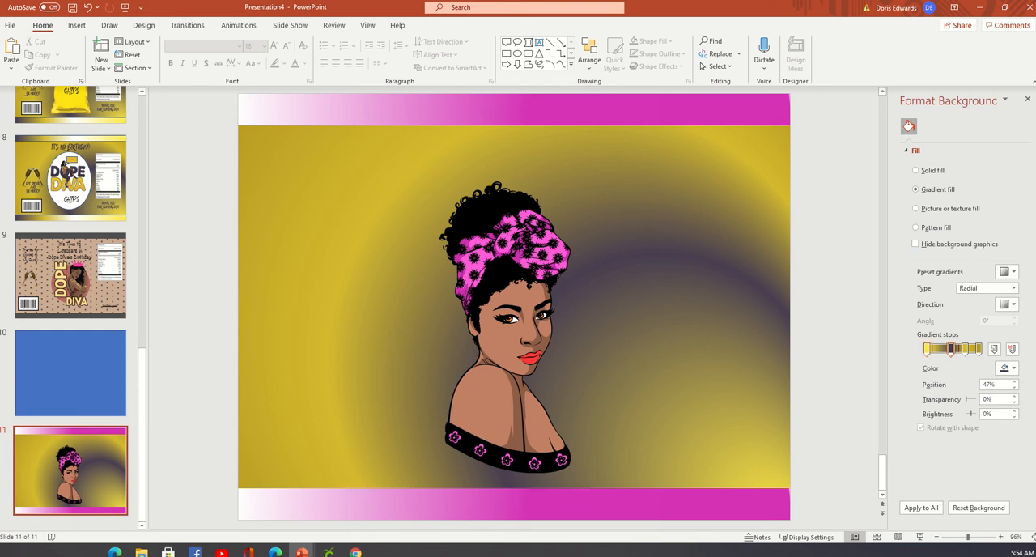
# Rework the slide background's gradient with a dark pink 47% stop and a white 0% stop, removing the 74% stop.
pyautogui.click(1014, 369)
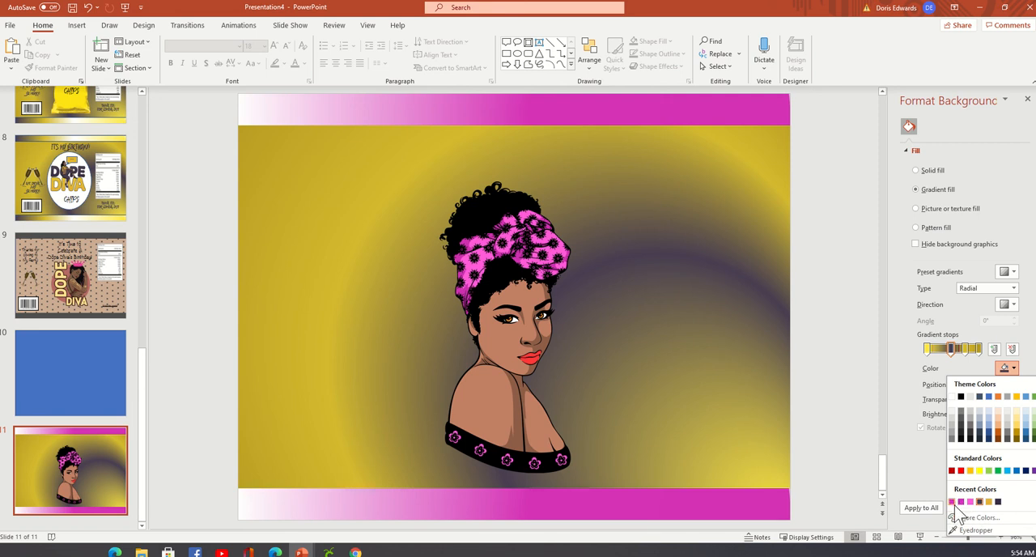
pyautogui.click(954, 503)
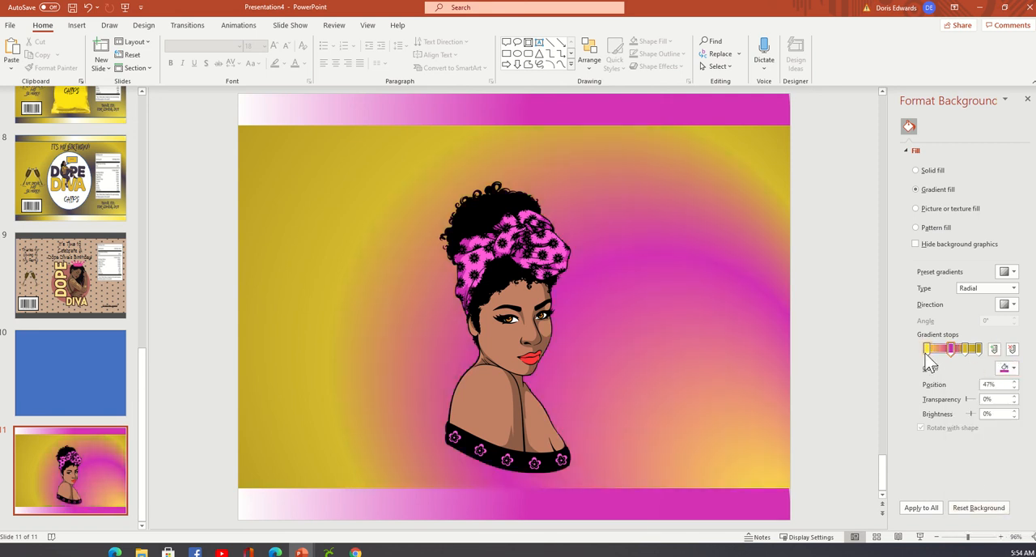
pyautogui.click(1013, 368)
pyautogui.click(953, 405)
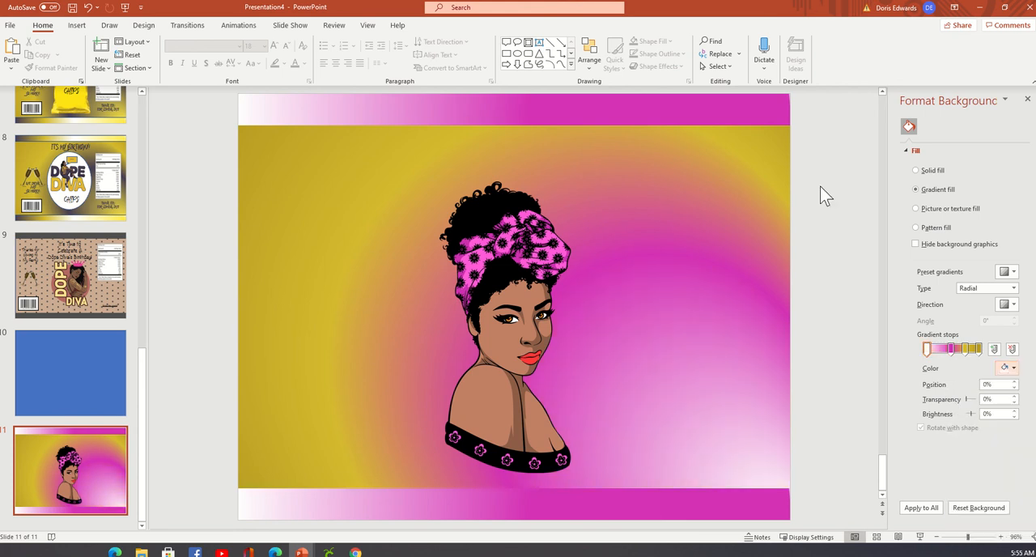
pyautogui.click(971, 355)
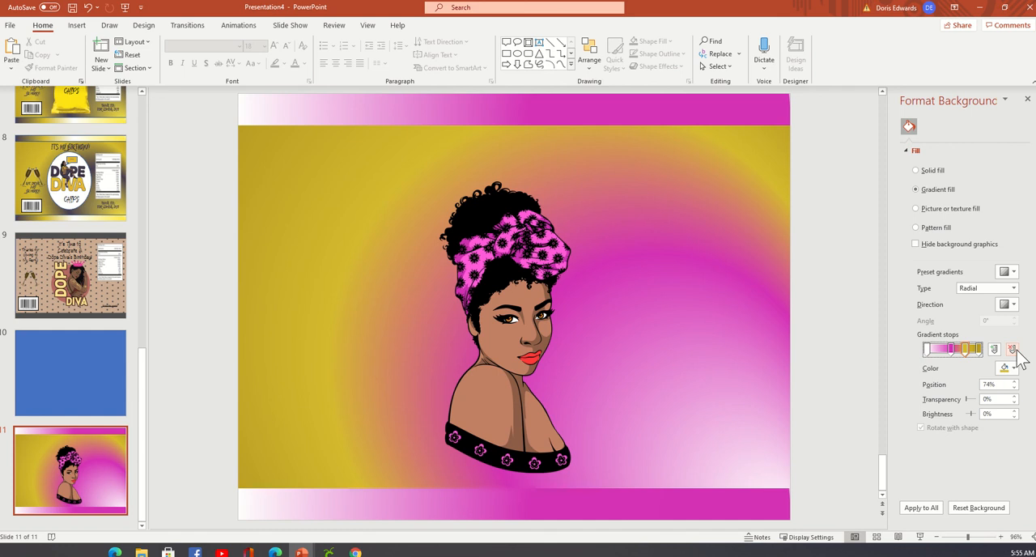
pyautogui.click(1013, 349)
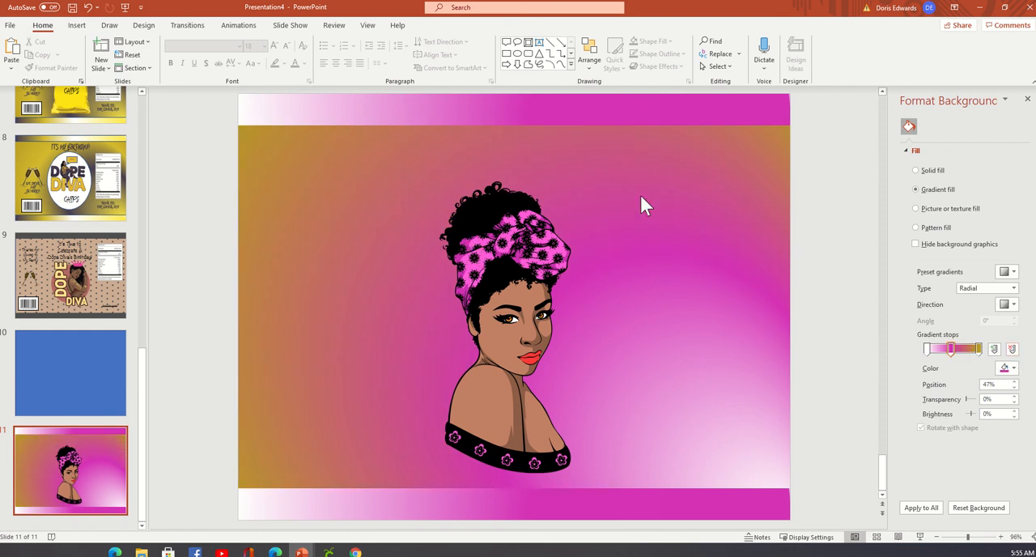
# Insert the picture nutritional facts for birthday.png from the chip bag folder on the Desktop onto slide 11.
pyautogui.click(78, 26)
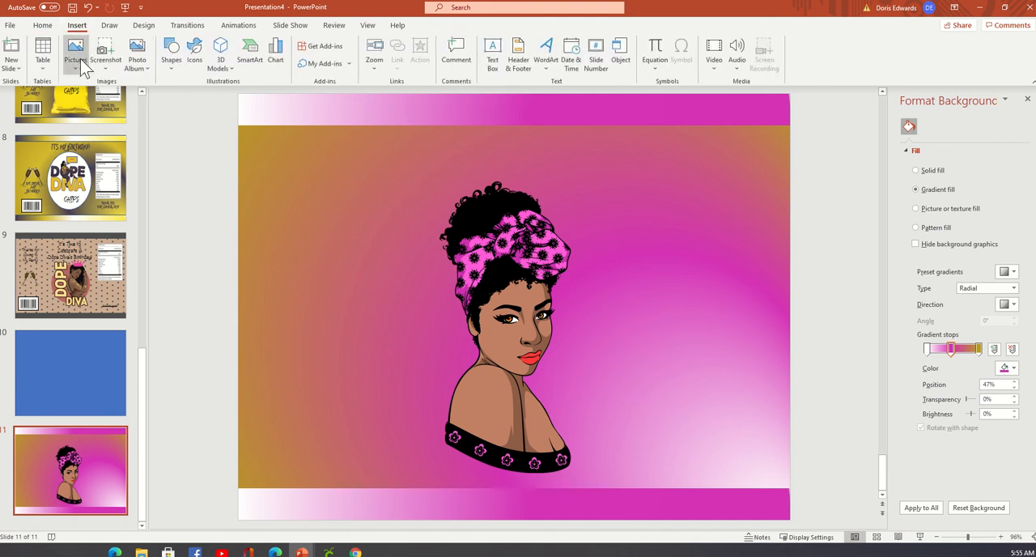
pyautogui.click(80, 58)
pyautogui.click(112, 102)
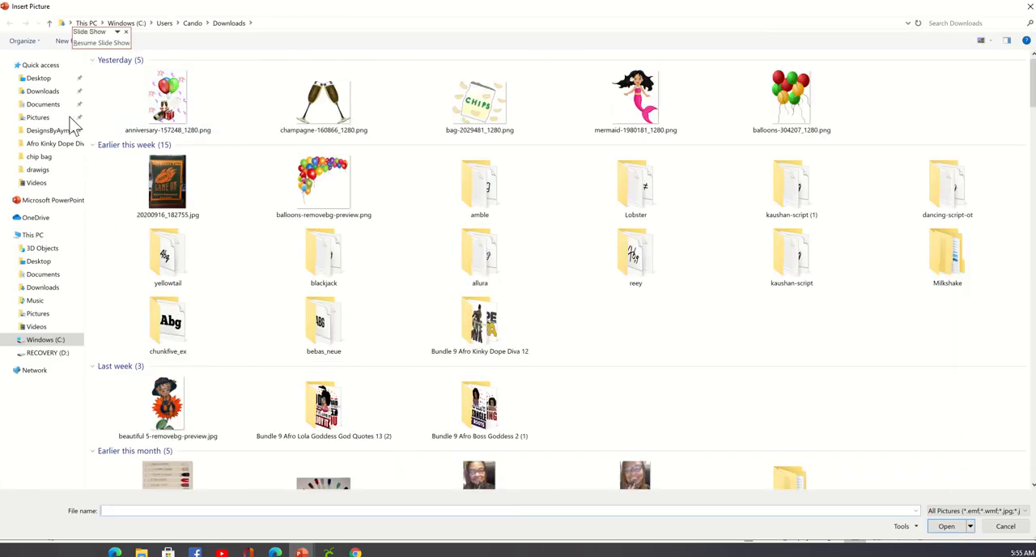
pyautogui.click(47, 158)
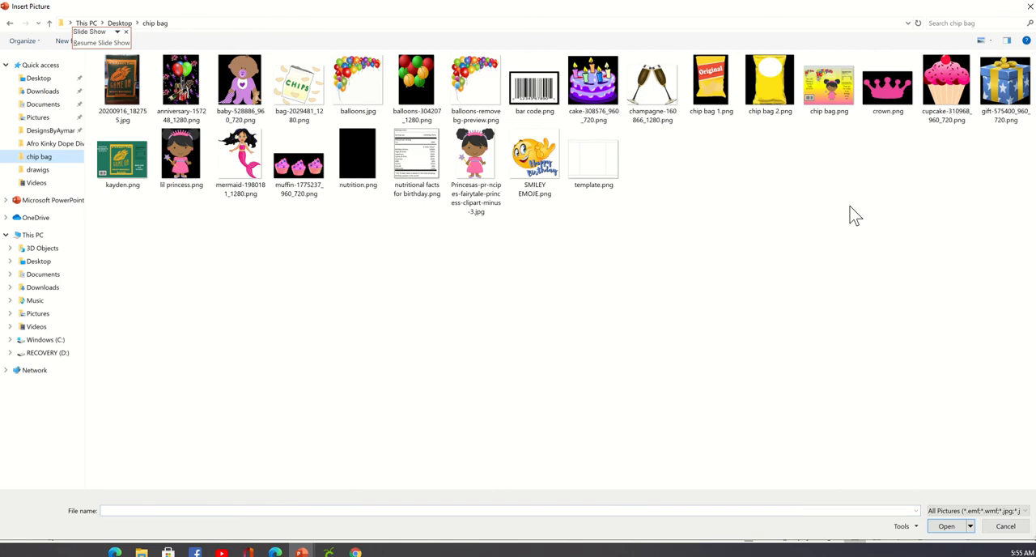
pyautogui.doubleClick(428, 165)
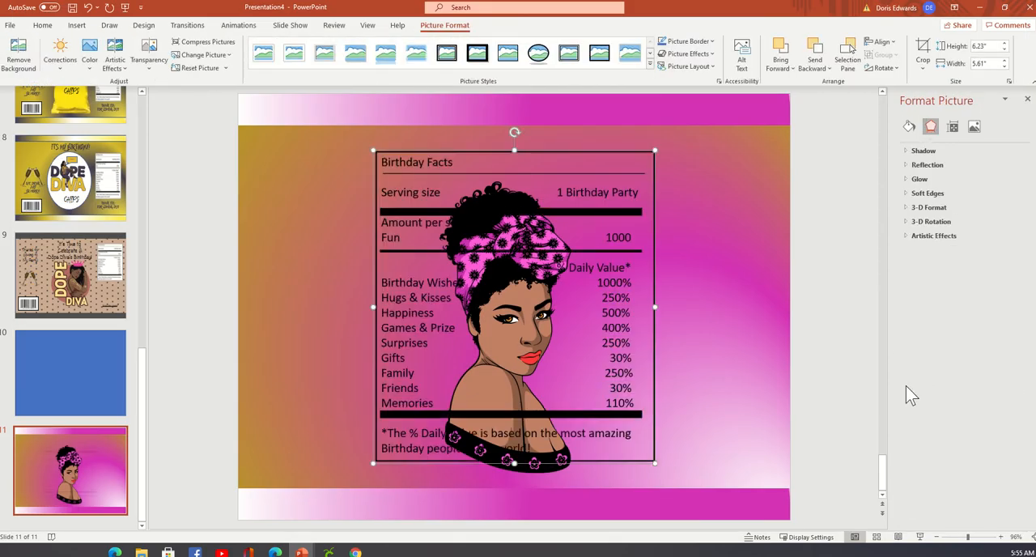
# Shrink the Birthday Facts picture to about half its size and place it in the slide's upper right area, below the upper band.
pyautogui.click(373, 146)
pyautogui.click(381, 156)
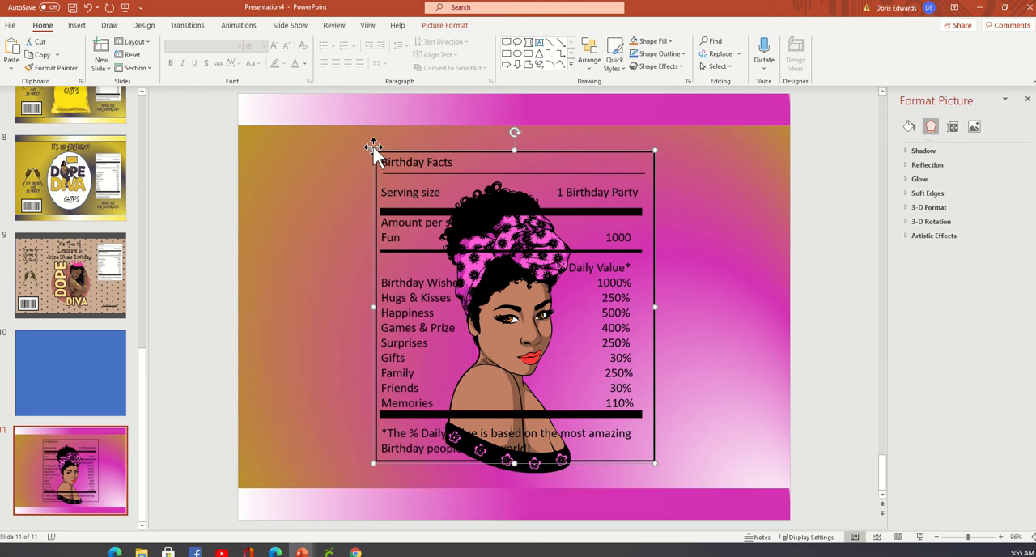
pyautogui.moveTo(372, 150); pyautogui.dragTo(636, 300)
pyautogui.moveTo(631, 344); pyautogui.dragTo(751, 187)
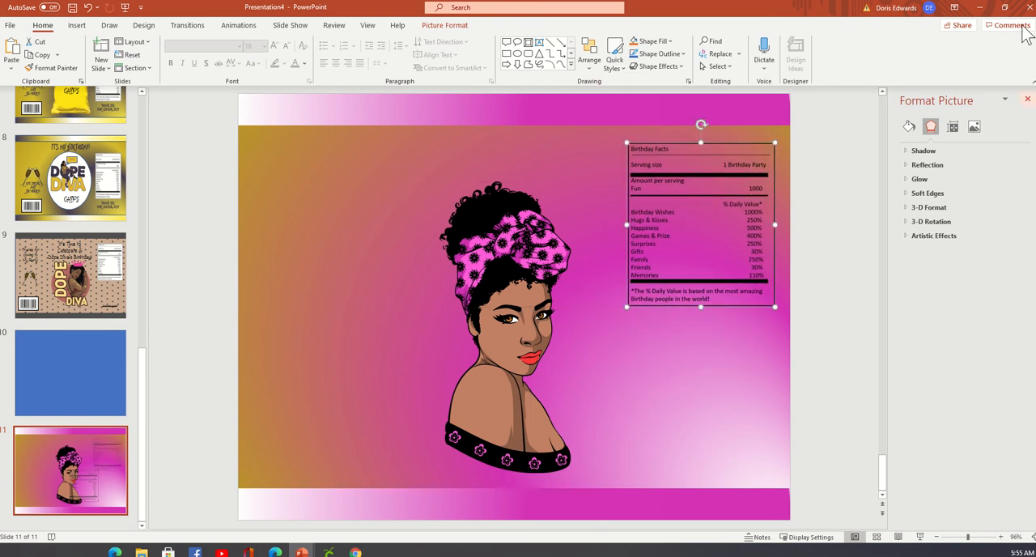
# Give the Birthday Facts picture a solid white fill.
pyautogui.click(911, 128)
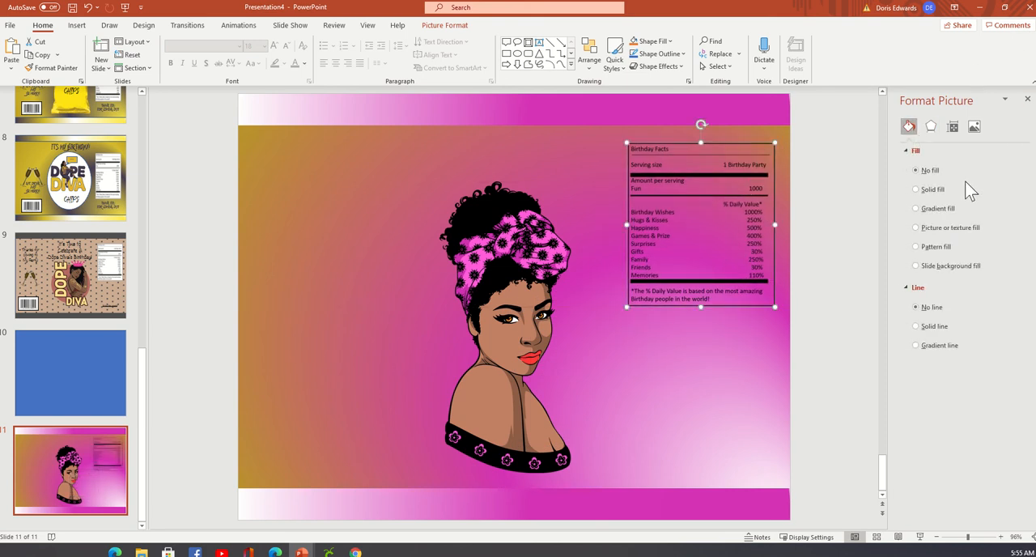
pyautogui.click(931, 189)
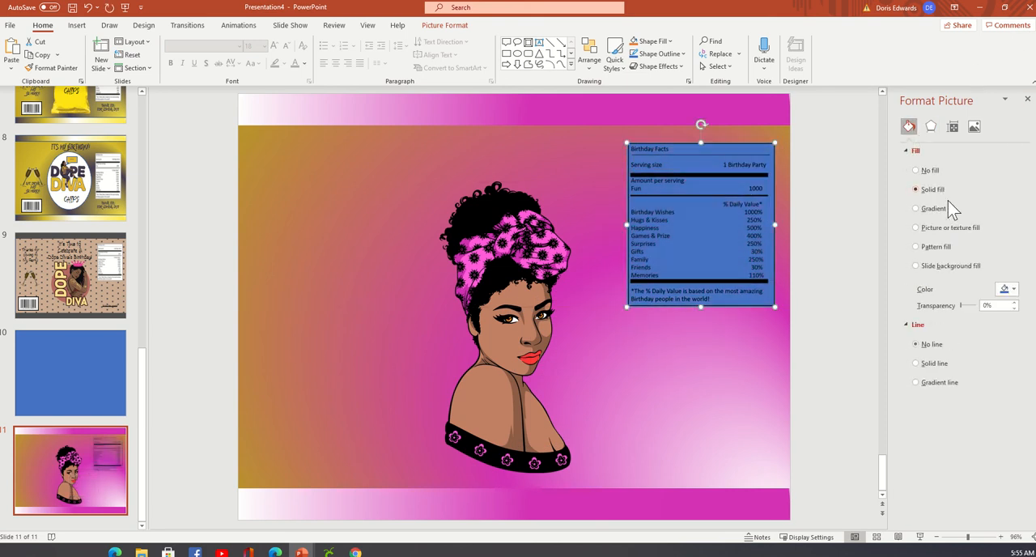
pyautogui.click(1013, 289)
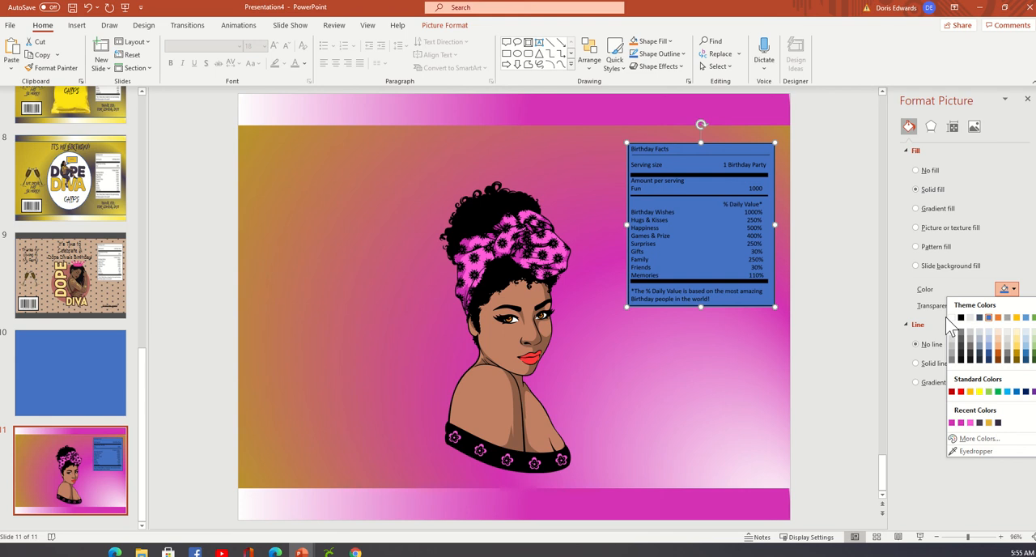
pyautogui.click(954, 318)
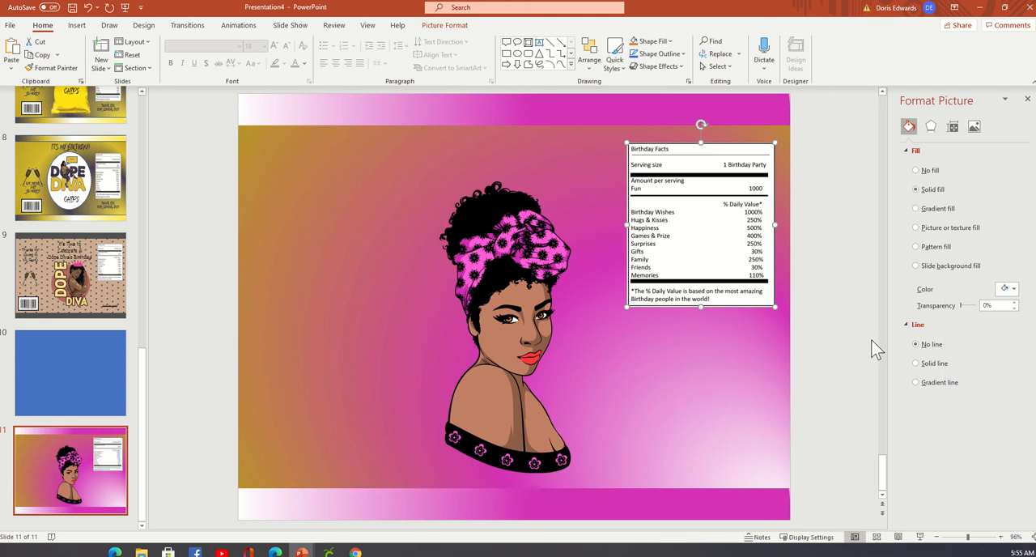
pyautogui.click(828, 342)
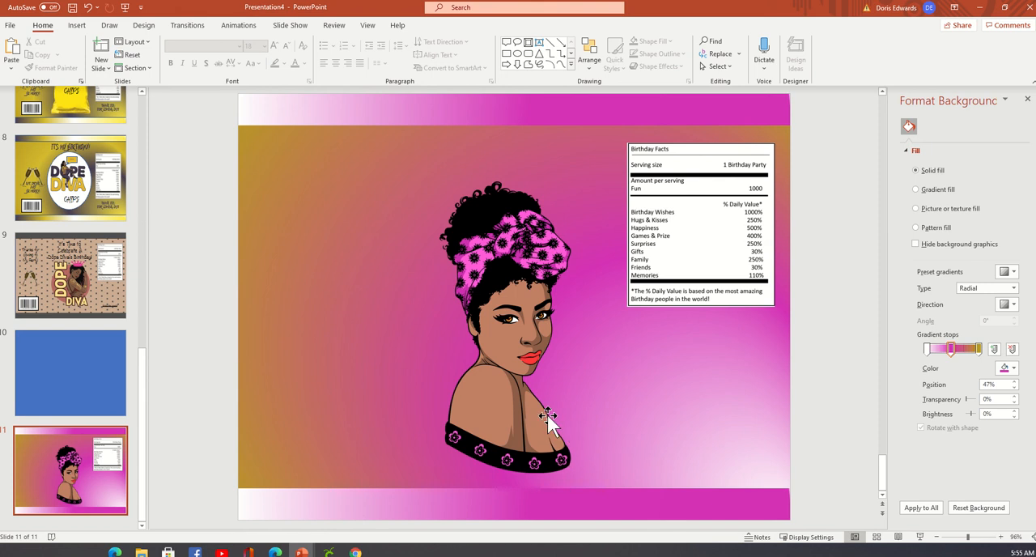
# Insert the cupcakes picture muffin-1775237_960_720.png from the chip bag folder onto slide 11.
pyautogui.click(76, 25)
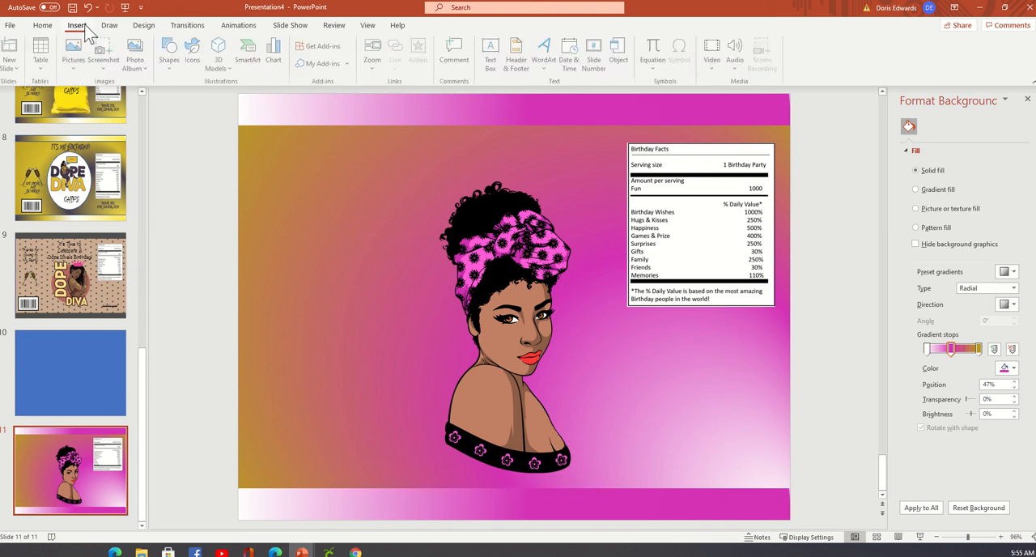
pyautogui.click(74, 58)
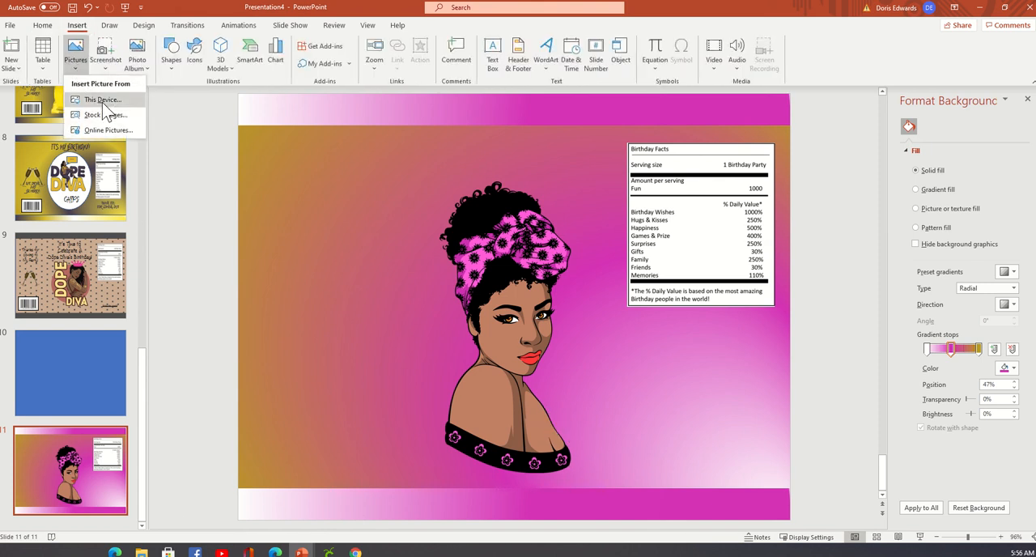
pyautogui.click(101, 100)
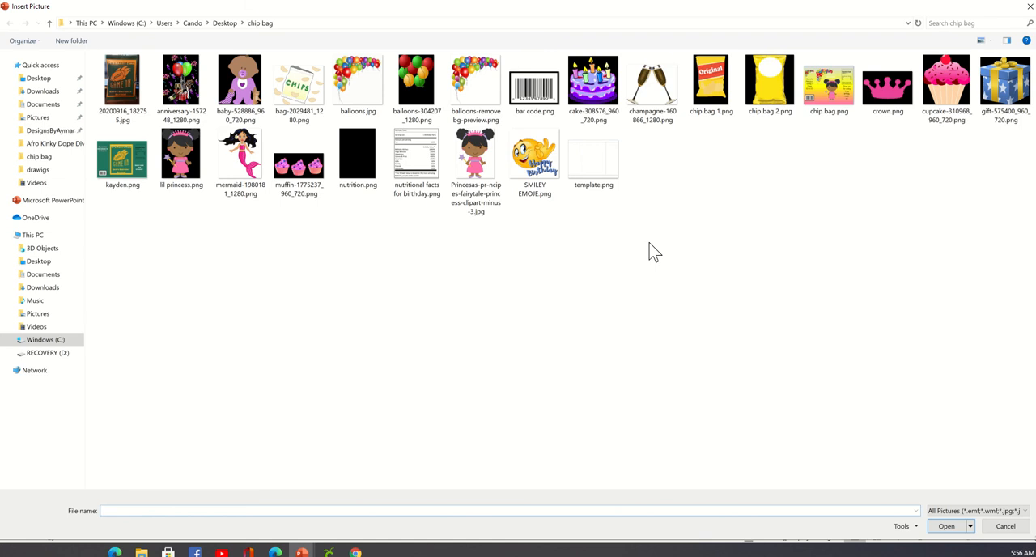
pyautogui.doubleClick(314, 185)
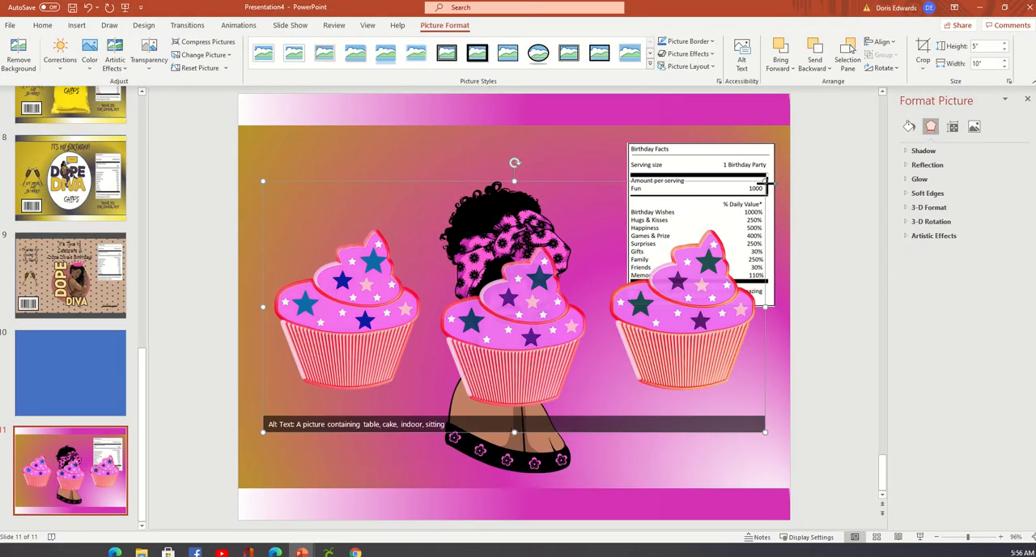
# Shrink the cupcakes picture into the slide's lower right corner and nudge the Birthday Facts picture slightly left and down.
pyautogui.moveTo(765, 183); pyautogui.dragTo(391, 369)
pyautogui.moveTo(380, 402); pyautogui.dragTo(753, 444)
pyautogui.moveTo(766, 302); pyautogui.dragTo(755, 310)
pyautogui.click(782, 267)
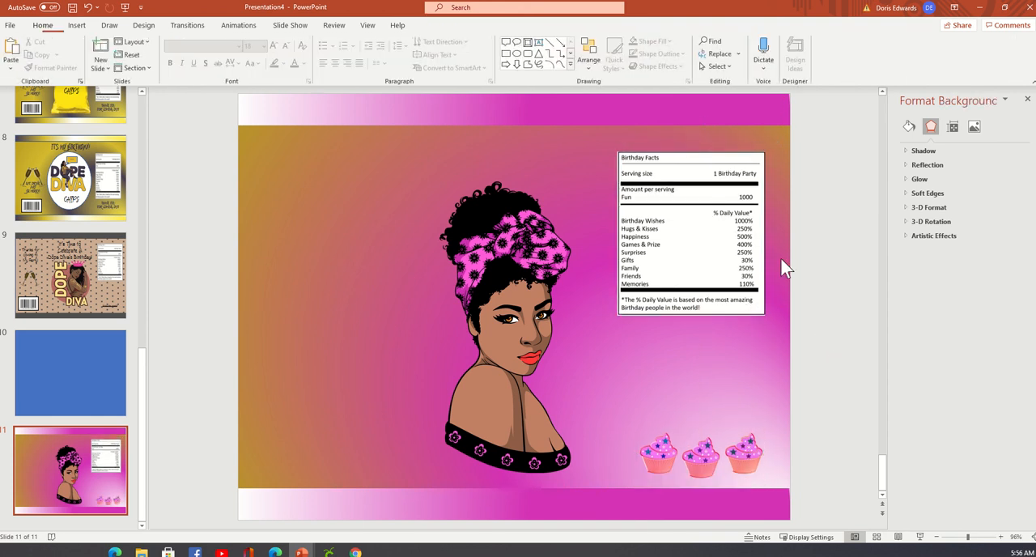
# Copy the text box "It's Time to Celebrate A Dope Diva's Birthday" from slide 4.
pyautogui.click(66, 274)
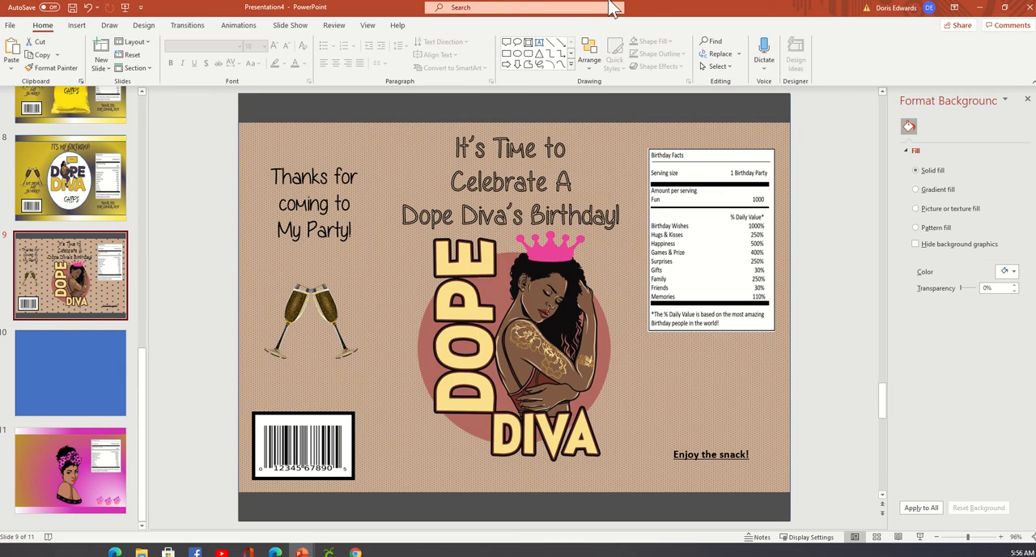
pyautogui.scroll(5, 110, 225)
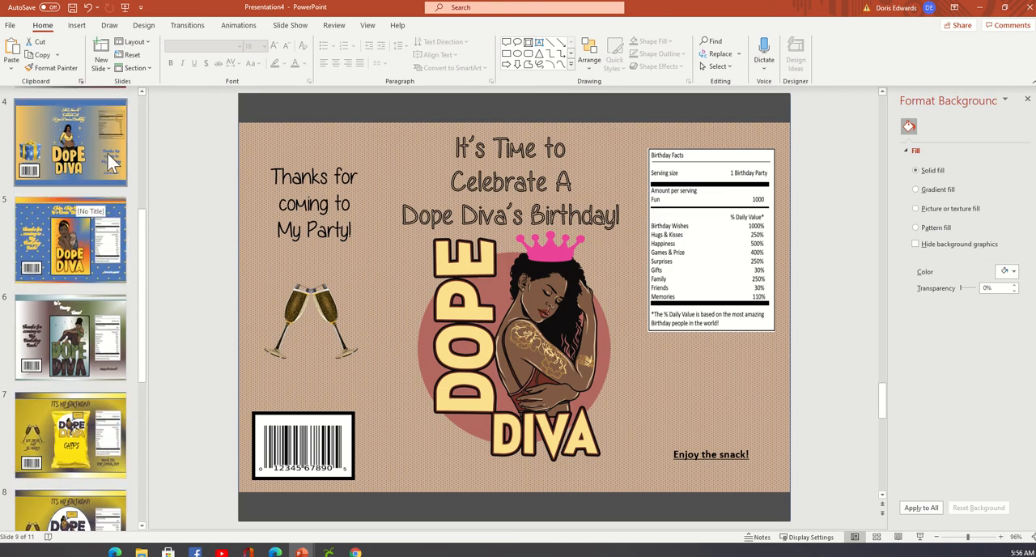
pyautogui.click(115, 150)
pyautogui.click(546, 108)
pyautogui.click(555, 131)
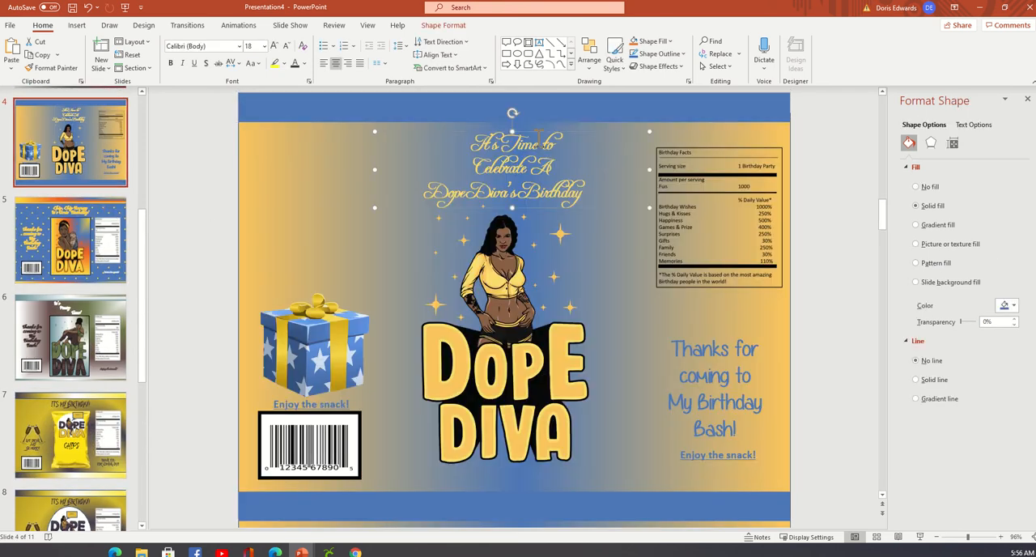
pyautogui.rightClick(589, 131)
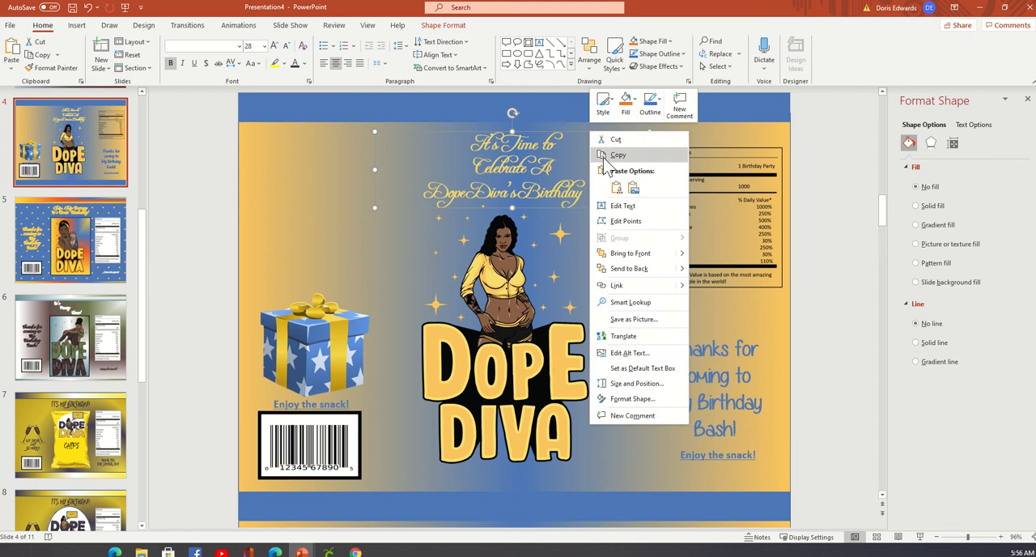
pyautogui.click(608, 156)
# Paste the copied birthday heading onto slide 11 with its original formatting.
pyautogui.scroll(-6, 97, 400)
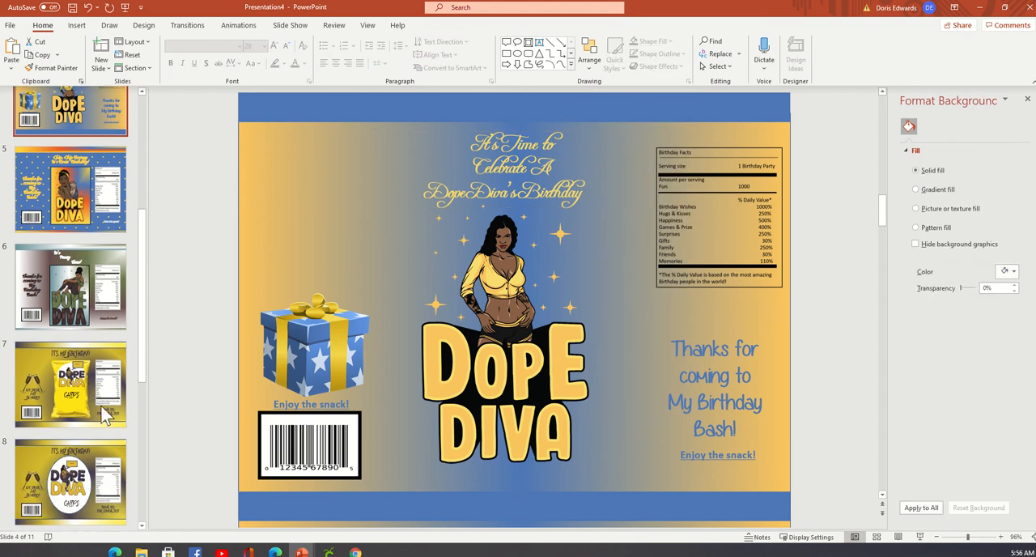
pyautogui.click(68, 498)
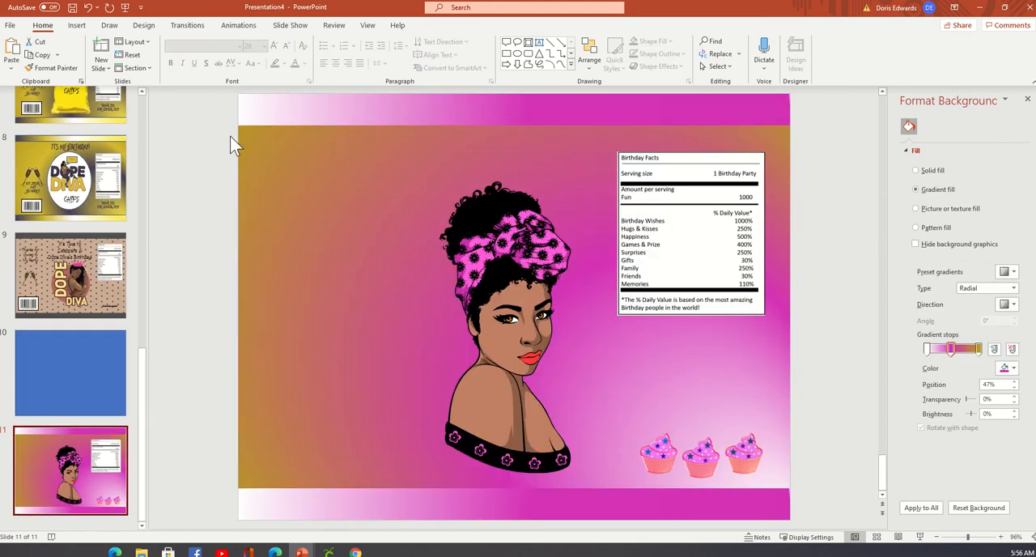
pyautogui.rightClick(195, 177)
pyautogui.click(219, 200)
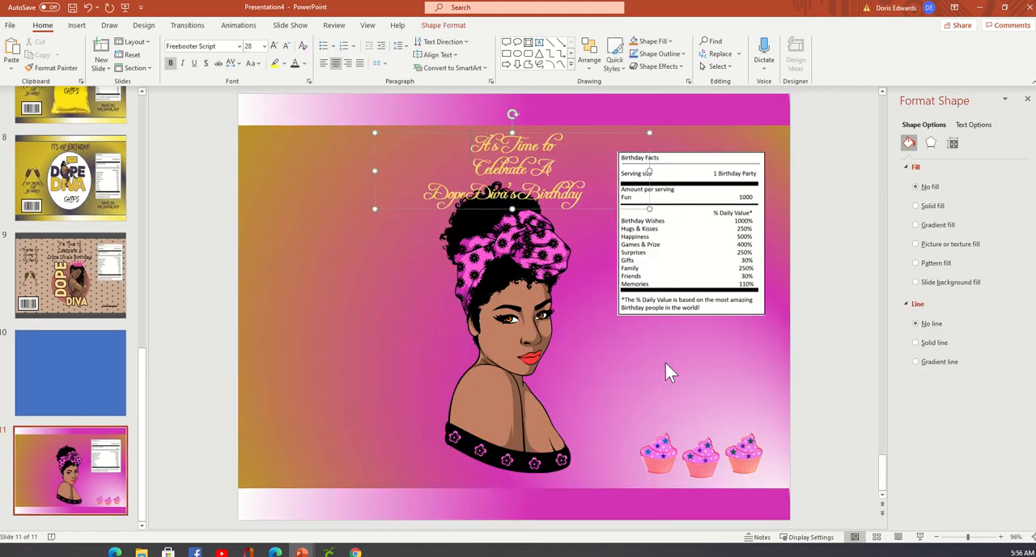
# Reduce the woman picture to 5.24" high by 2.36" wide so it clears the heading, and centre it horizontally on the slide.
pyautogui.click(532, 306)
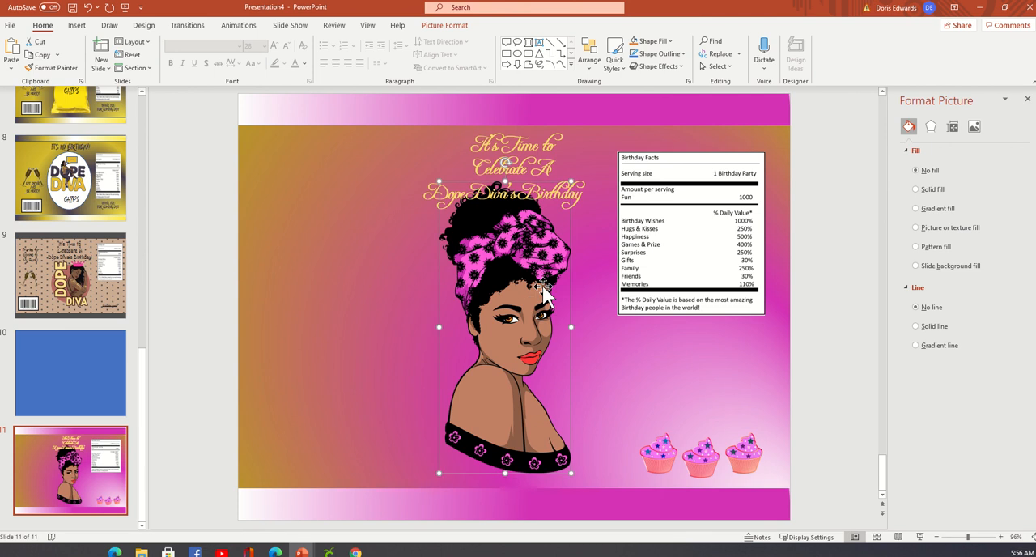
pyautogui.moveTo(572, 182); pyautogui.dragTo(559, 243)
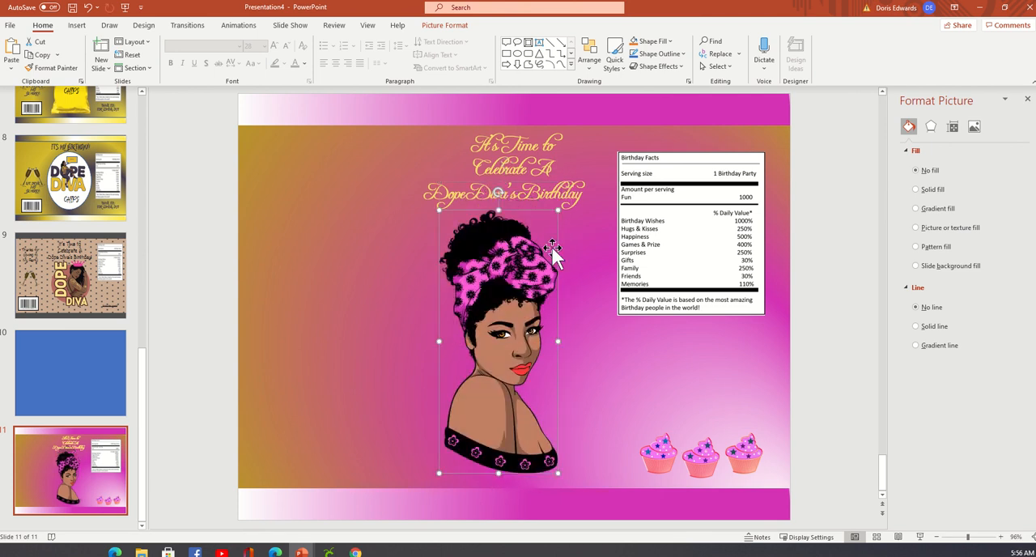
pyautogui.click(451, 25)
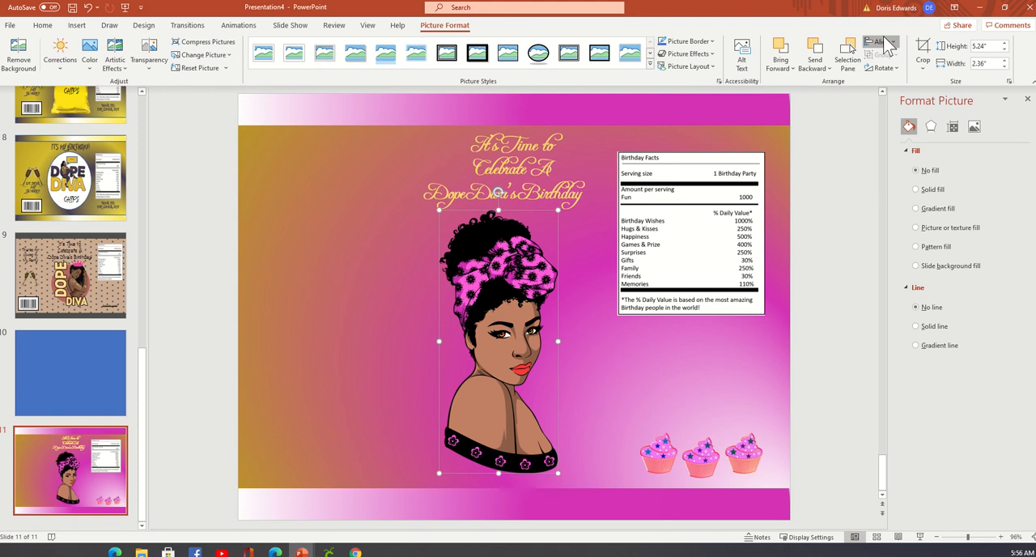
pyautogui.click(881, 42)
pyautogui.click(906, 73)
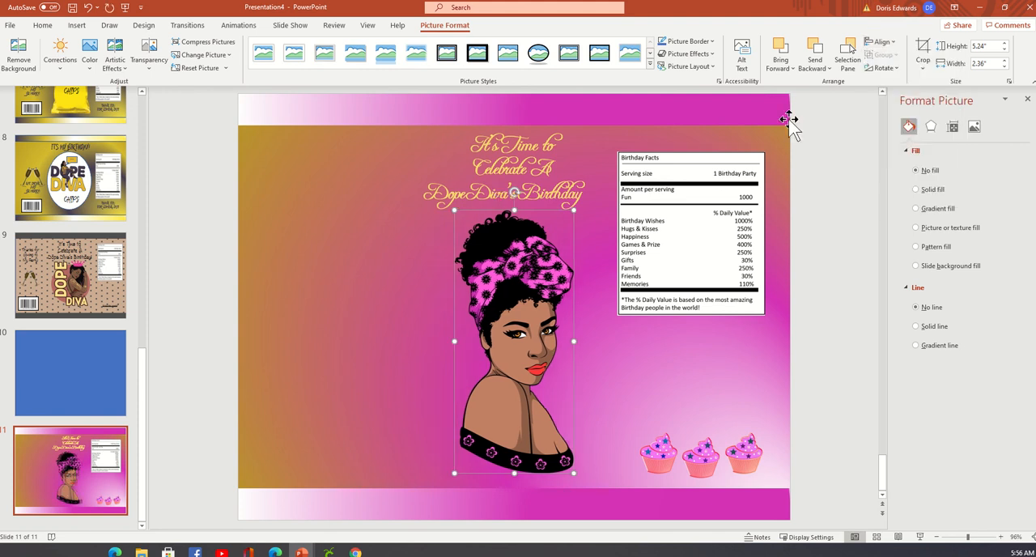
pyautogui.click(842, 416)
# Recolour all of the heading text on slide 11 with the current dark font colour.
pyautogui.click(483, 172)
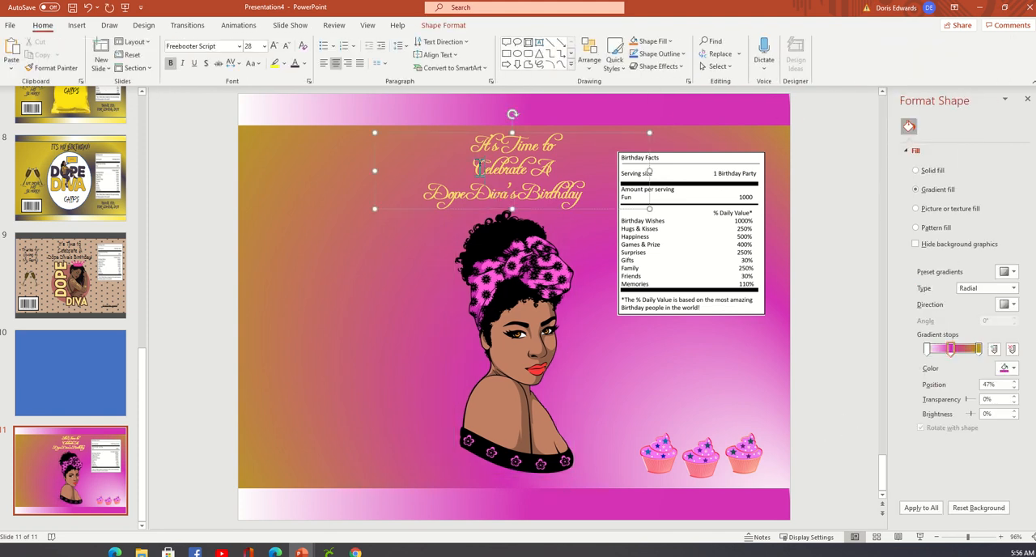
pyautogui.moveTo(471, 148); pyautogui.dragTo(605, 201)
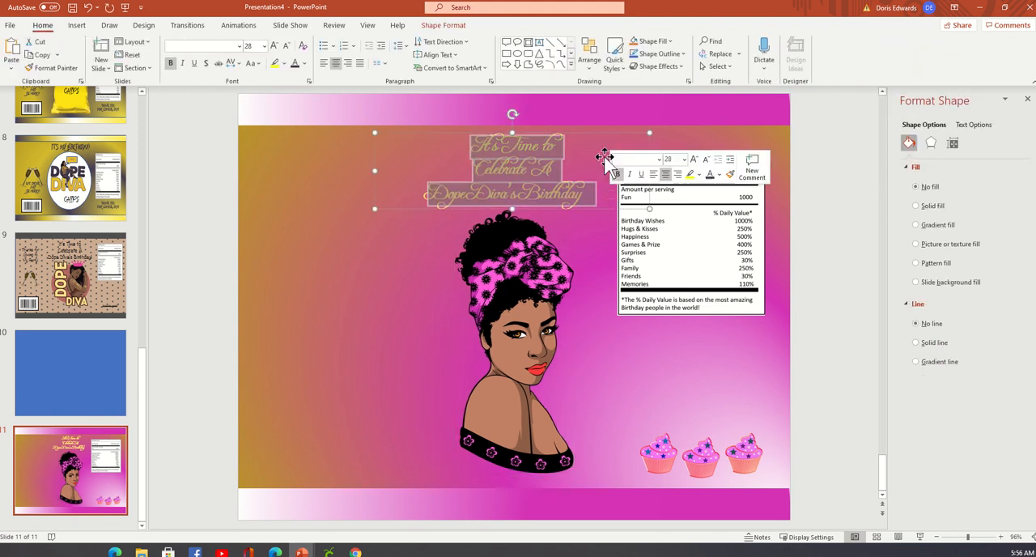
pyautogui.click(295, 65)
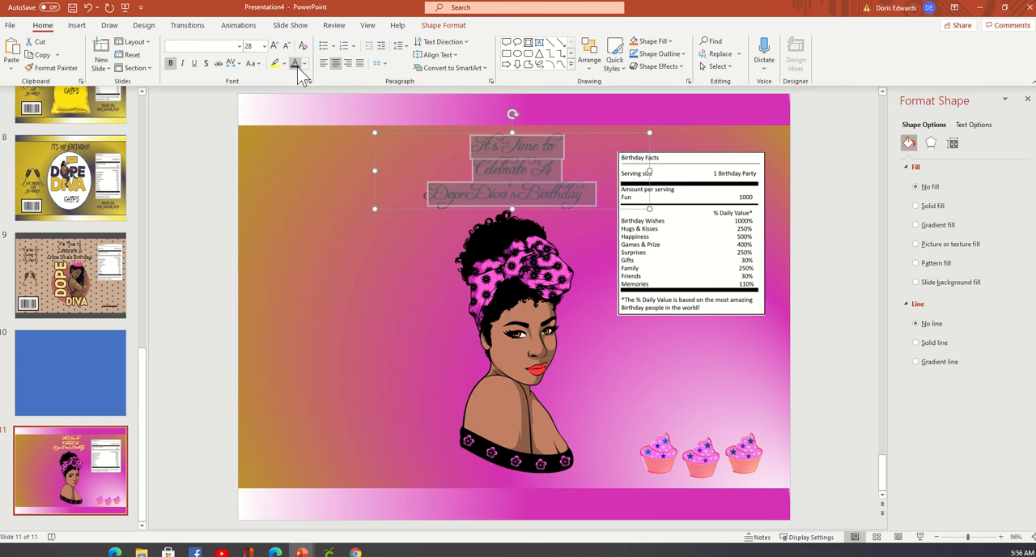
pyautogui.click(836, 262)
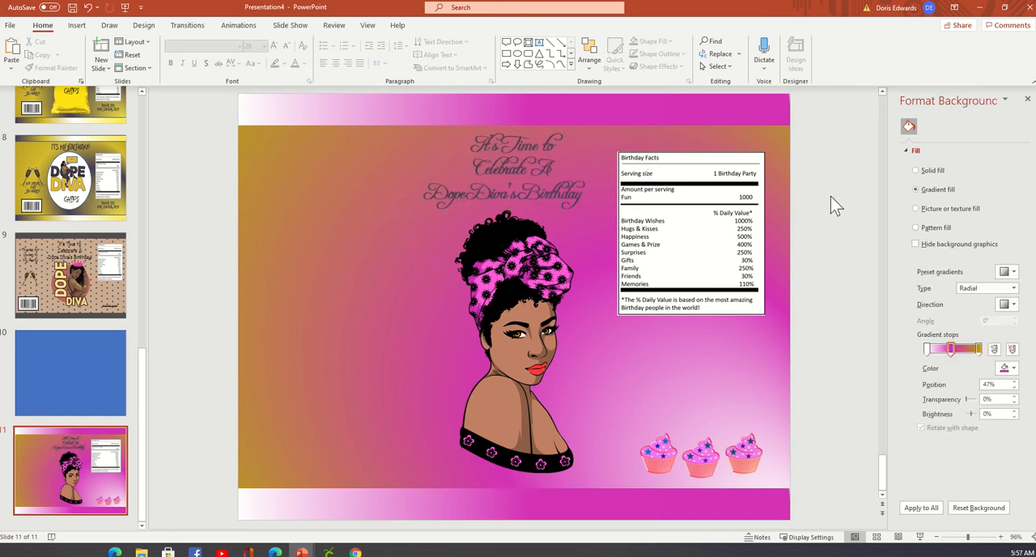
# Insert bar code.png from the chip bag folder and place it in the slide's lower left corner above the bottom band.
pyautogui.click(77, 25)
pyautogui.click(81, 52)
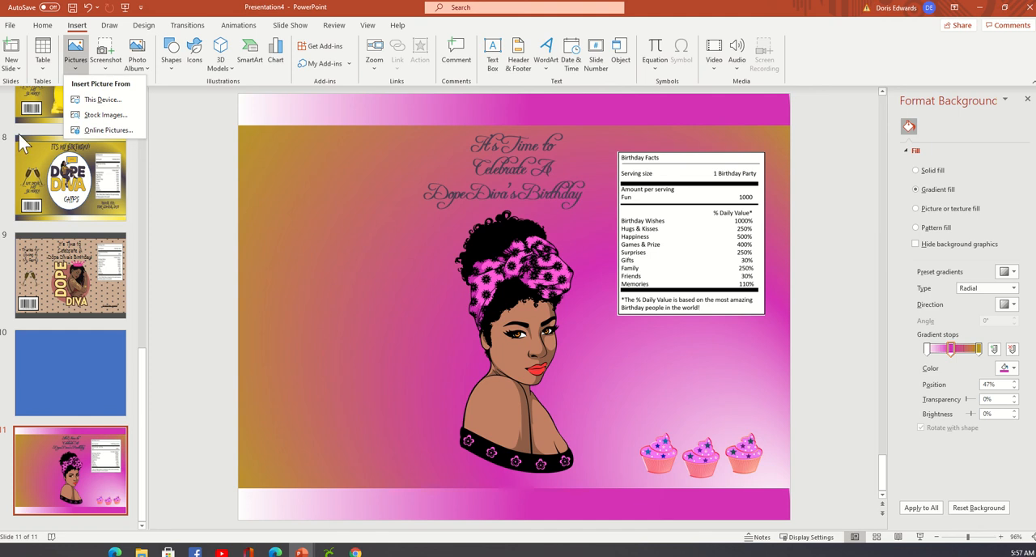
pyautogui.click(105, 100)
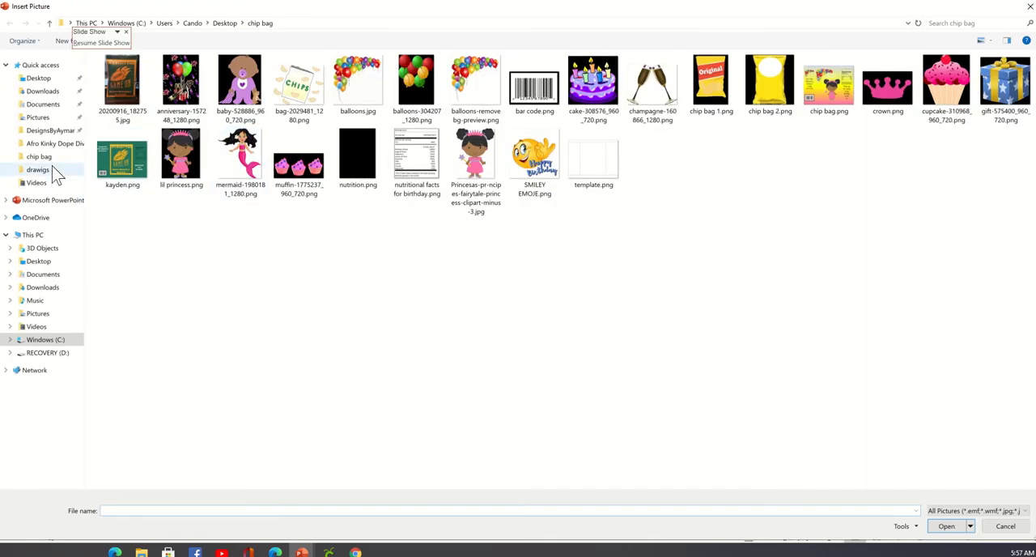
pyautogui.click(47, 157)
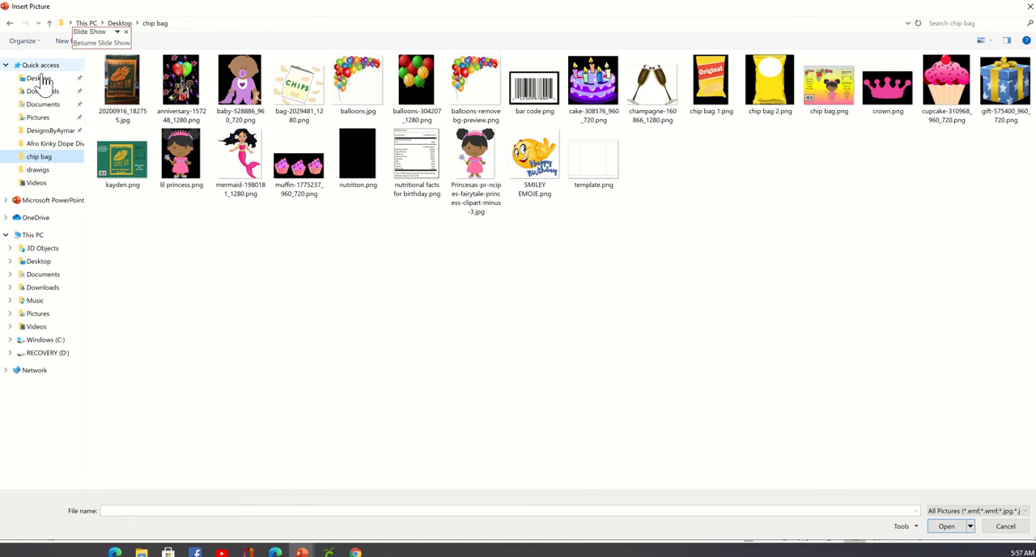
pyautogui.click(554, 102)
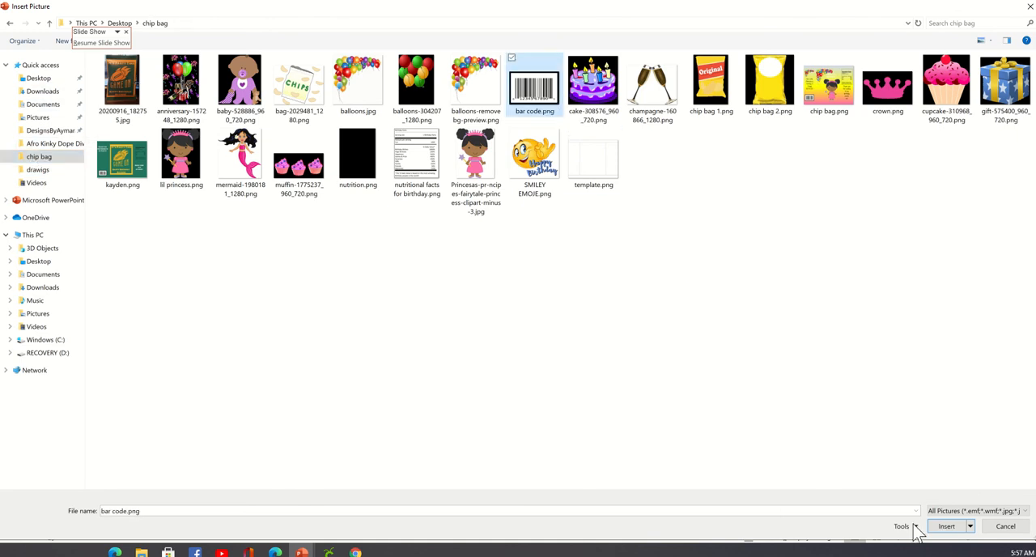
pyautogui.click(946, 528)
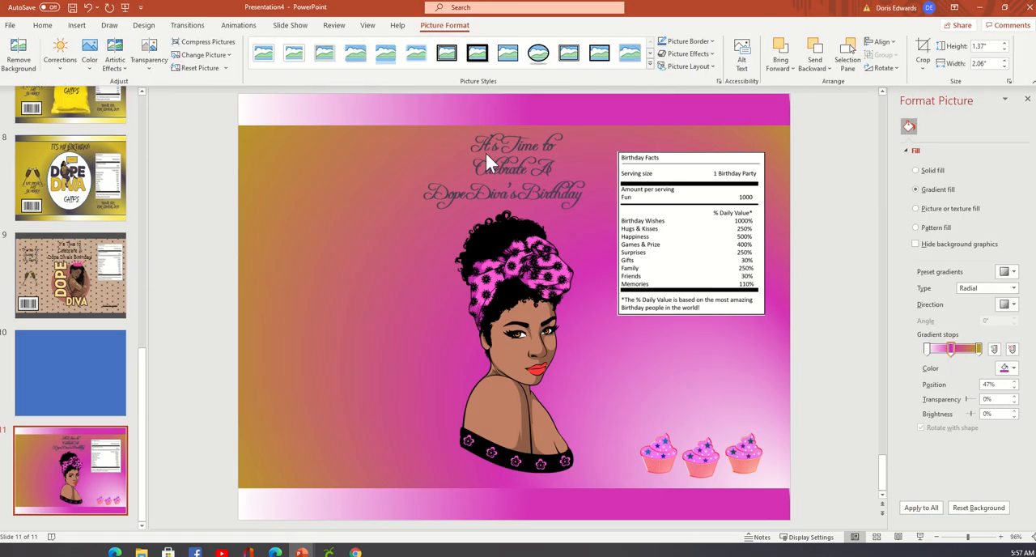
pyautogui.moveTo(479, 321); pyautogui.dragTo(279, 460)
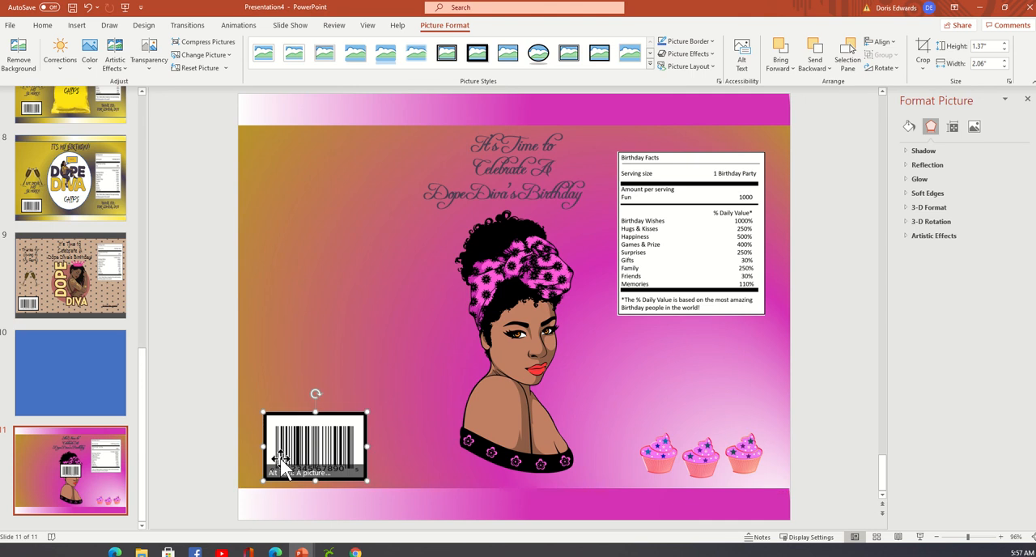
pyautogui.click(815, 286)
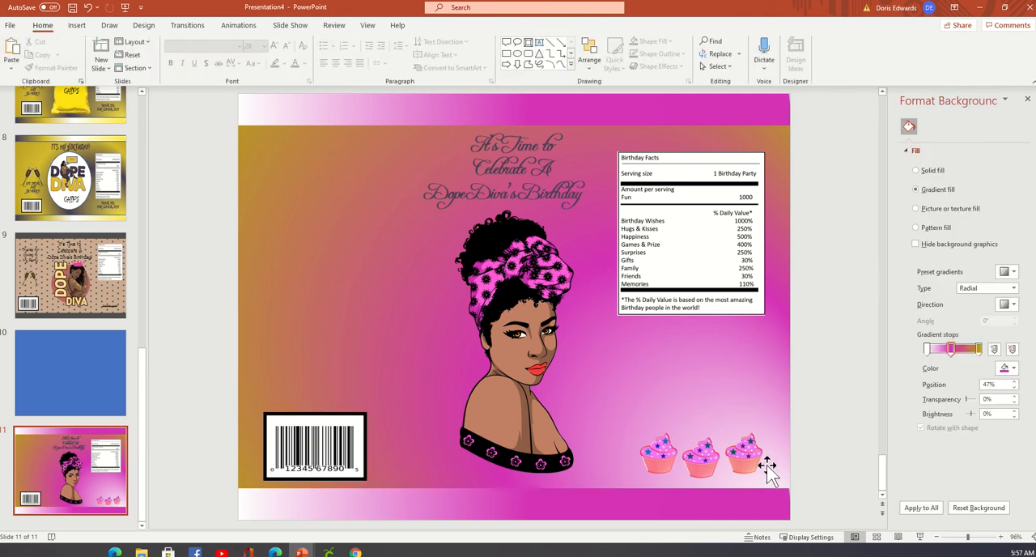
# Move the Birthday Facts picture slightly right so it lines up centred above the cupcakes.
pyautogui.click(677, 276)
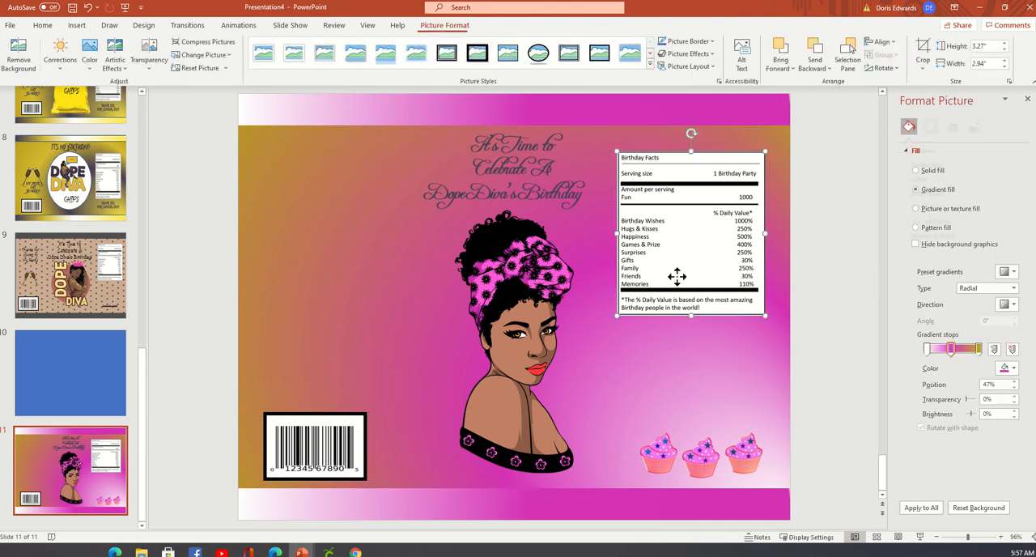
pyautogui.moveTo(677, 276); pyautogui.dragTo(685, 276)
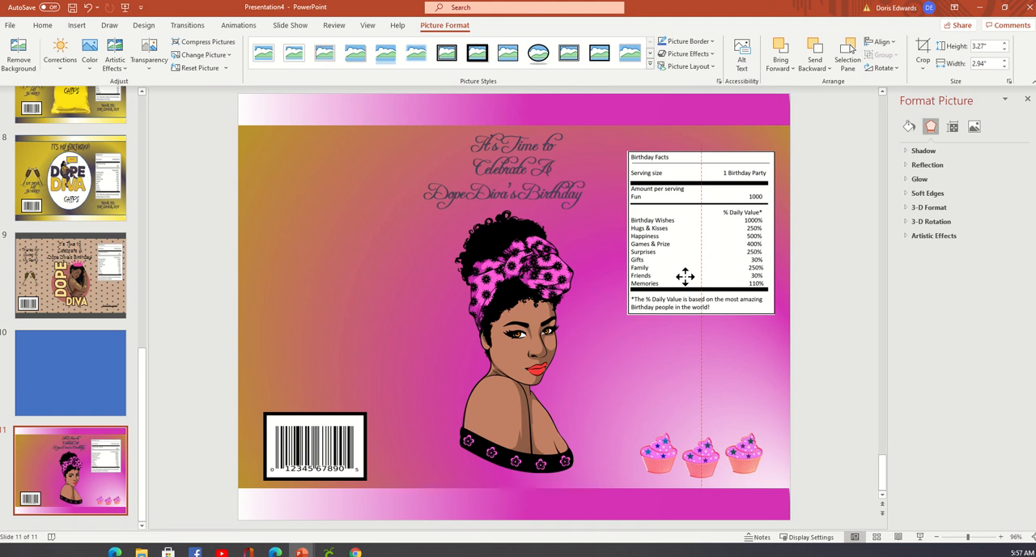
pyautogui.click(814, 300)
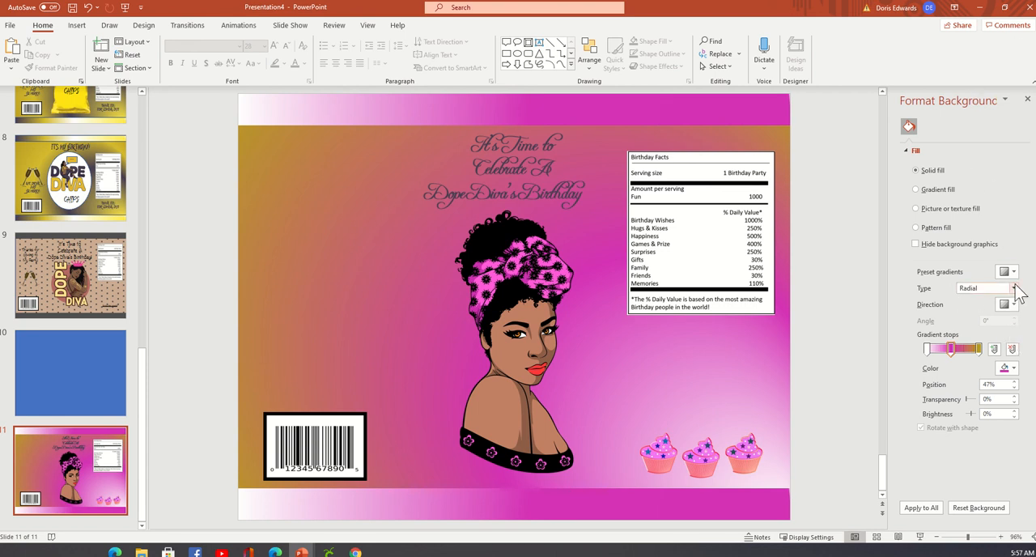
# Try the Linear, Radial and Rectangular gradient types on the slide background.
pyautogui.click(1014, 289)
pyautogui.click(1009, 301)
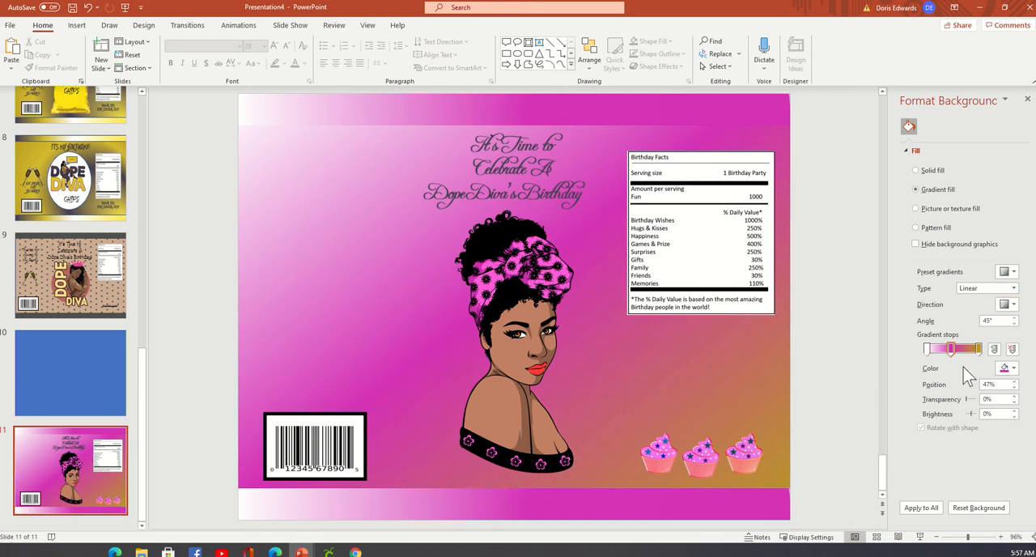
pyautogui.click(1014, 288)
pyautogui.click(1004, 310)
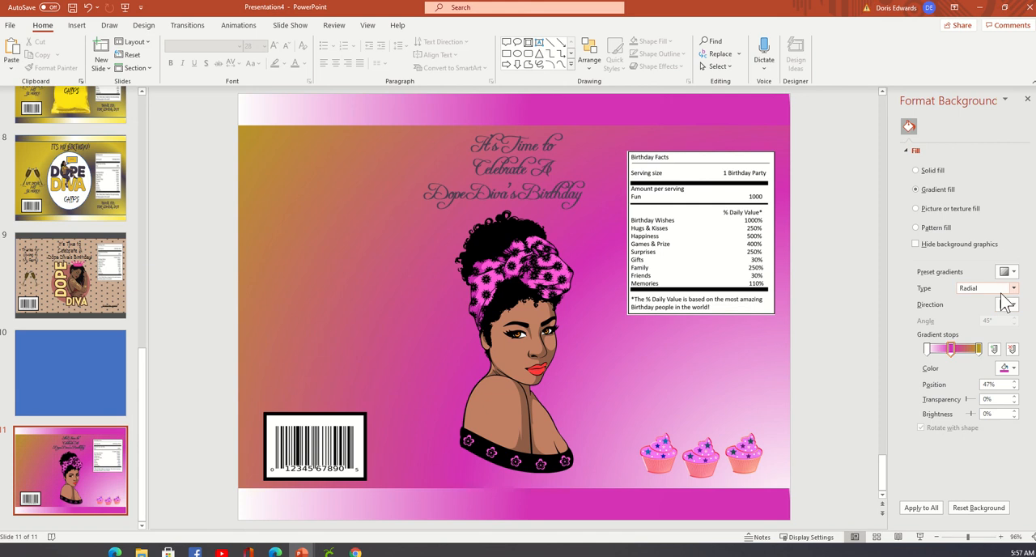
pyautogui.click(1013, 288)
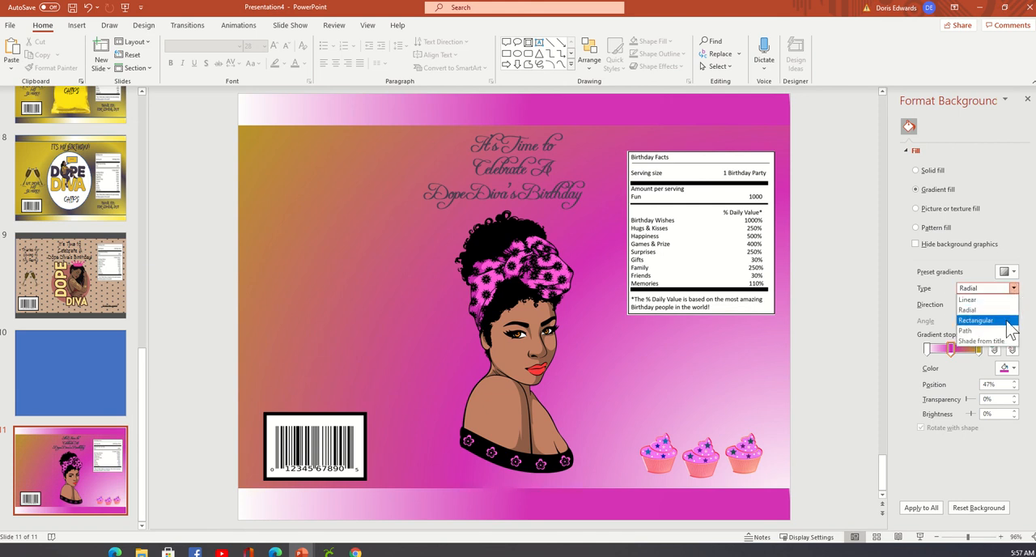
pyautogui.click(1009, 322)
# Set the slide background's gradient type to Path.
pyautogui.click(1013, 289)
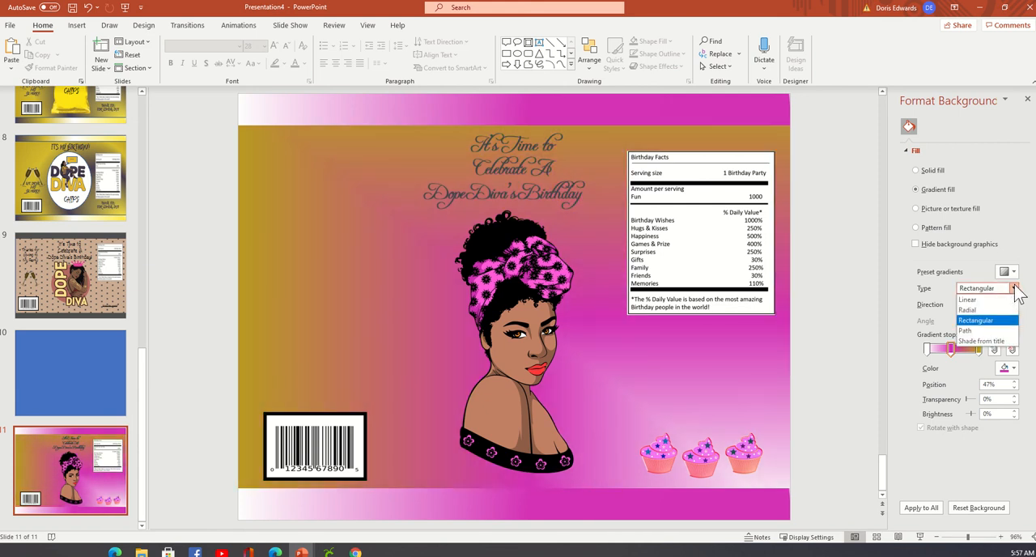
pyautogui.click(1007, 330)
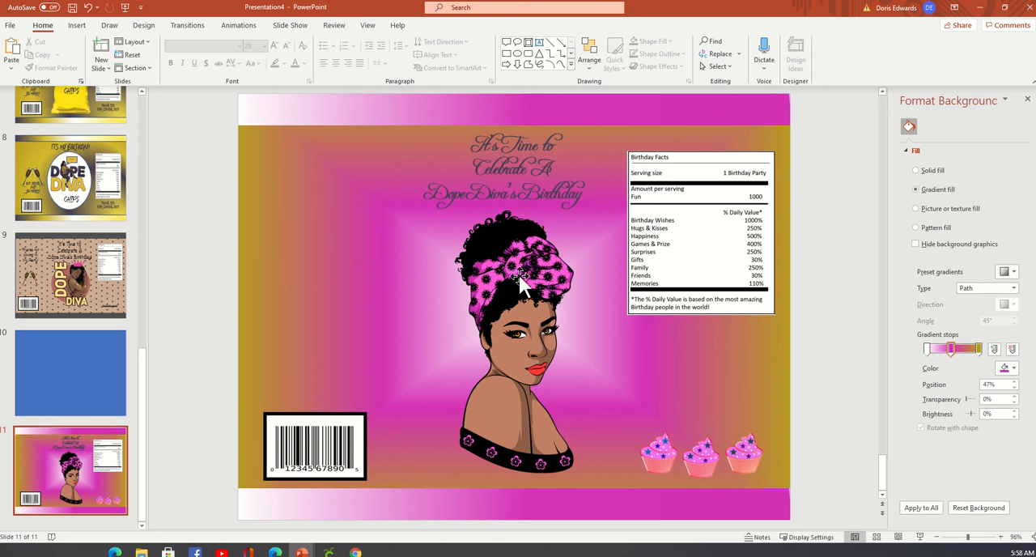
# Set the slide background's gradient type to Linear with the downward 90° direction.
pyautogui.click(1014, 289)
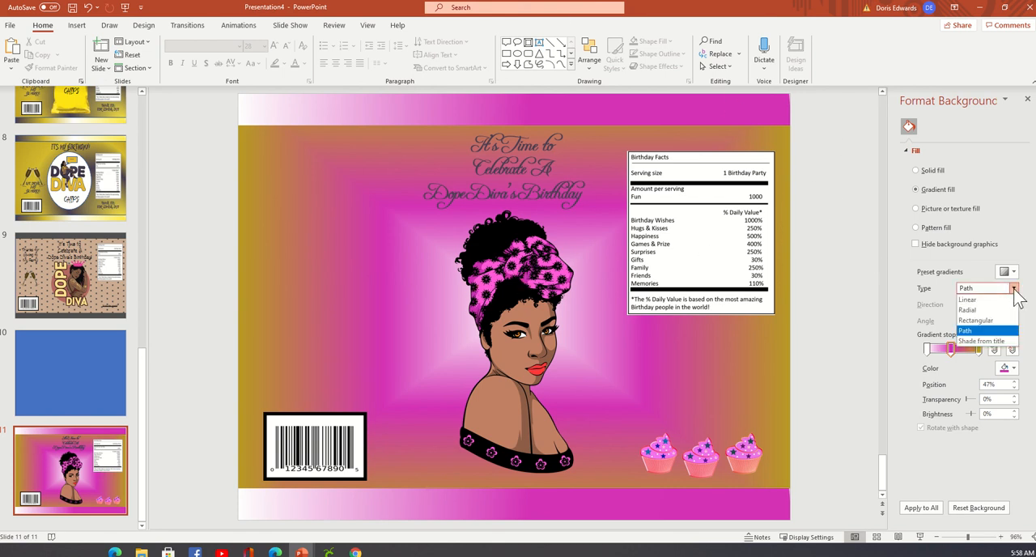
pyautogui.click(989, 300)
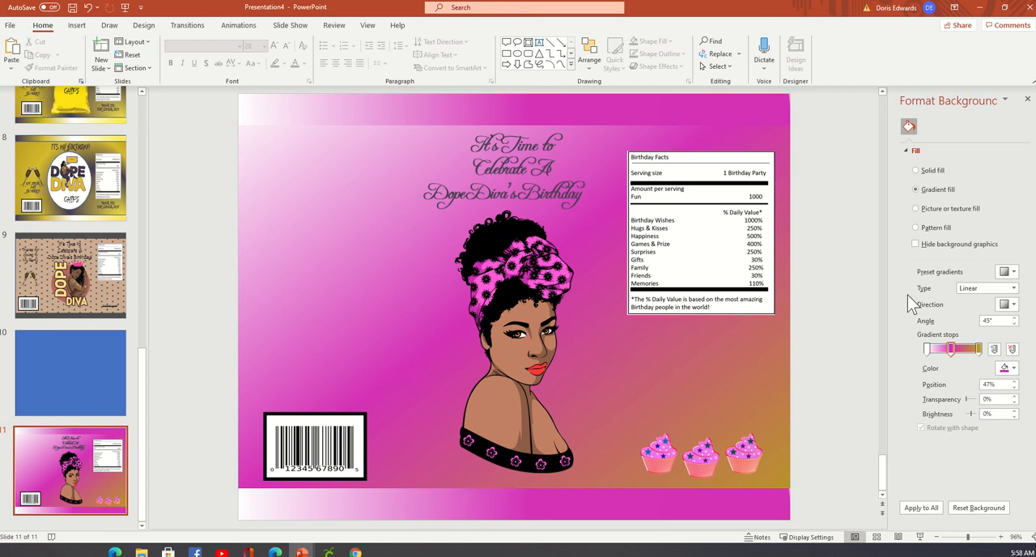
pyautogui.click(1014, 306)
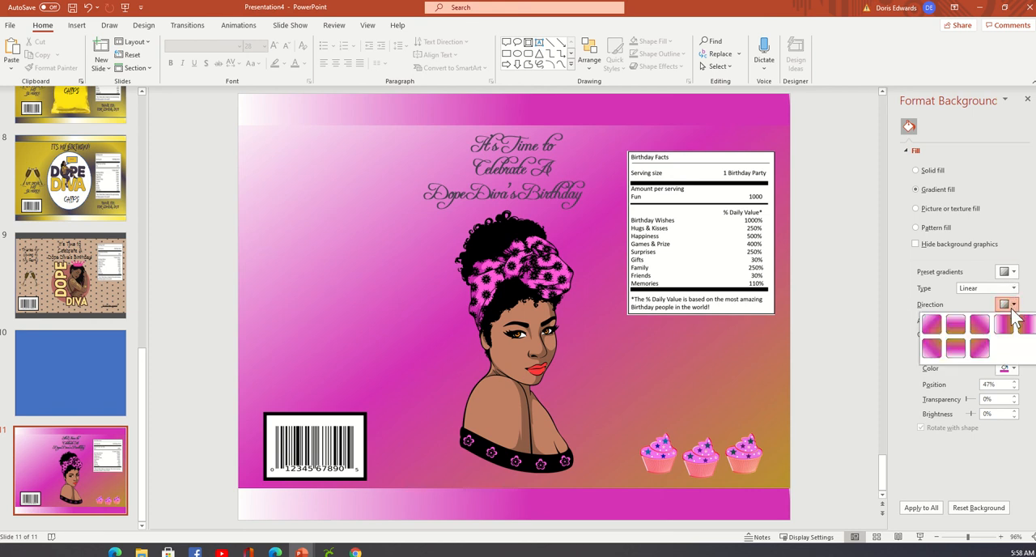
pyautogui.click(960, 341)
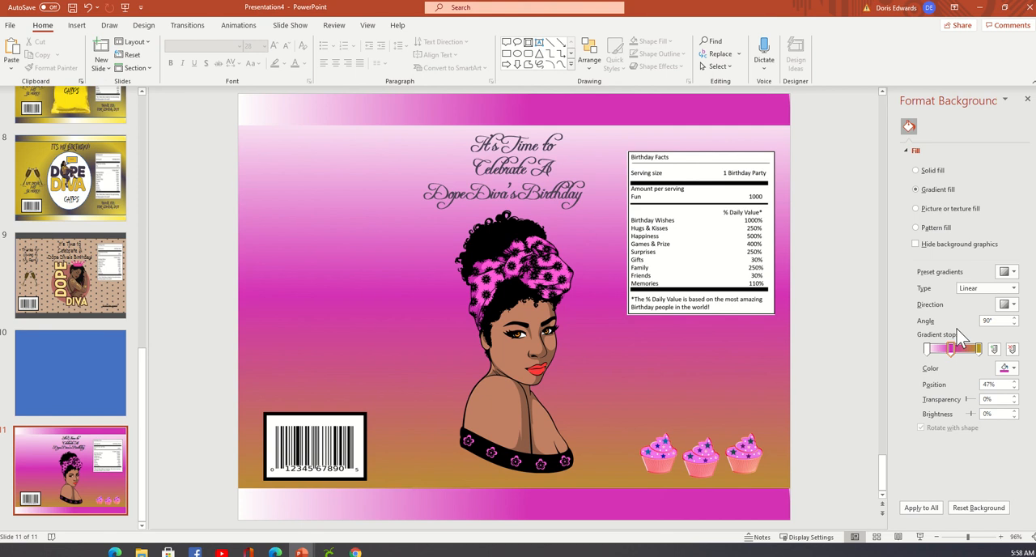
# Try the left-to-right 0° direction on the background's linear gradient and return it to 90°.
pyautogui.click(1013, 304)
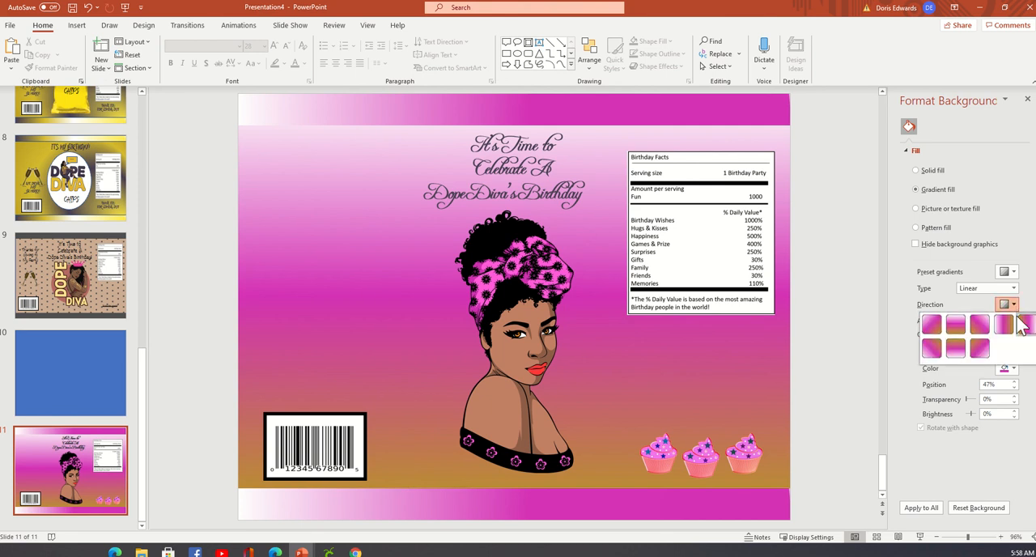
pyautogui.click(1004, 324)
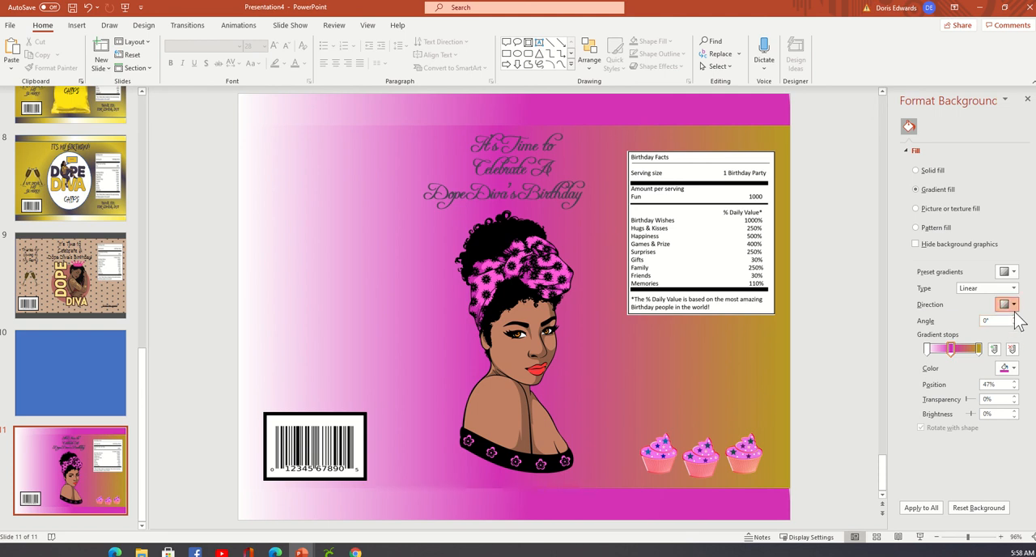
pyautogui.click(1013, 305)
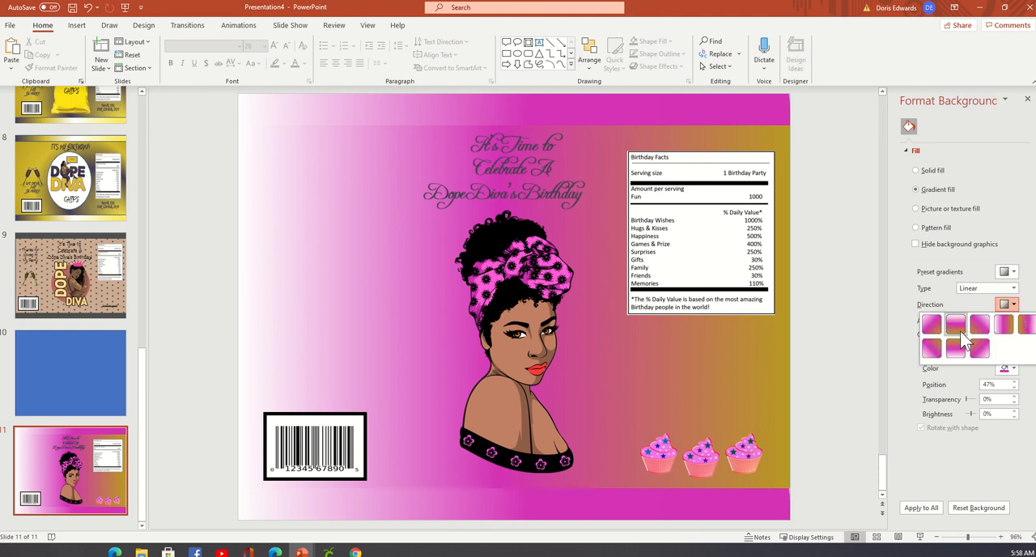
pyautogui.click(958, 332)
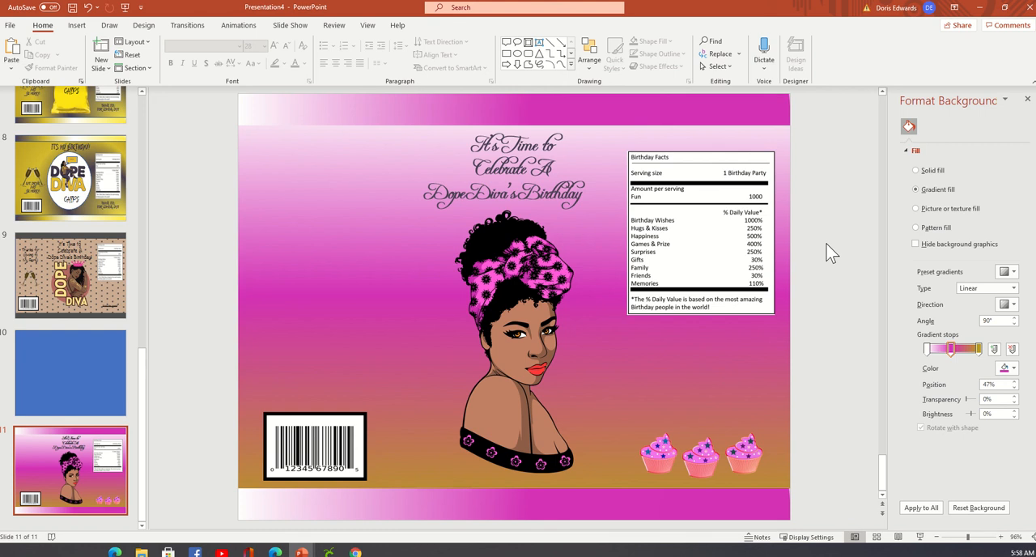
# Replace "A Dope Diva's Birthday" in the heading with the celebrant's first name in possessive form, placed after "Celebrate".
pyautogui.click(457, 192)
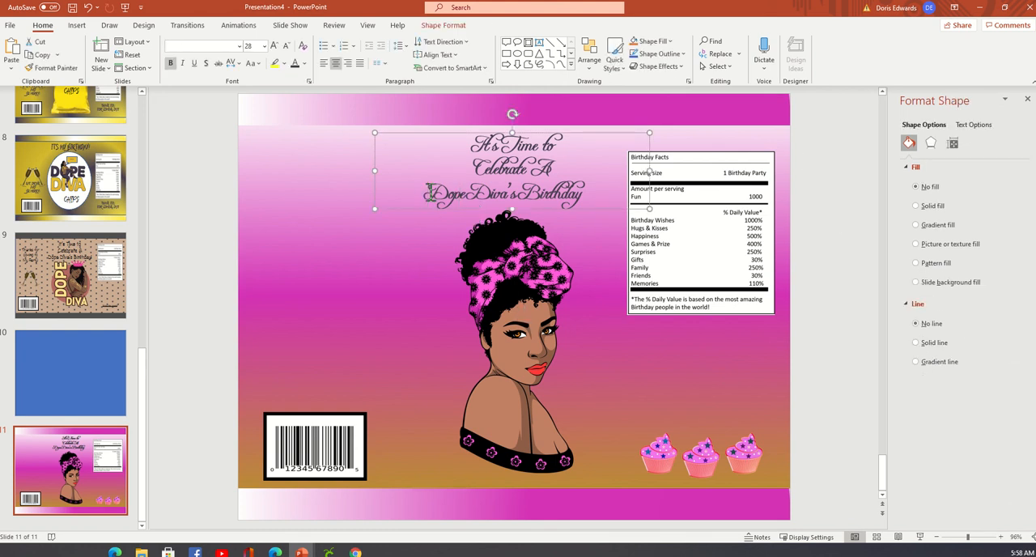
pyautogui.moveTo(431, 192); pyautogui.dragTo(525, 194)
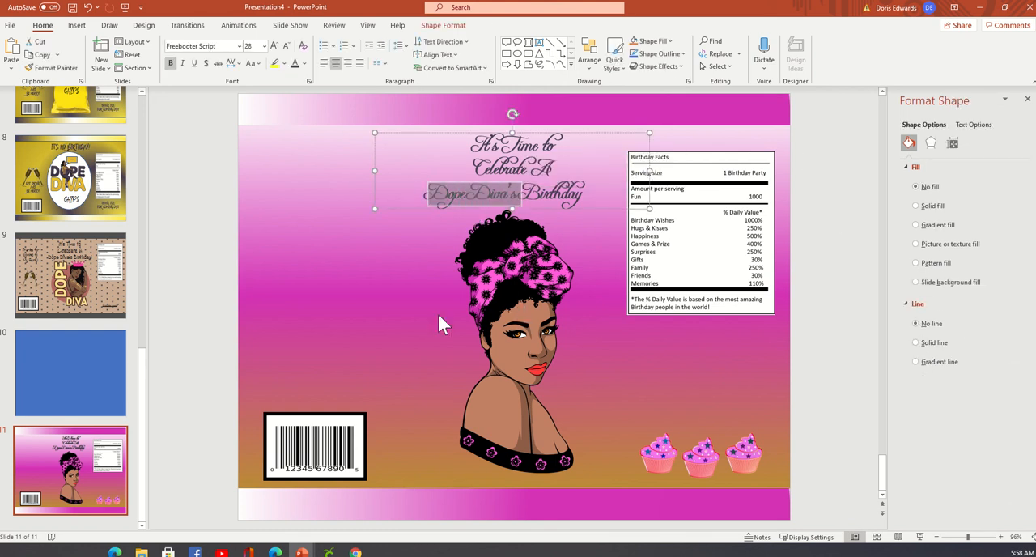
pyautogui.click(546, 169)
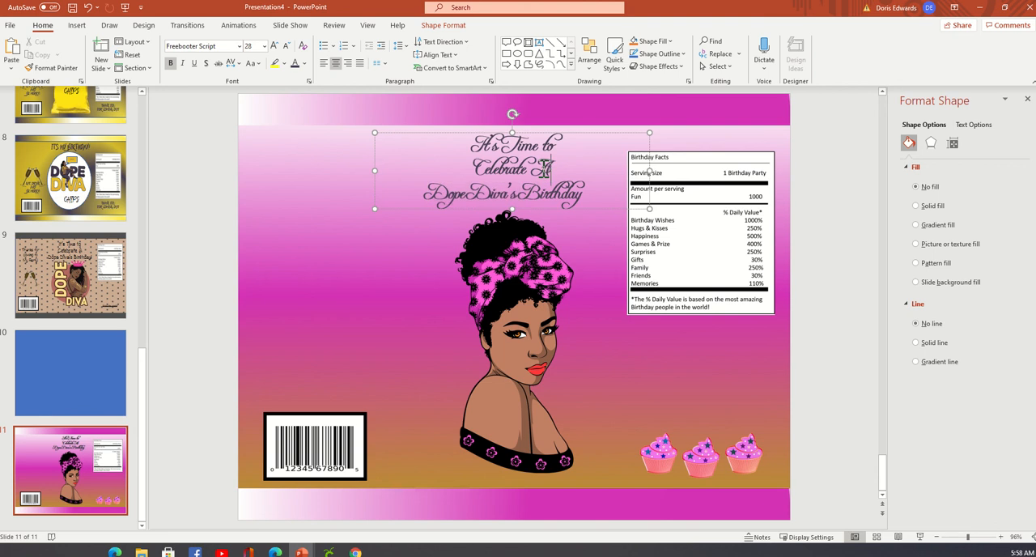
pyautogui.moveTo(547, 176); pyautogui.dragTo(557, 180)
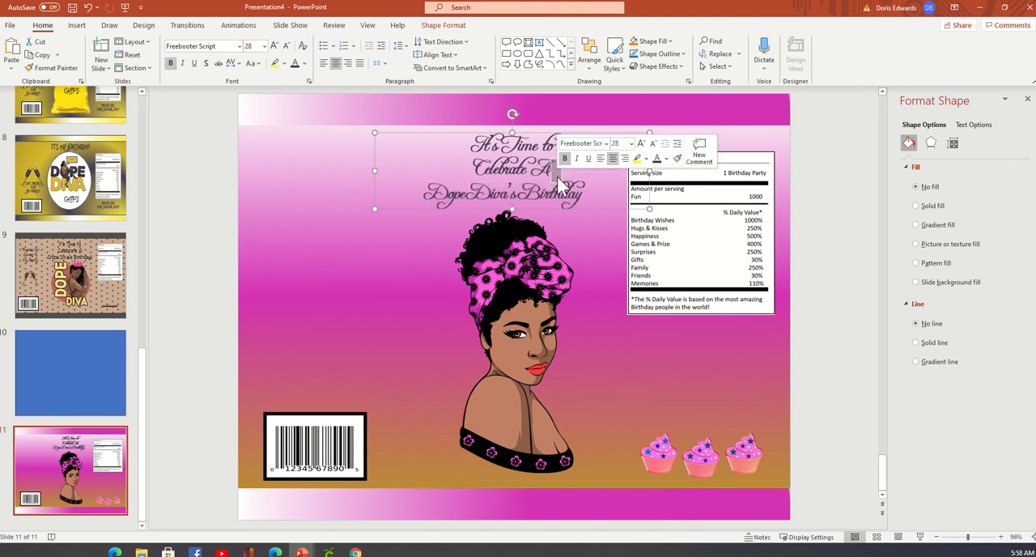
pyautogui.click(564, 185)
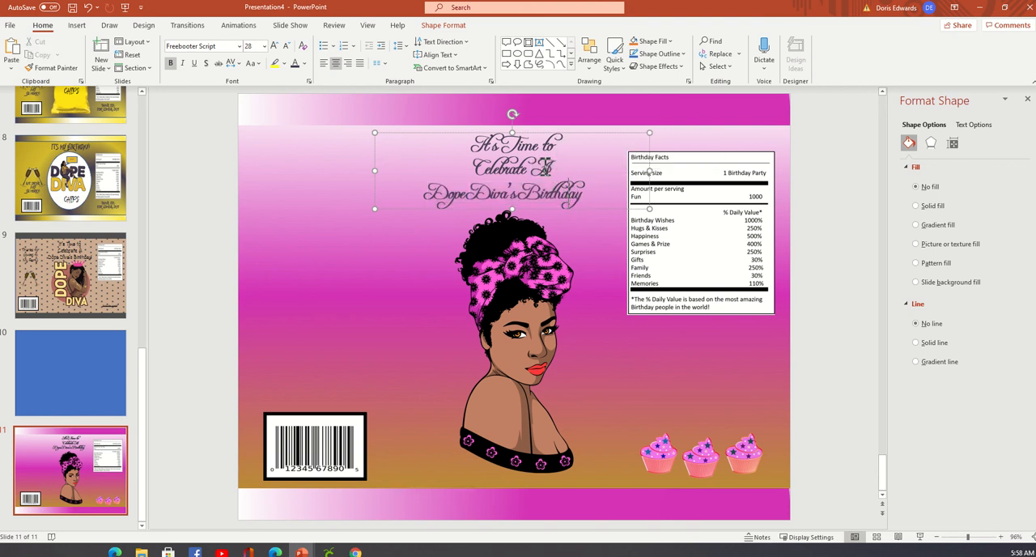
pyautogui.moveTo(548, 168); pyautogui.dragTo(588, 202)
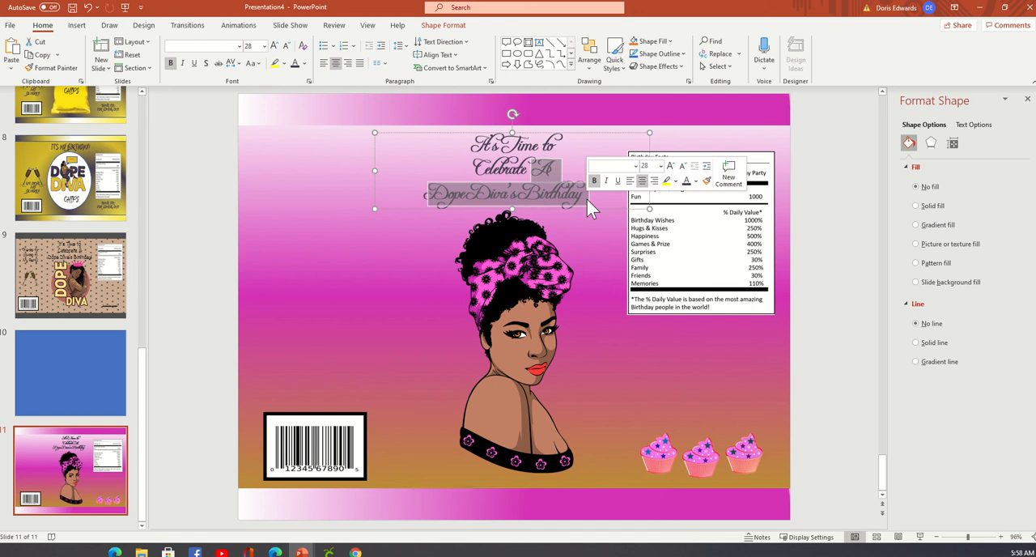
pyautogui.write('S')
pyautogui.press('BackSpace')
pyautogui.write('D')
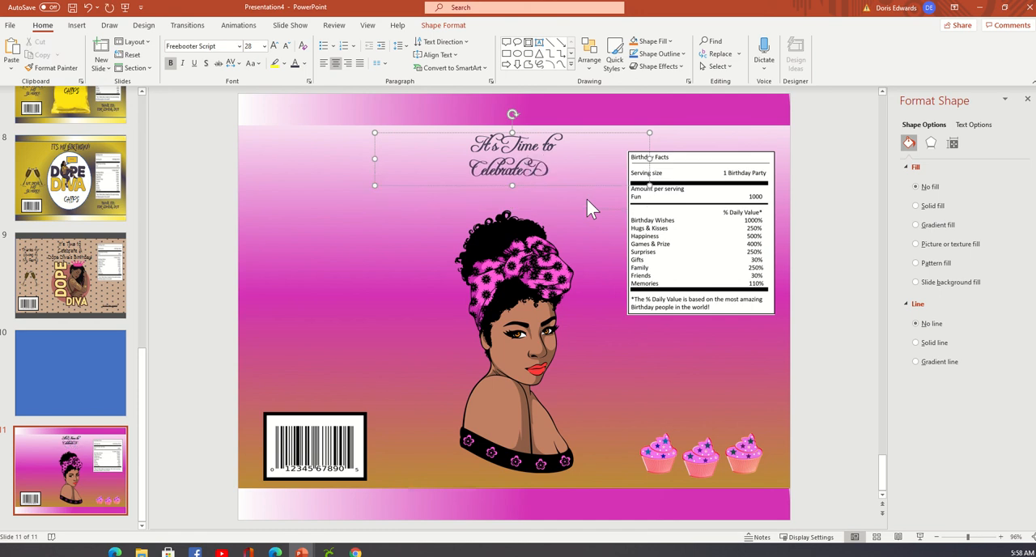
pyautogui.write('oris')
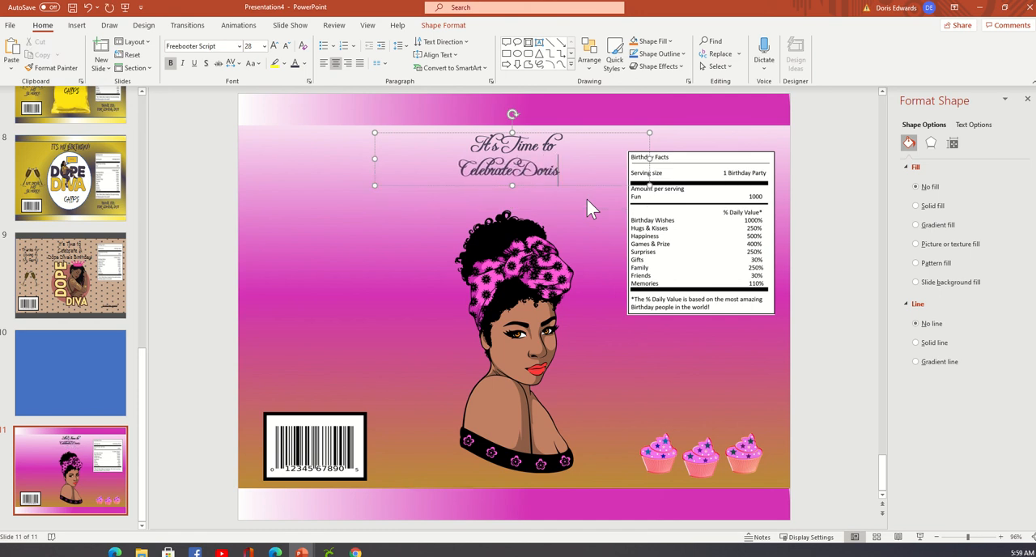
pyautogui.write("'")
# Add "Birthday" as the third line of the heading and leave the text box.
pyautogui.press('Return')
pyautogui.write('B')
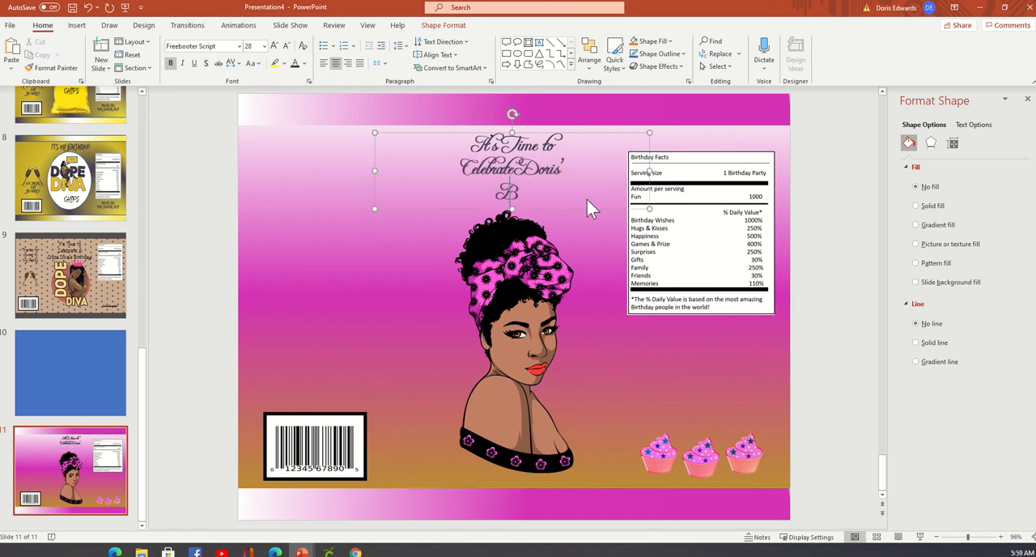
pyautogui.write('irthday')
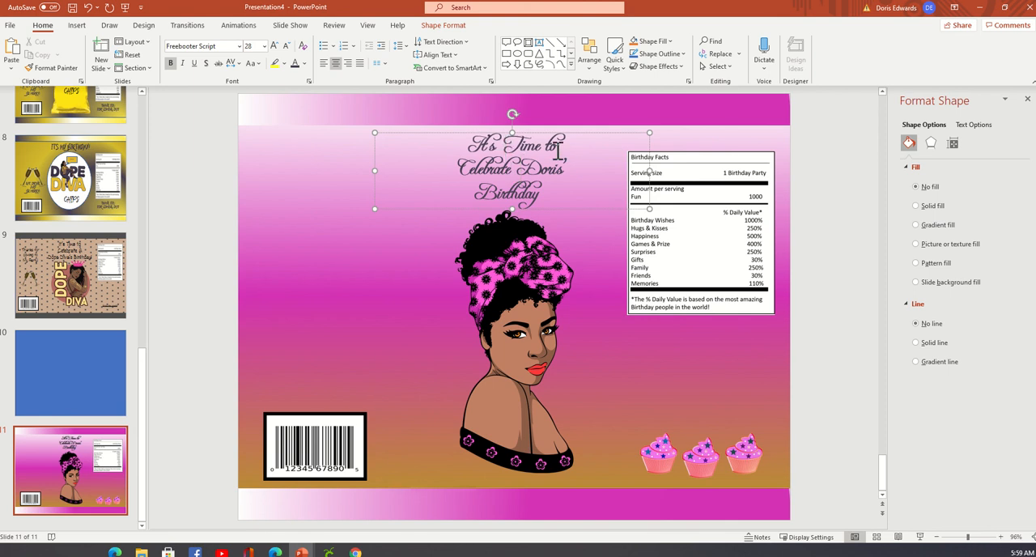
pyautogui.click(804, 315)
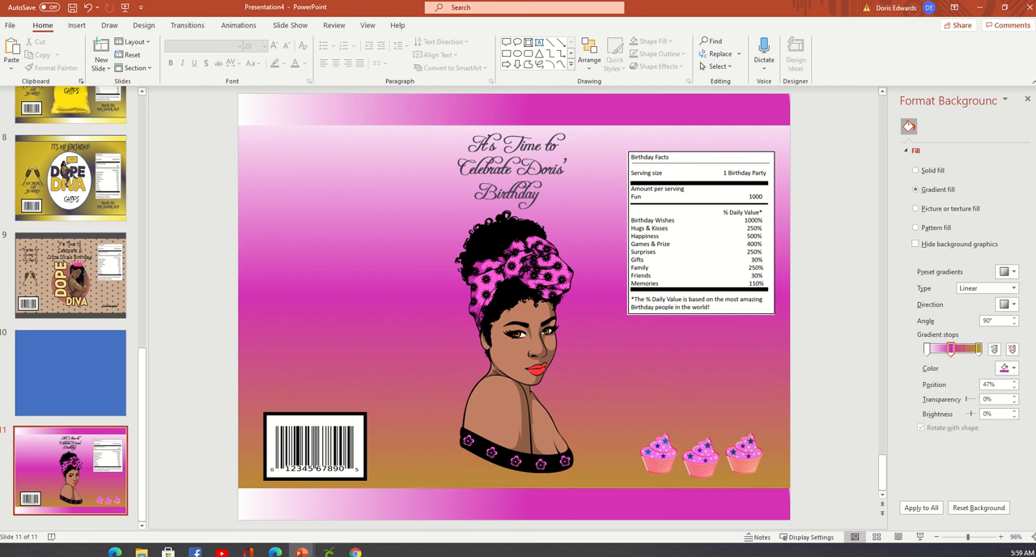
# Switch to Chrome, open Pixabay and search for "birthday" limited to vector graphics.
pyautogui.click(356, 553)
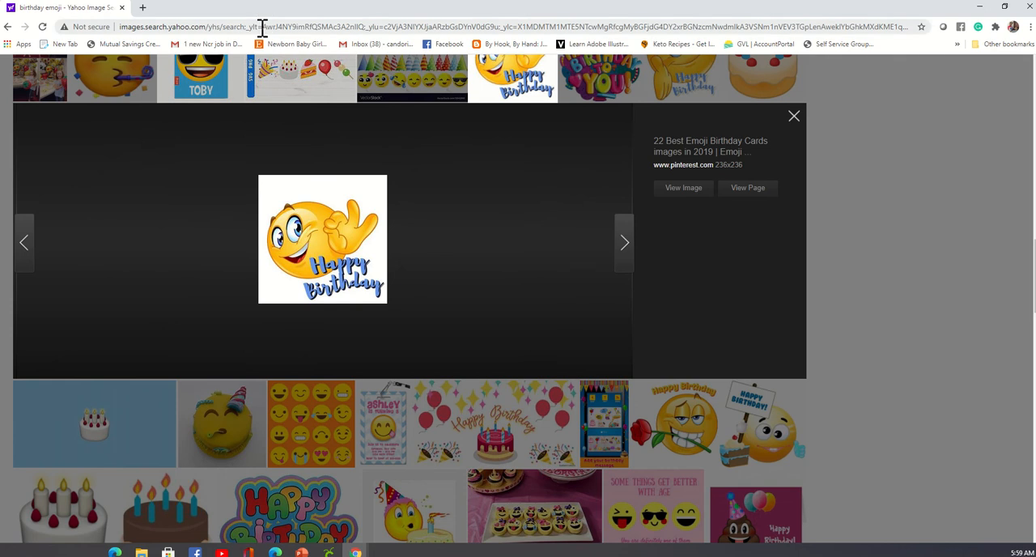
pyautogui.click(261, 28)
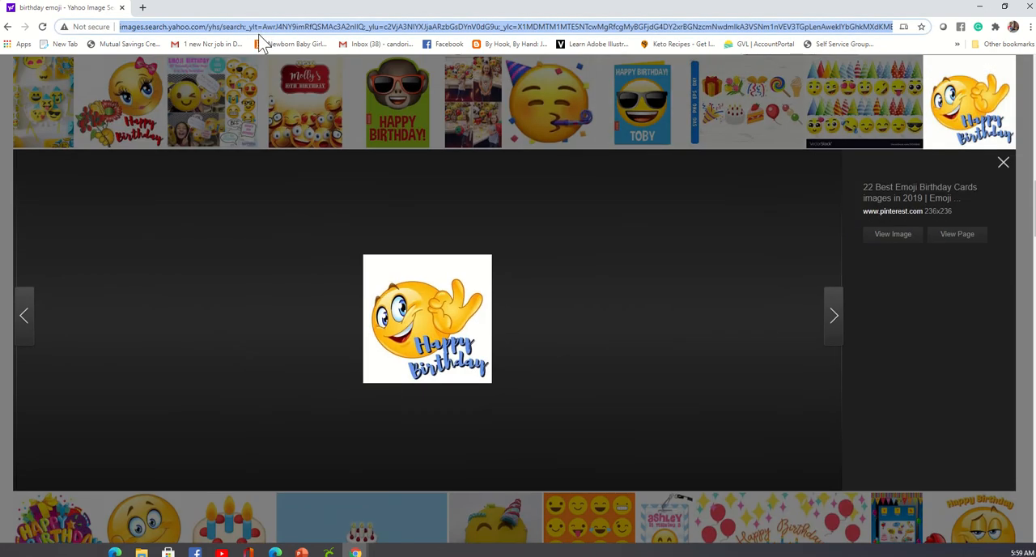
pyautogui.write('pixabay.com/photos/search/clouds/')
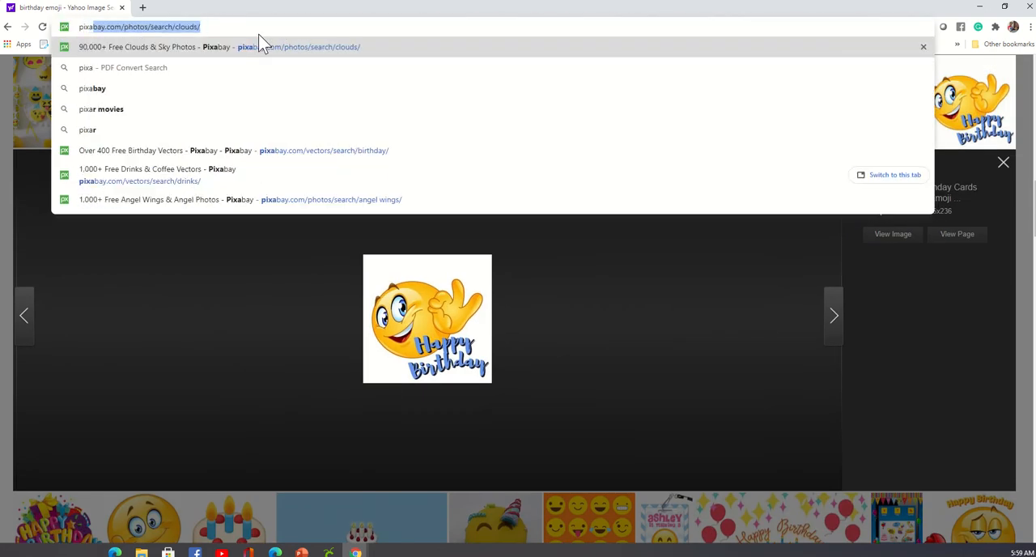
pyautogui.press('Return')
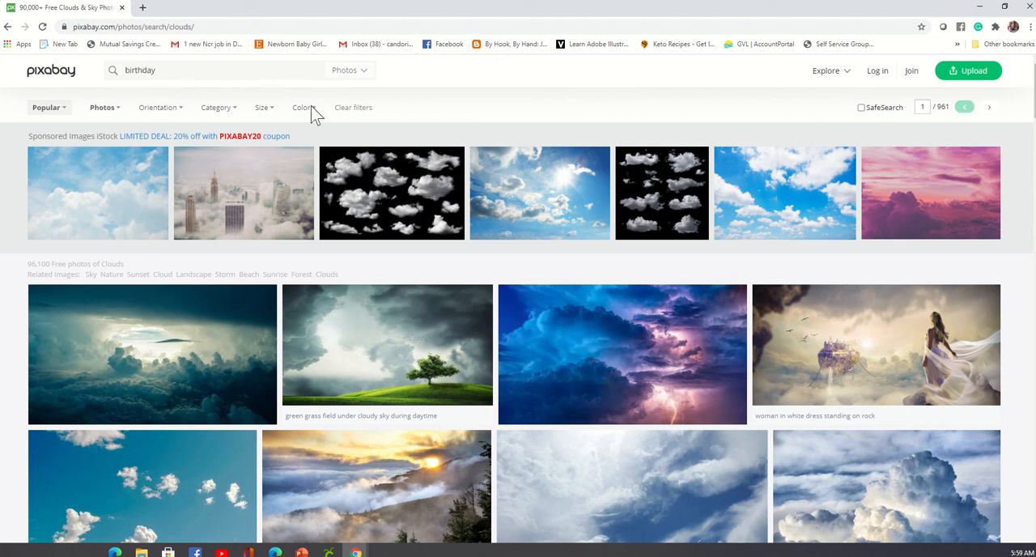
pyautogui.click(365, 71)
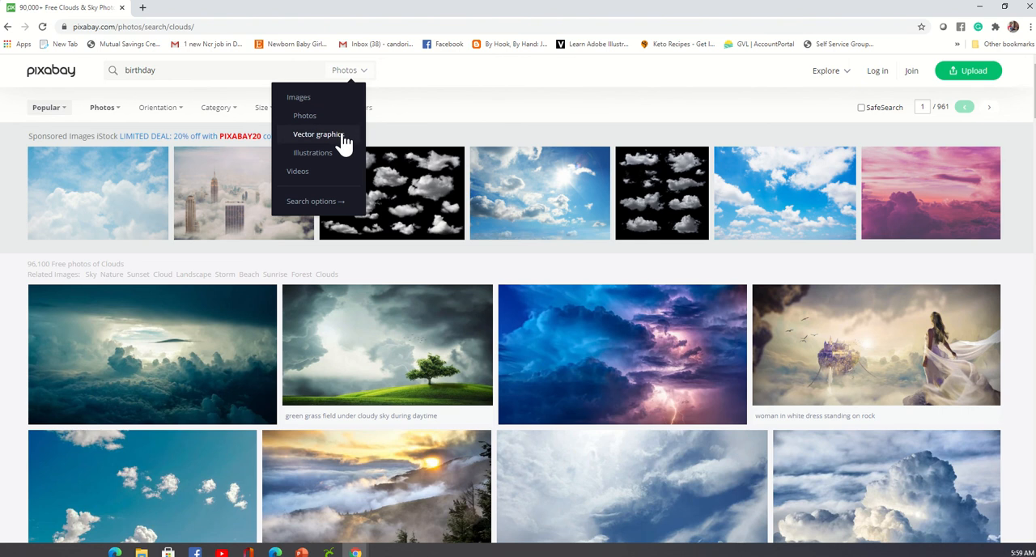
pyautogui.click(340, 136)
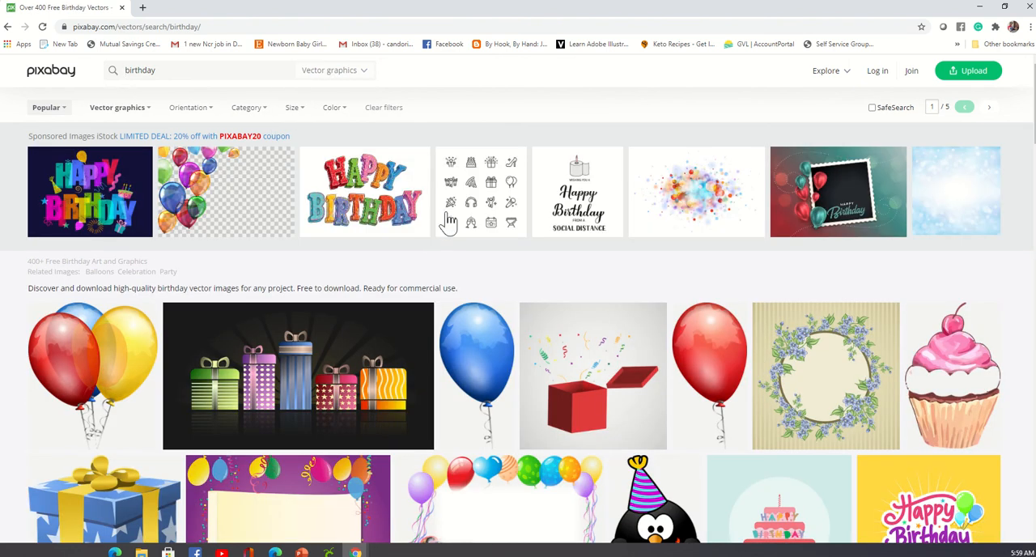
# Browse the Pixabay birthday vector graphics for cakes, balloons, cupcakes and other artwork suited to chip bags.
pyautogui.scroll(-3, 446, 224)
pyautogui.scroll(-5, 451, 225)
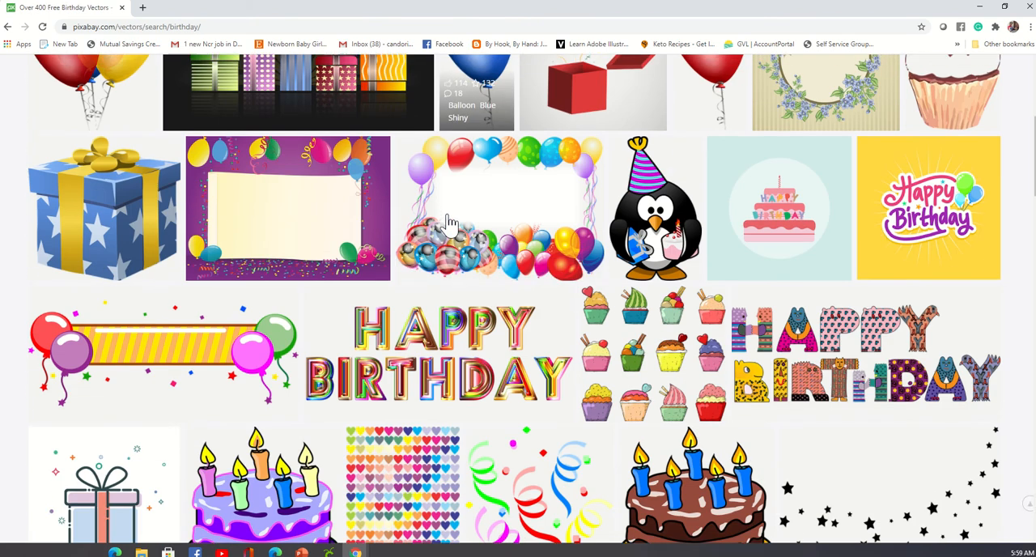
pyautogui.scroll(-7, 451, 229)
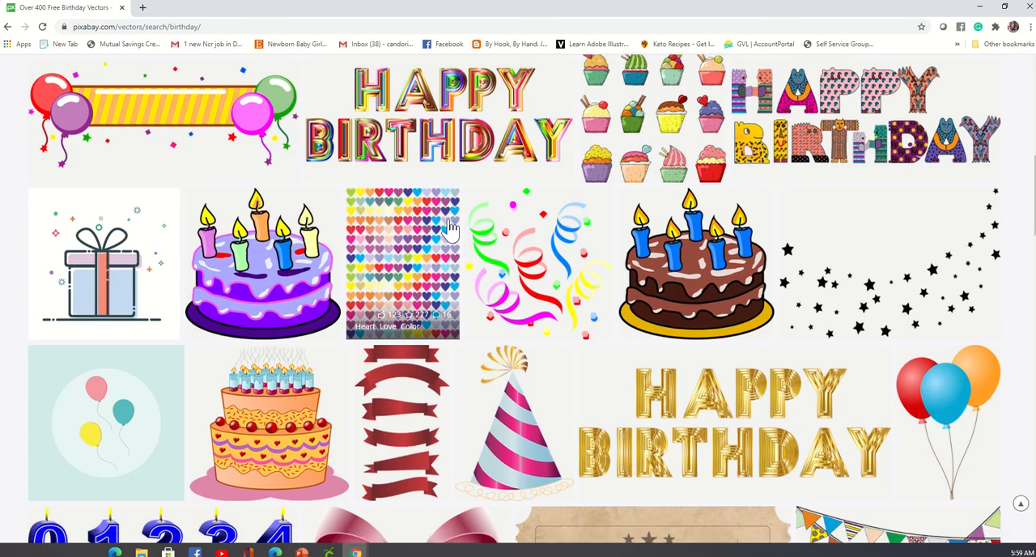
pyautogui.scroll(-8, 450, 230)
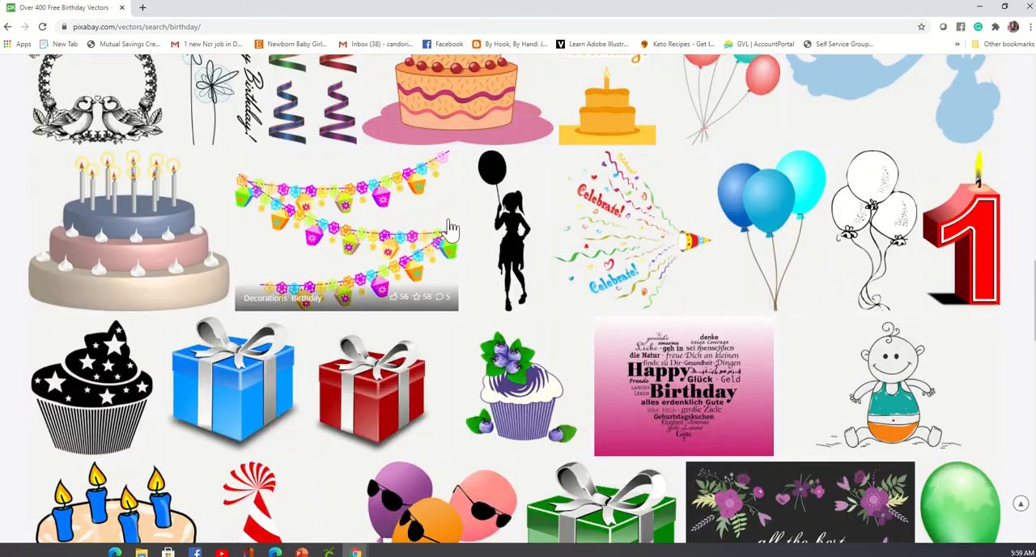
pyautogui.scroll(18, 452, 229)
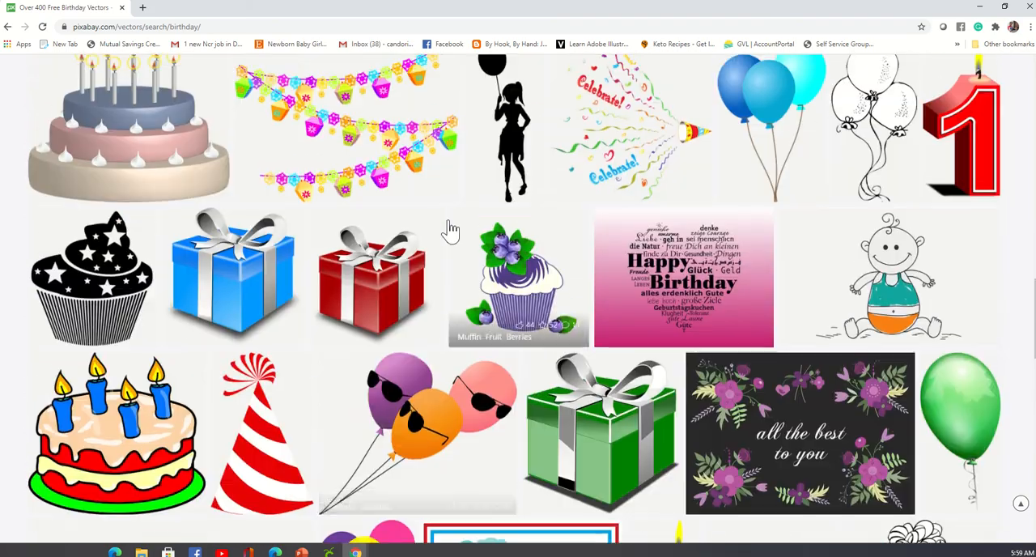
pyautogui.scroll(-4, 561, 298)
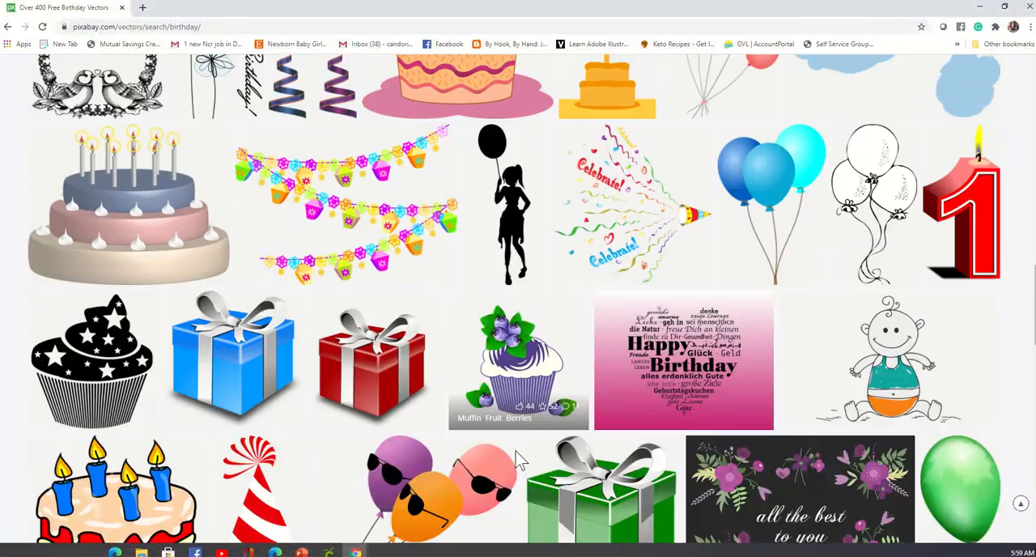
pyautogui.scroll(20, 403, 272)
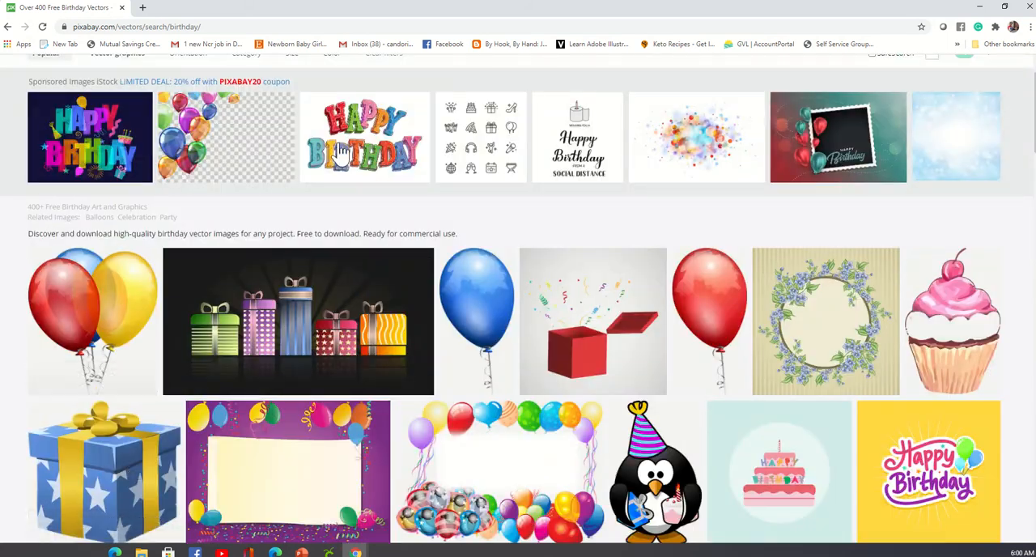
pyautogui.scroll(-7, 961, 332)
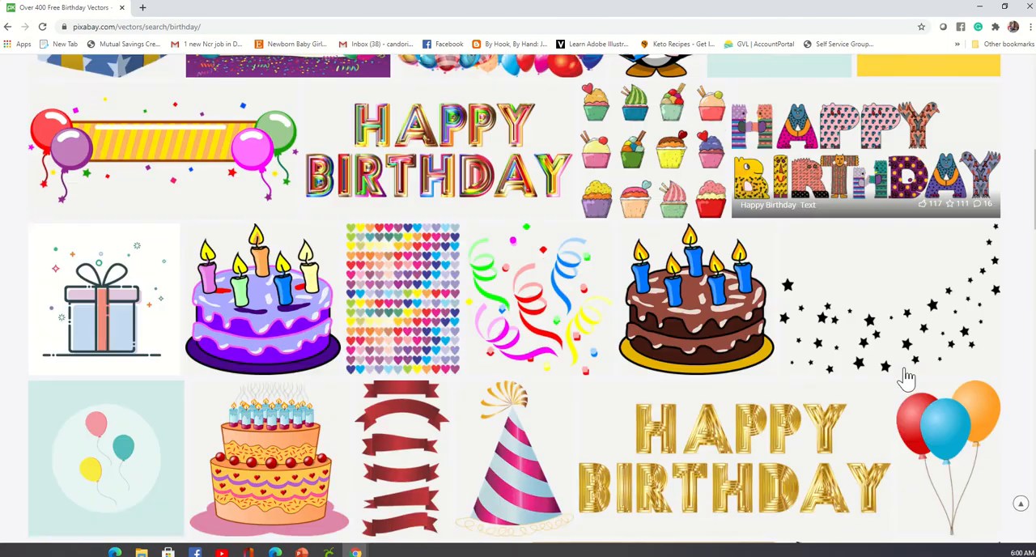
pyautogui.scroll(-8, 907, 378)
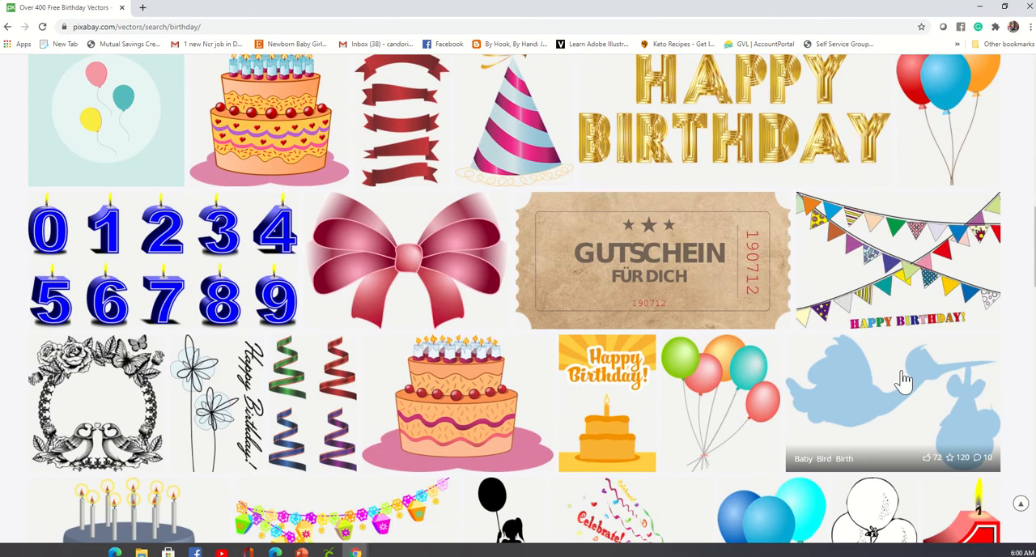
pyautogui.scroll(-3, 905, 391)
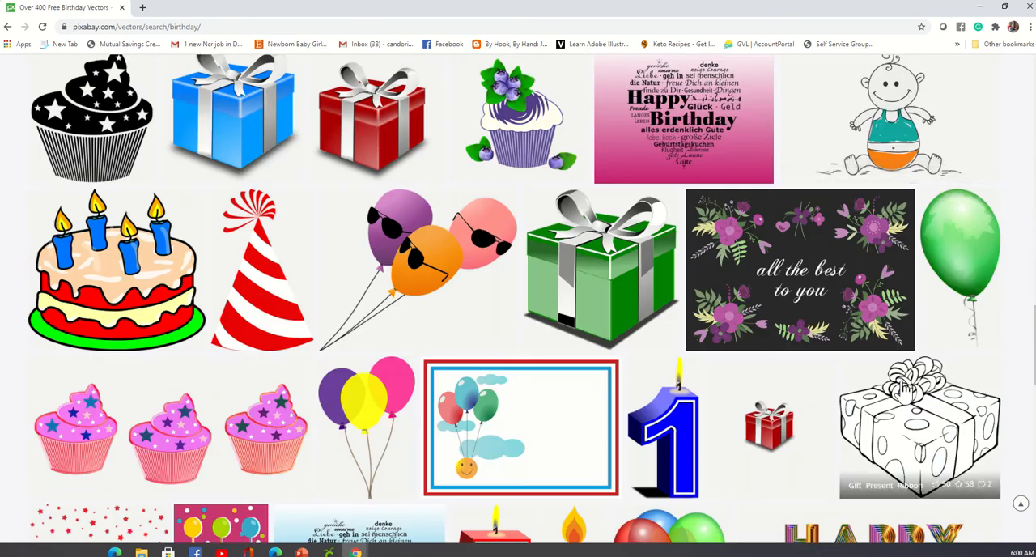
pyautogui.scroll(10, 906, 389)
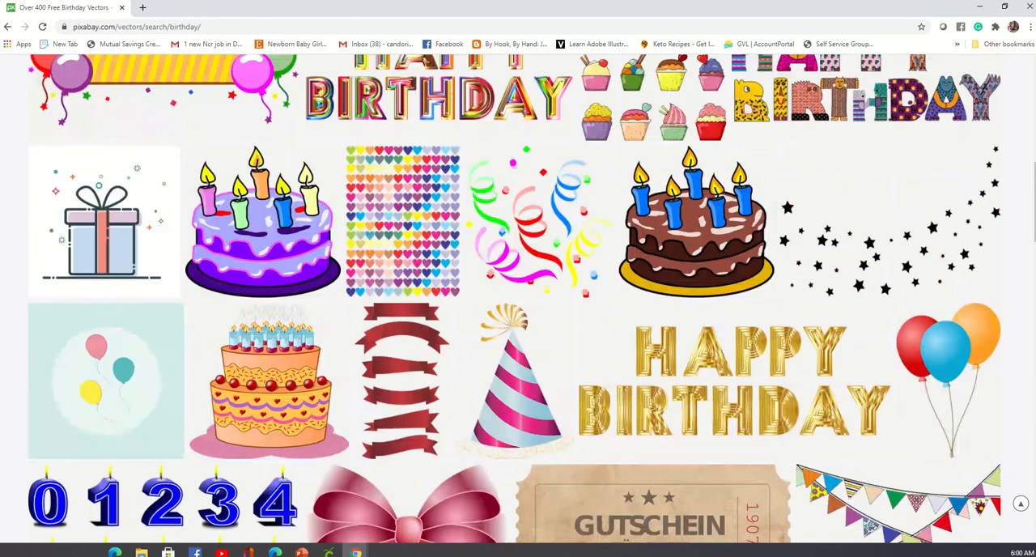
# Open the multicoloured metallic "Happy Birthday" lettering from the Pixabay birthday vector results.
pyautogui.scroll(10, 360, 97)
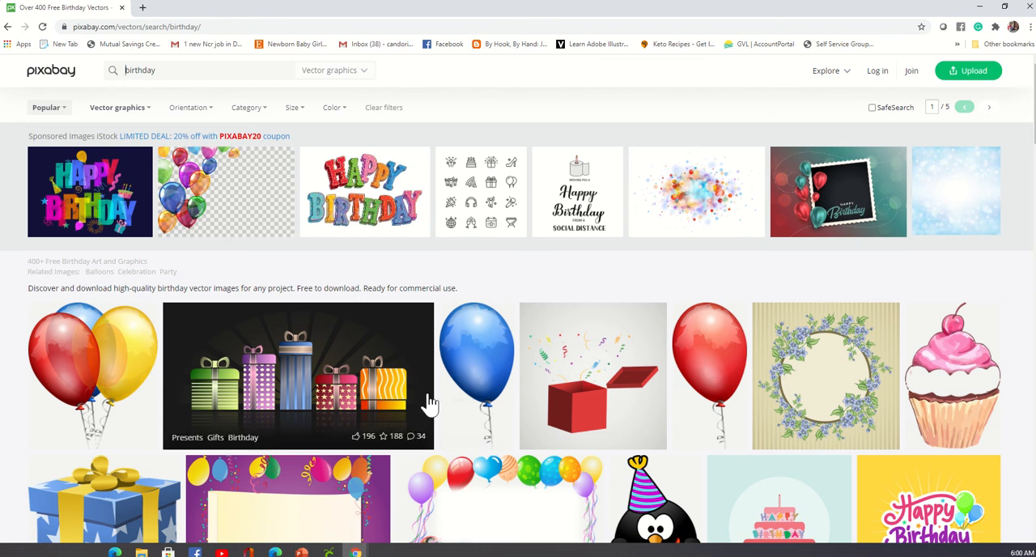
pyautogui.scroll(-3, 834, 368)
pyautogui.scroll(-2, 834, 368)
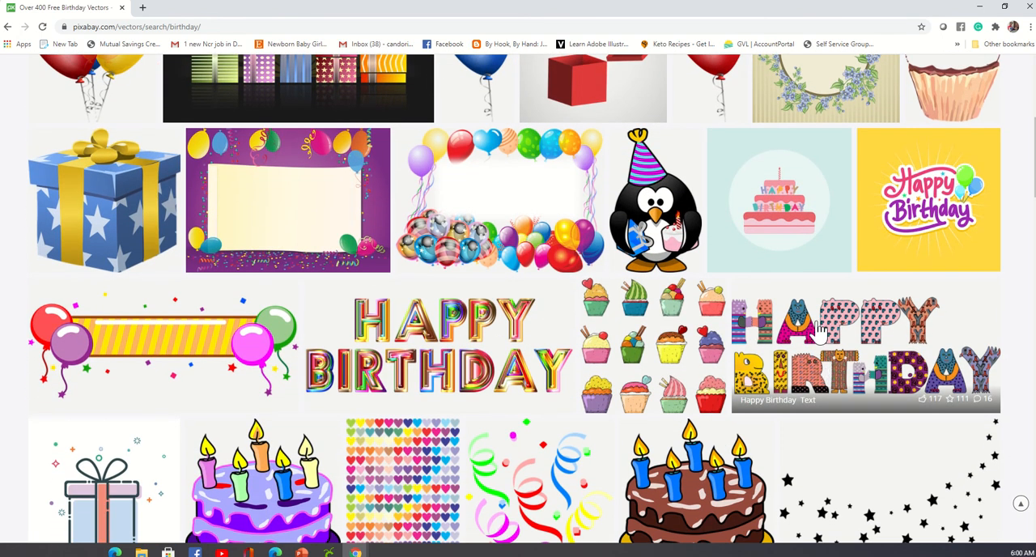
pyautogui.scroll(-2, 502, 194)
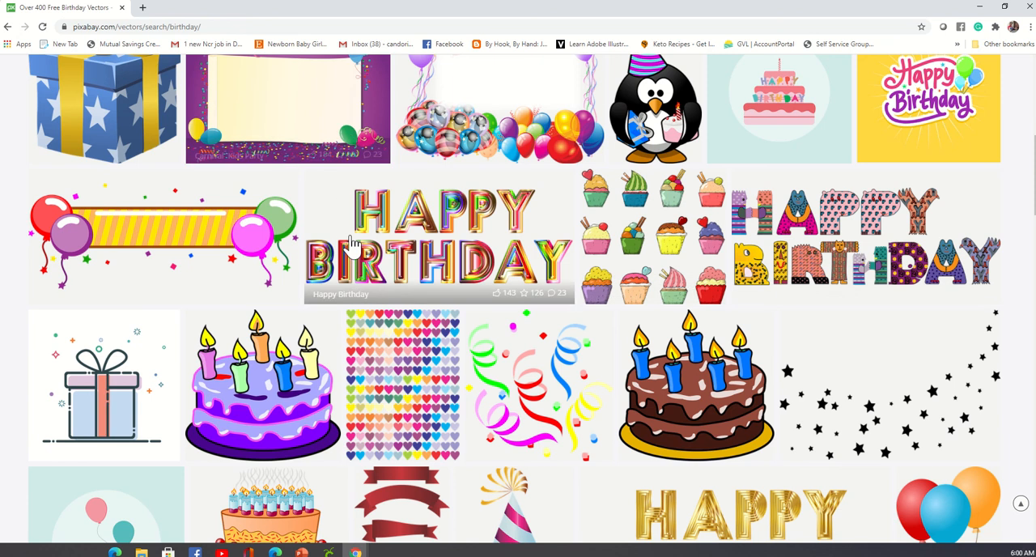
pyautogui.click(435, 223)
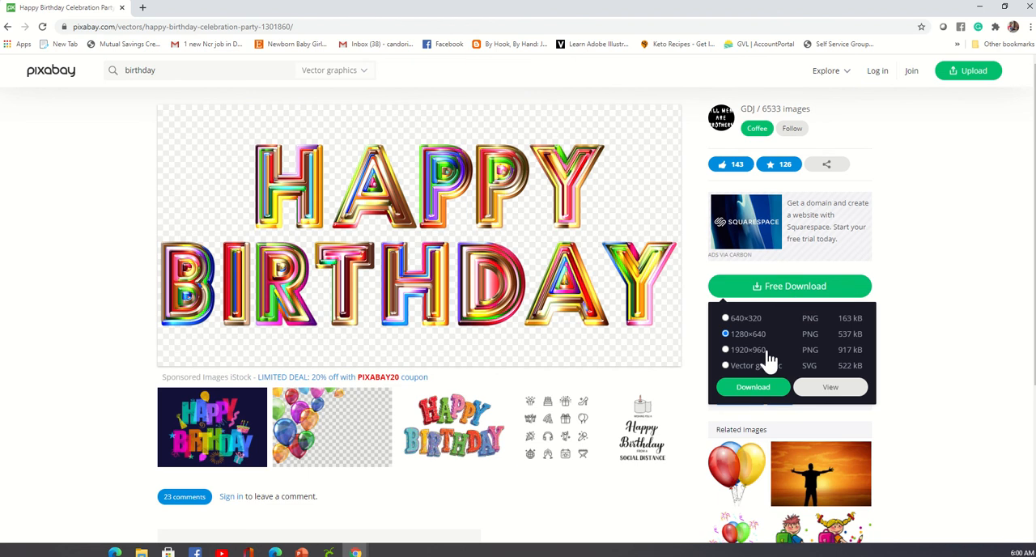
# Download the lettering as a 1280×640 PNG, completing the captcha, and open the downloaded file.
pyautogui.click(756, 389)
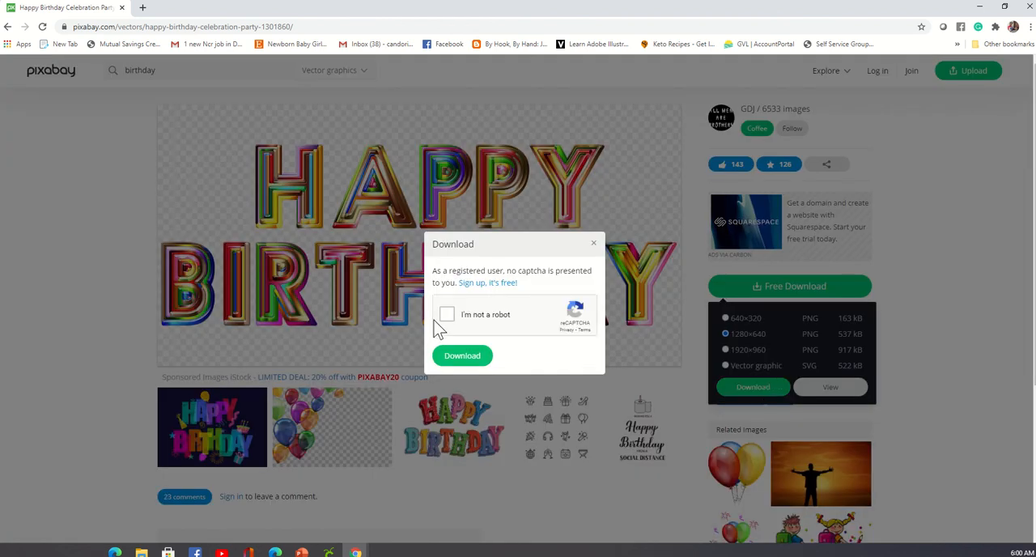
pyautogui.click(447, 315)
pyautogui.click(462, 356)
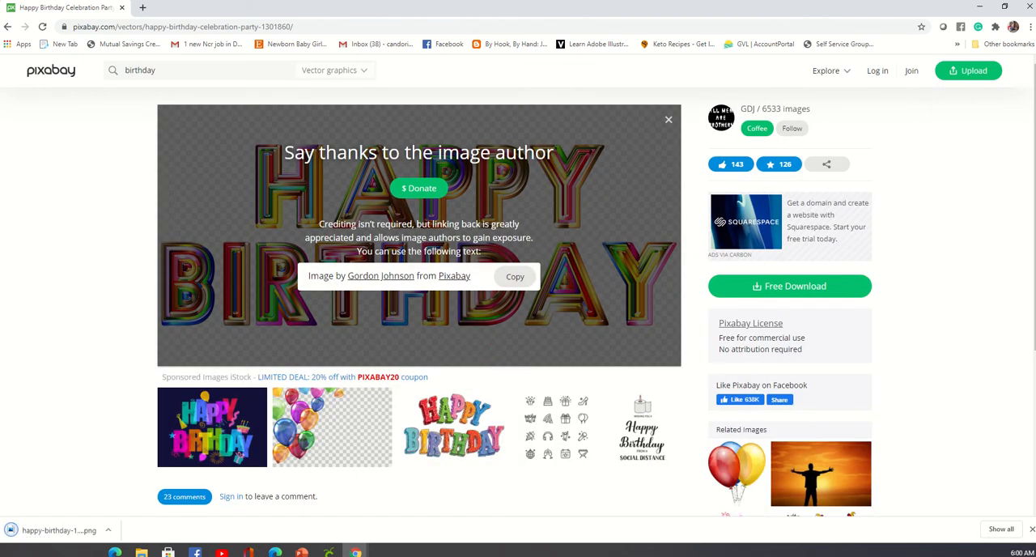
pyautogui.click(45, 536)
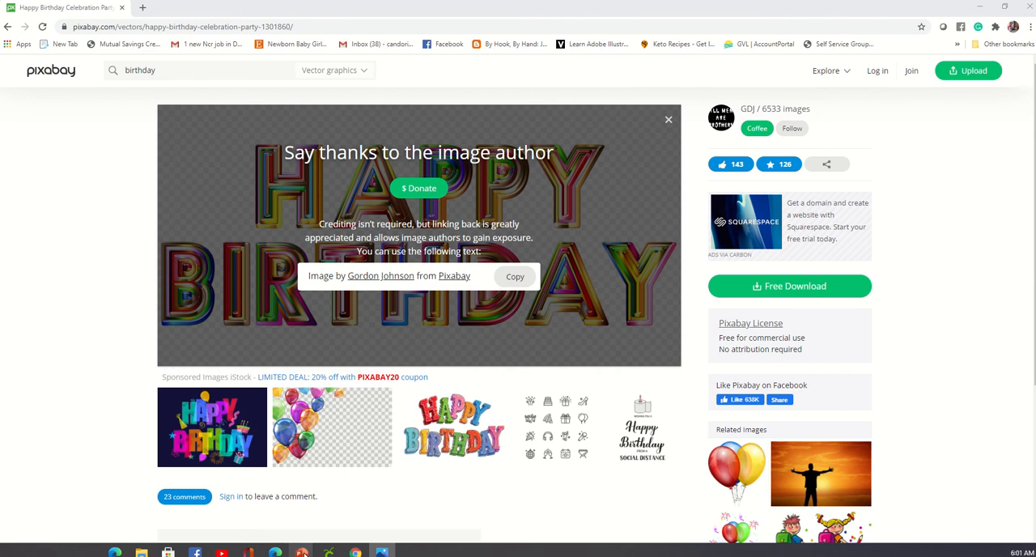
# Switch to PowerPoint and insert happy-birthday-1301860_1280.png from the chip bag folder onto slide 11.
pyautogui.moveTo(303, 553)
pyautogui.click(506, 510)
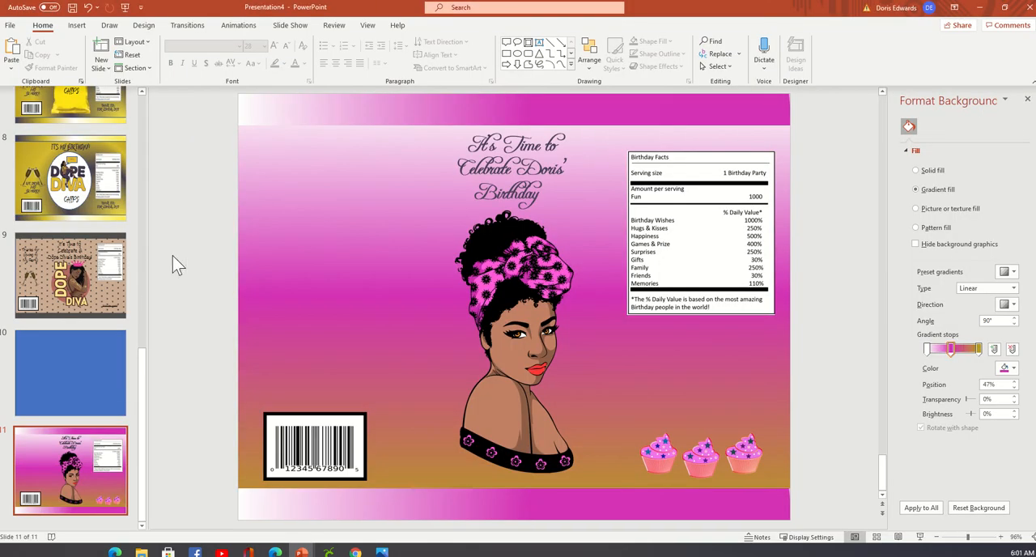
pyautogui.click(74, 502)
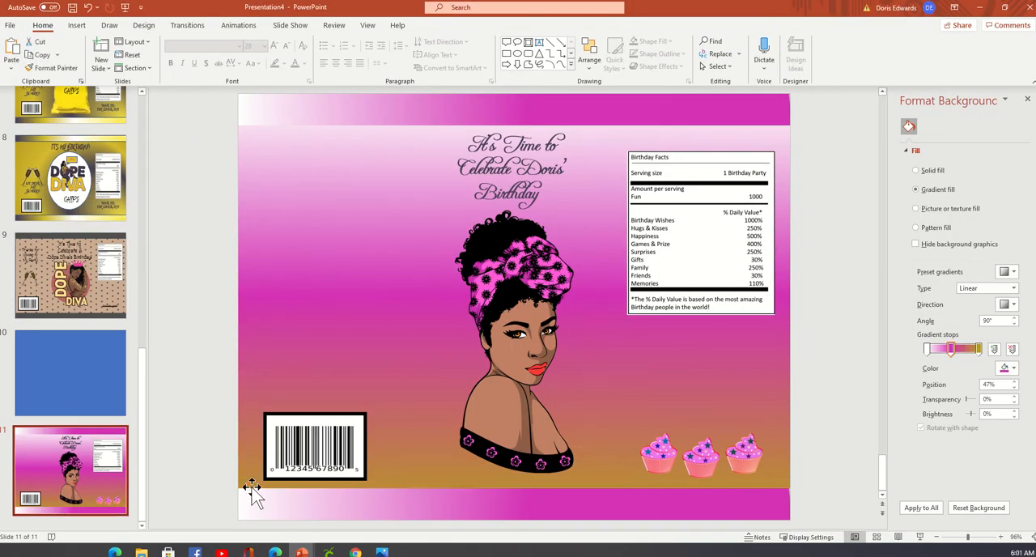
pyautogui.click(77, 25)
pyautogui.click(82, 67)
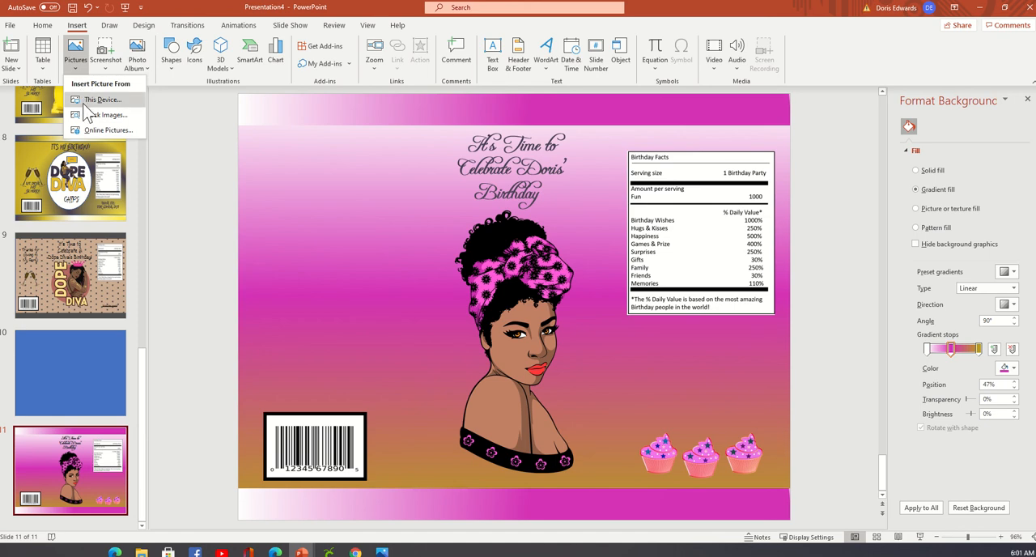
pyautogui.click(93, 97)
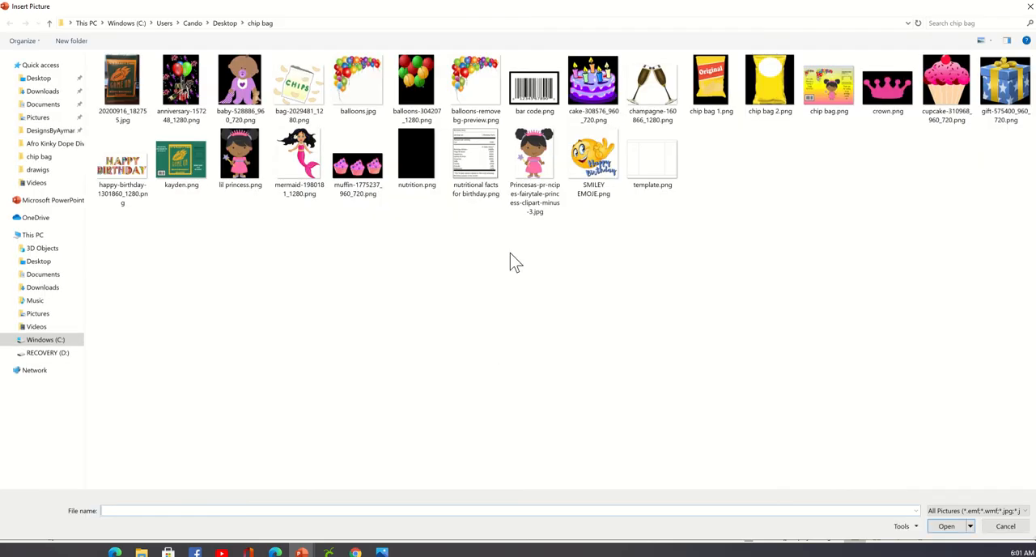
pyautogui.click(134, 173)
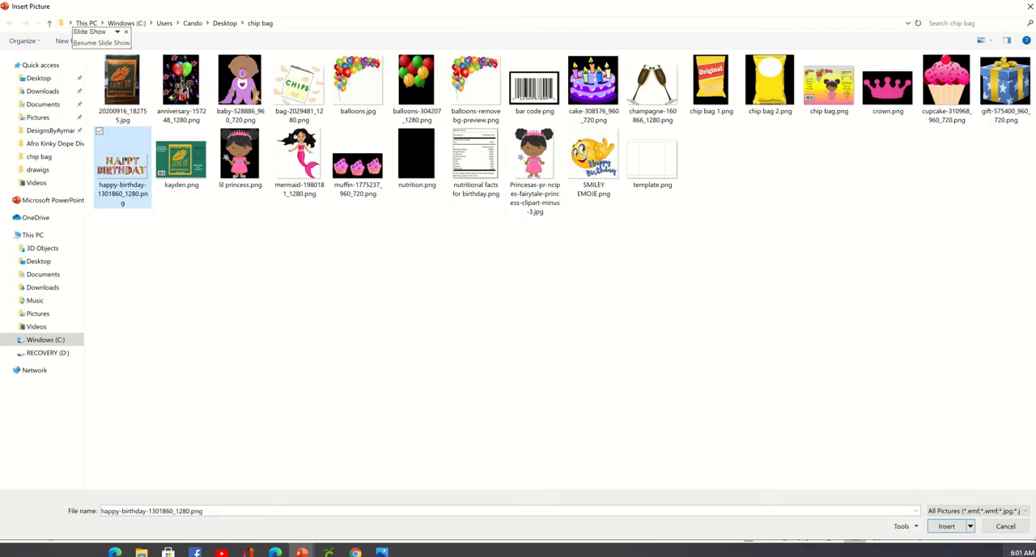
pyautogui.click(946, 528)
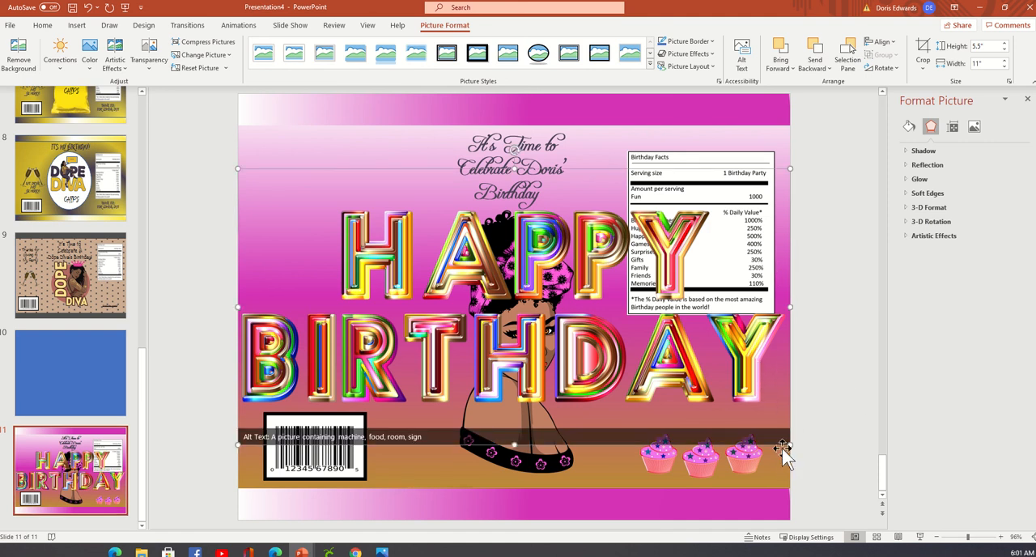
# Shrink the Happy Birthday picture to less than half its width and move the script heading off the slide beside the barcode side.
pyautogui.moveTo(790, 447); pyautogui.dragTo(295, 282)
pyautogui.click(498, 138)
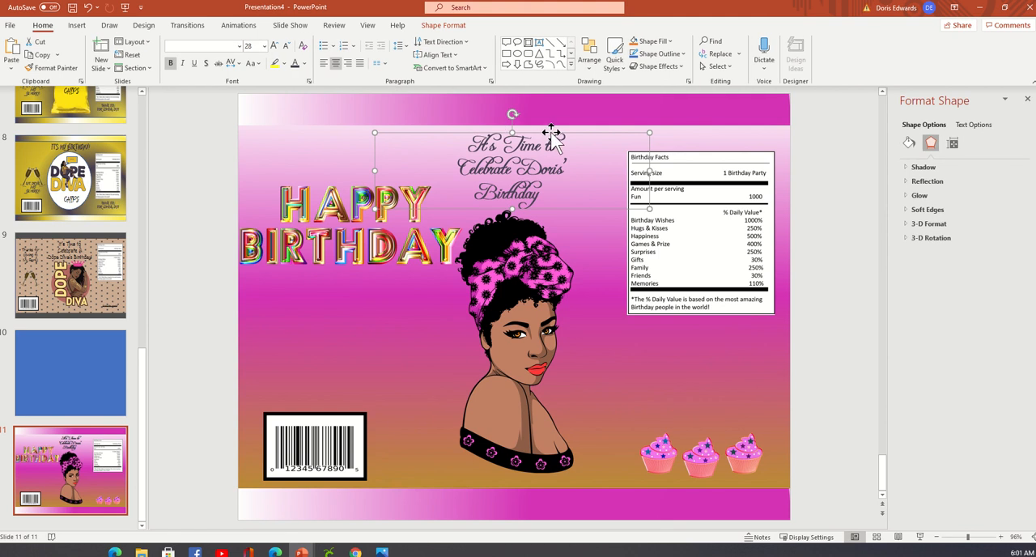
pyautogui.moveTo(552, 132); pyautogui.dragTo(931, 319)
pyautogui.moveTo(480, 137); pyautogui.dragTo(152, 303)
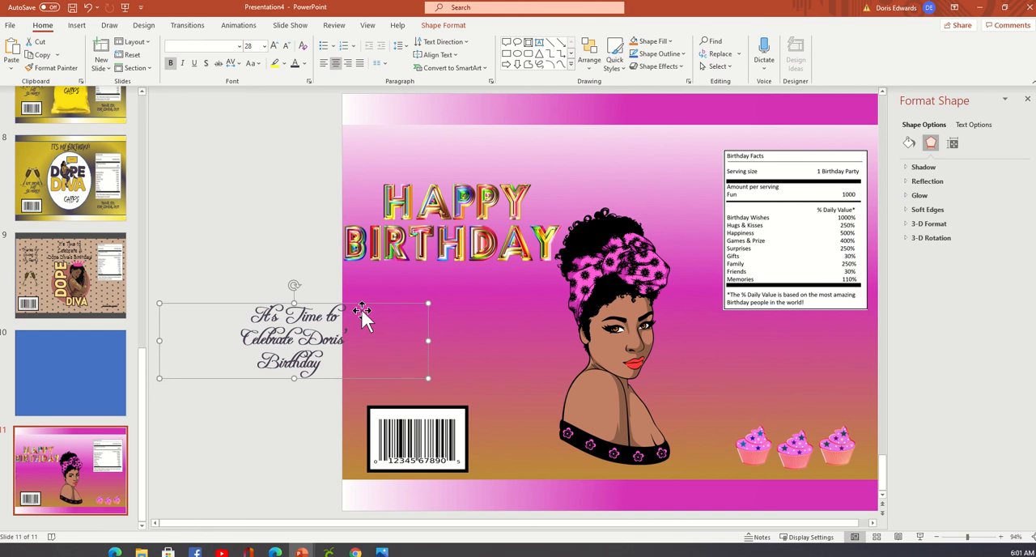
pyautogui.moveTo(371, 299); pyautogui.dragTo(294, 315)
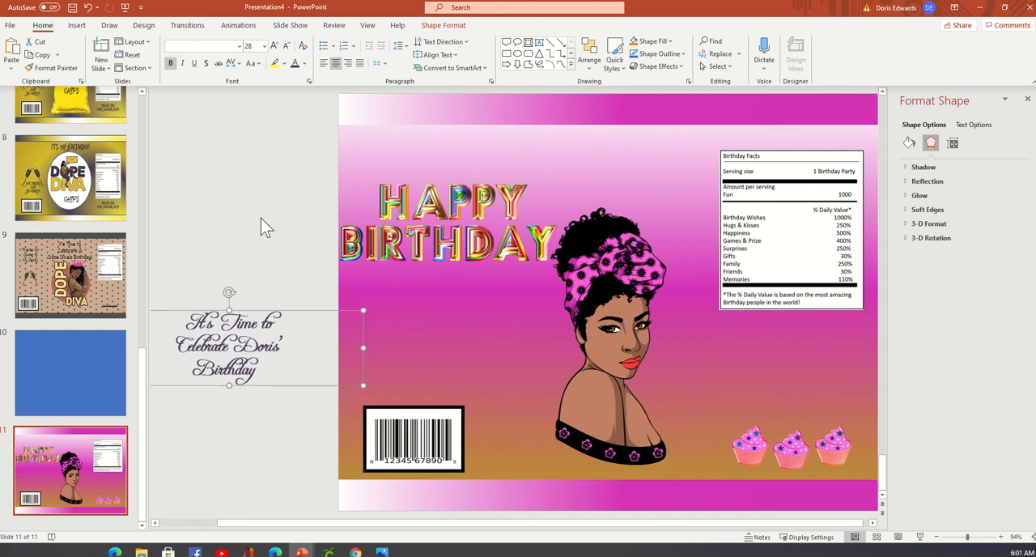
# Place the Happy Birthday picture above the woman's head and shift the woman slightly down.
pyautogui.click(621, 153)
pyautogui.click(528, 242)
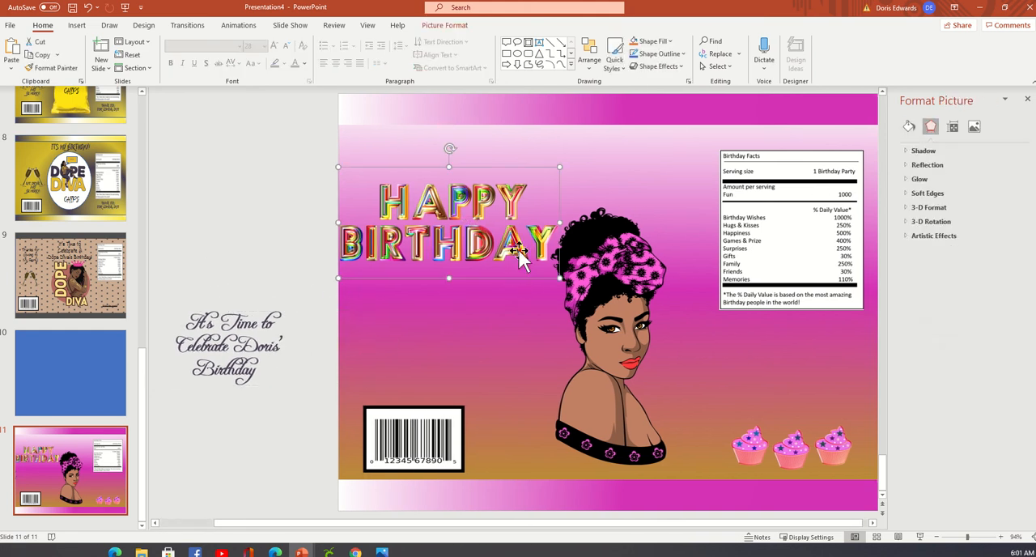
pyautogui.moveTo(532, 235); pyautogui.dragTo(679, 204)
pyautogui.moveTo(649, 263); pyautogui.dragTo(648, 275)
pyautogui.click(289, 209)
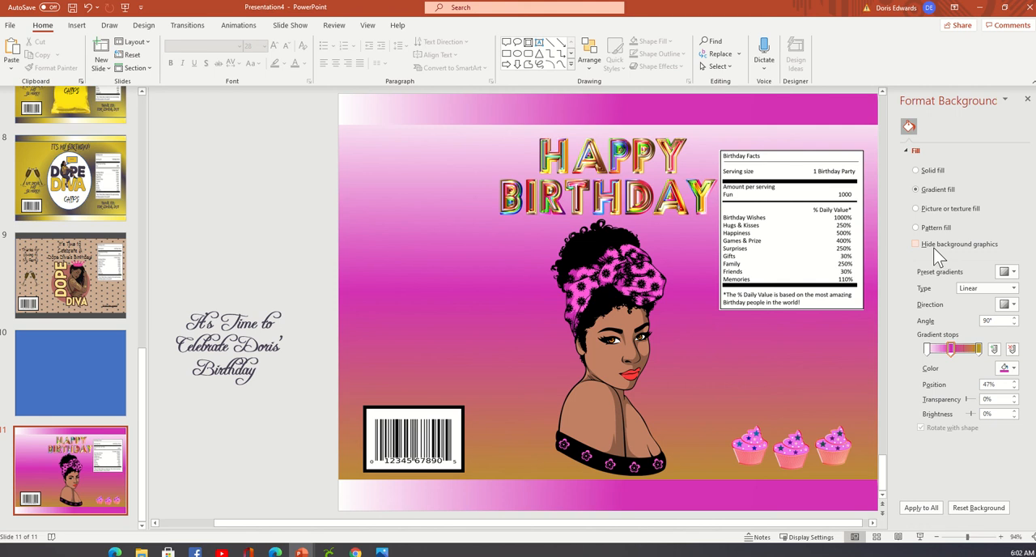
# Shrink the Happy Birthday picture slightly so it clears the Birthday Facts box, and recentre it above the woman.
pyautogui.click(588, 207)
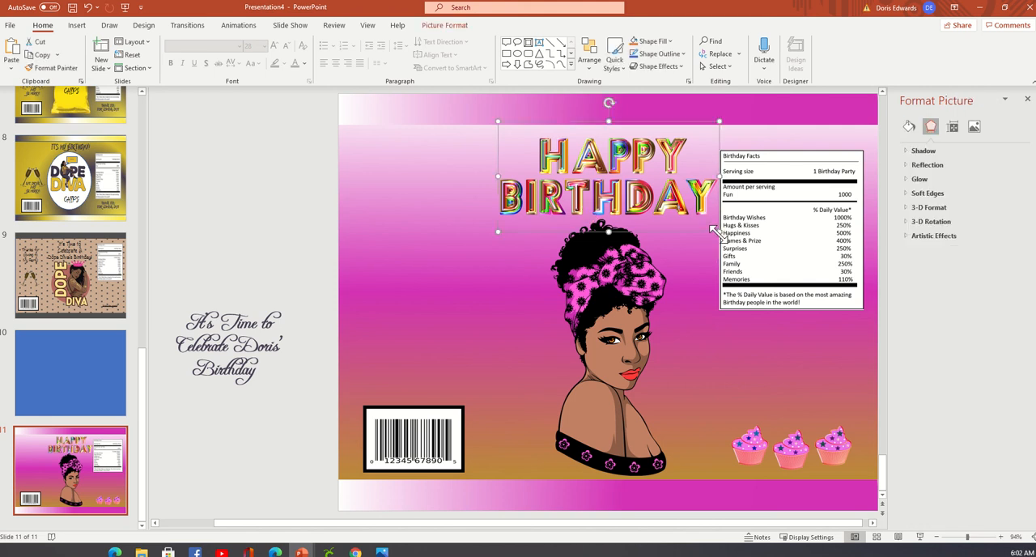
pyautogui.moveTo(714, 230); pyautogui.dragTo(689, 225)
pyautogui.moveTo(620, 208)
pyautogui.mouseDown()
pyautogui.moveTo(618, 199)
pyautogui.moveTo(626, 207)
pyautogui.mouseUp()
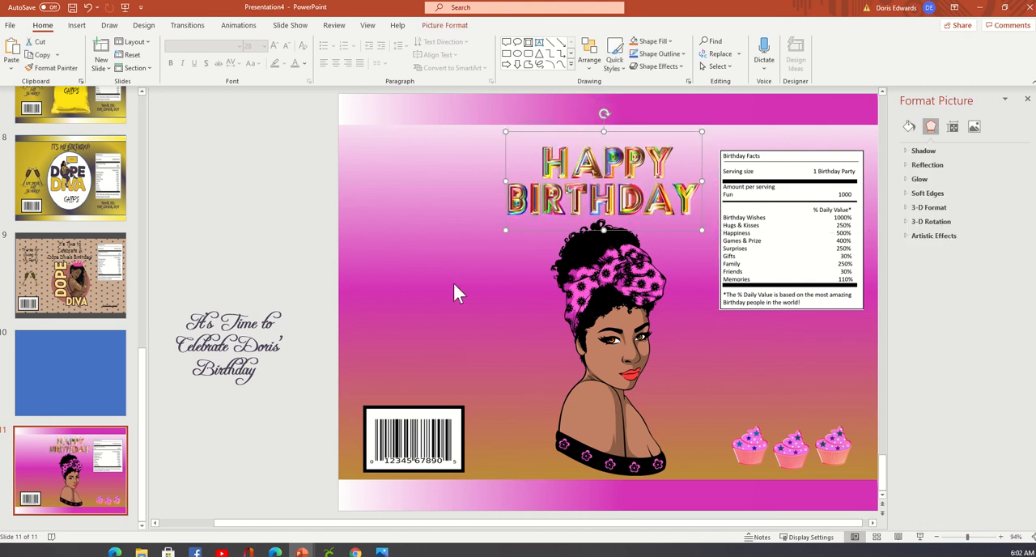
pyautogui.click(284, 225)
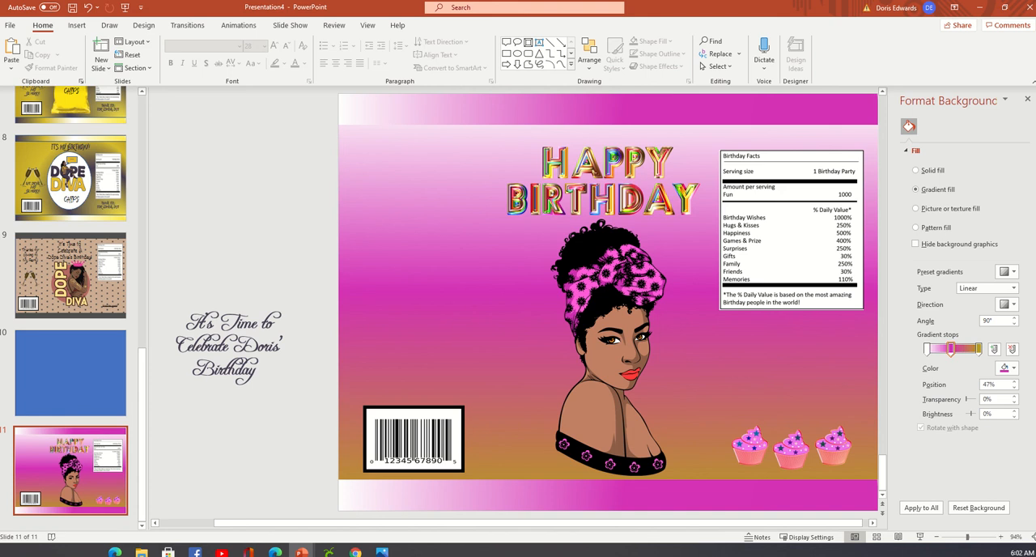
# Duplicate slide 11 and give the copy a solid black background.
pyautogui.click(60, 462)
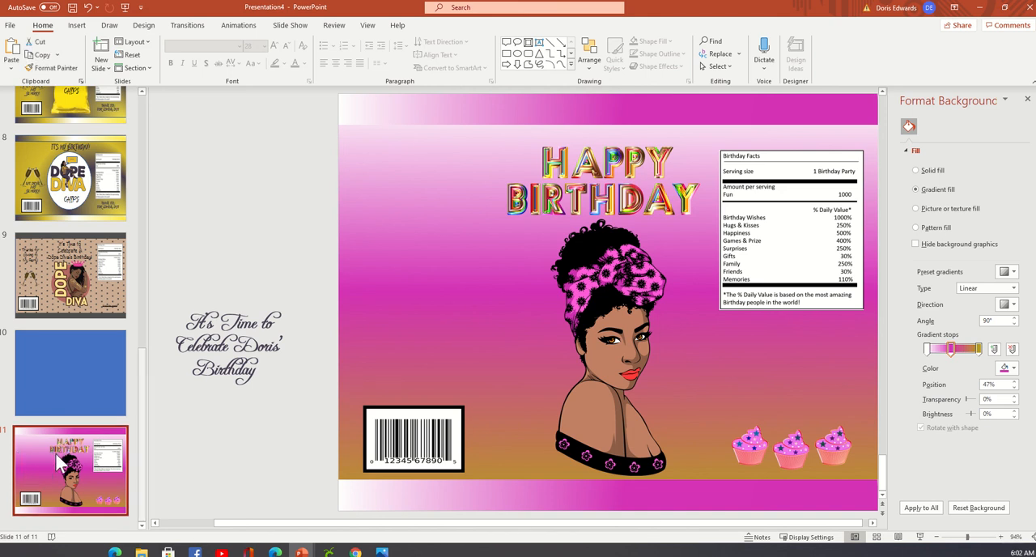
pyautogui.rightClick(60, 462)
pyautogui.click(117, 326)
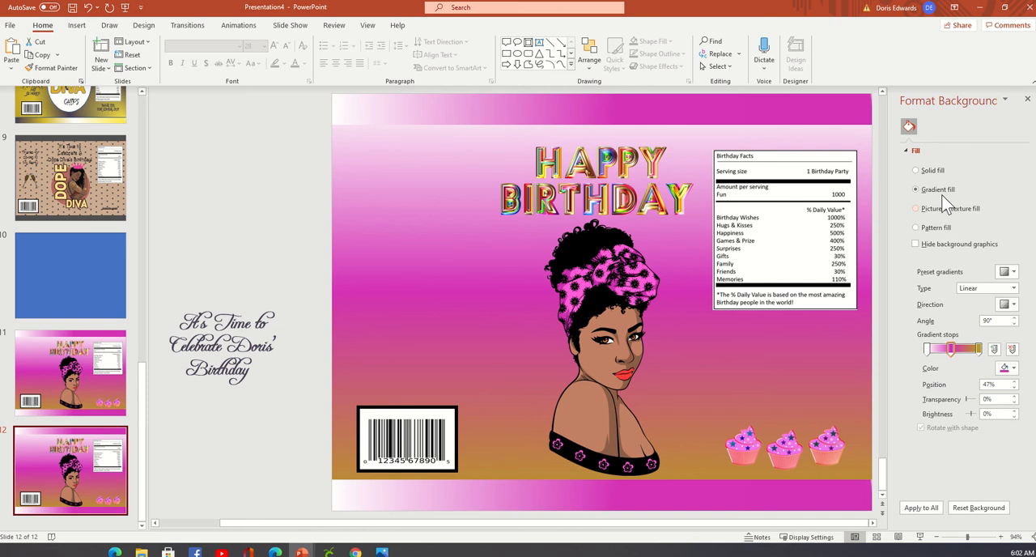
pyautogui.click(939, 171)
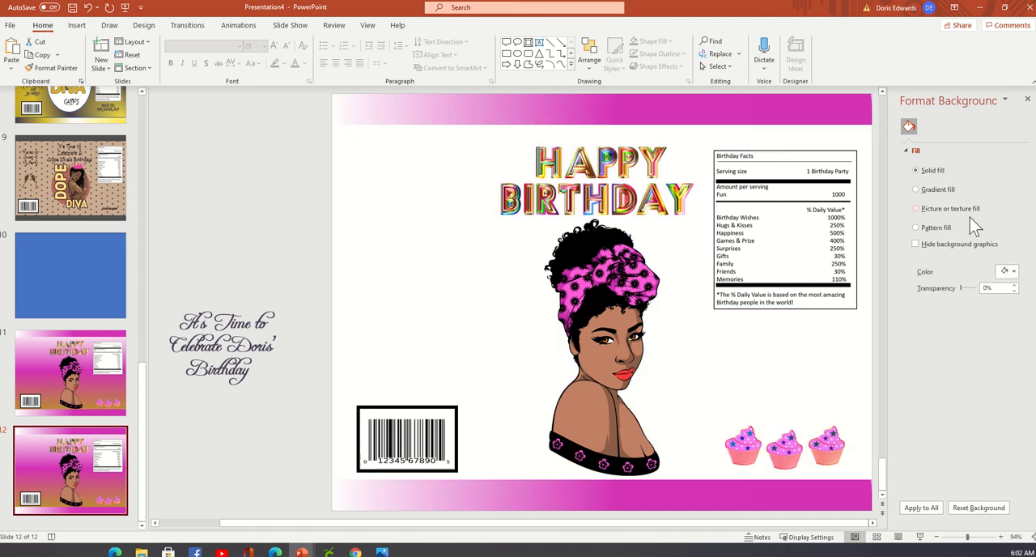
pyautogui.click(1013, 271)
pyautogui.click(962, 315)
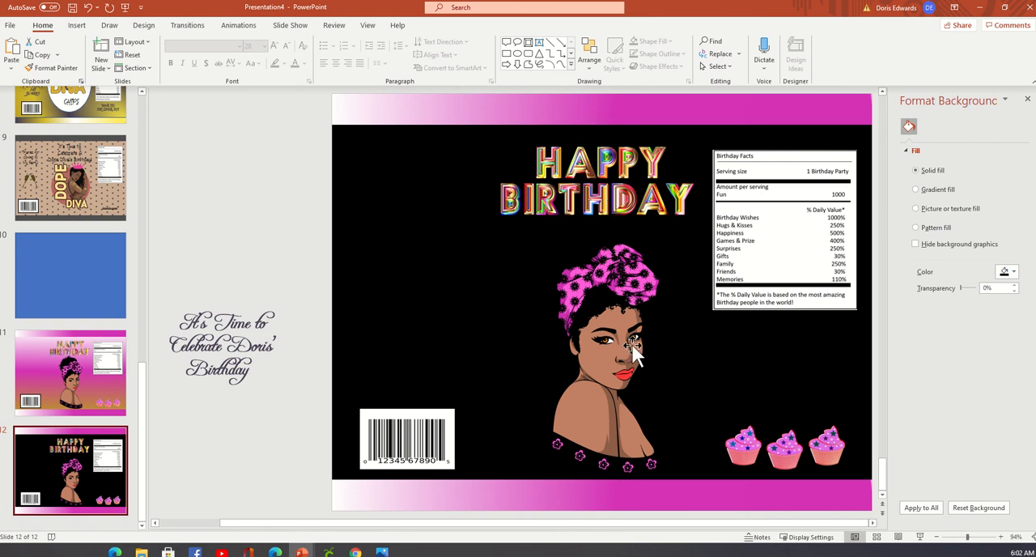
# Draw a rectangle over part of the woman on slide 12, starting just below the Happy Birthday lettering.
pyautogui.click(631, 293)
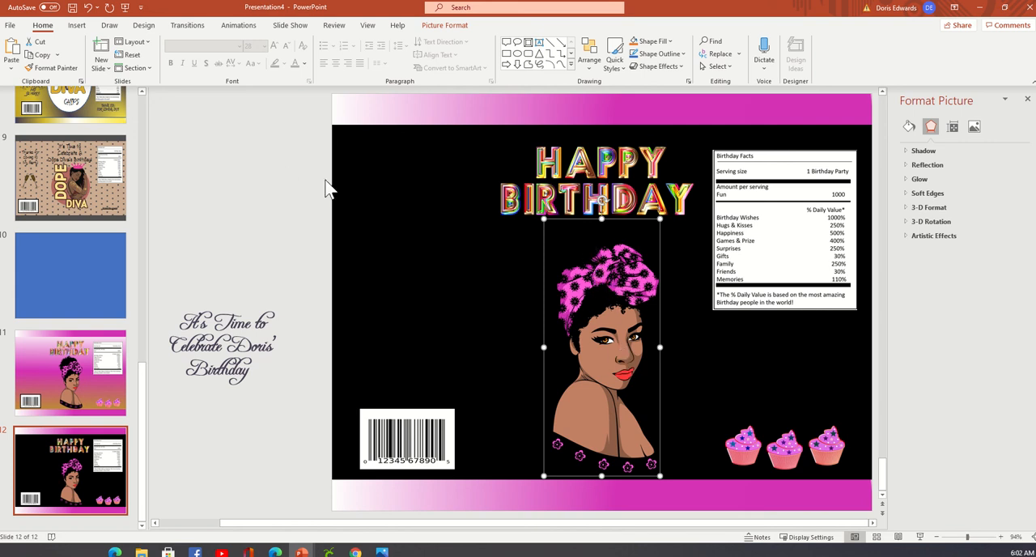
pyautogui.click(279, 172)
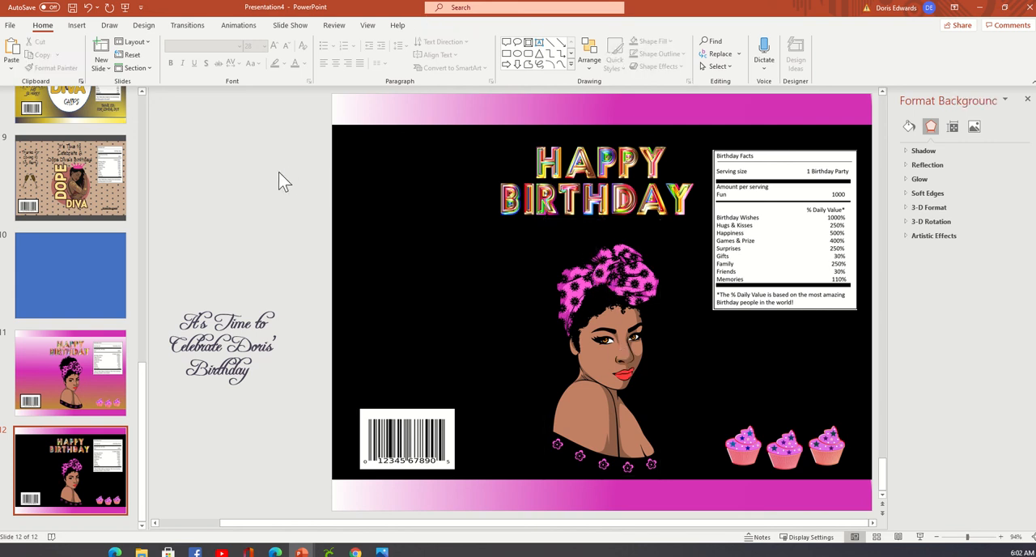
pyautogui.click(77, 26)
pyautogui.click(170, 68)
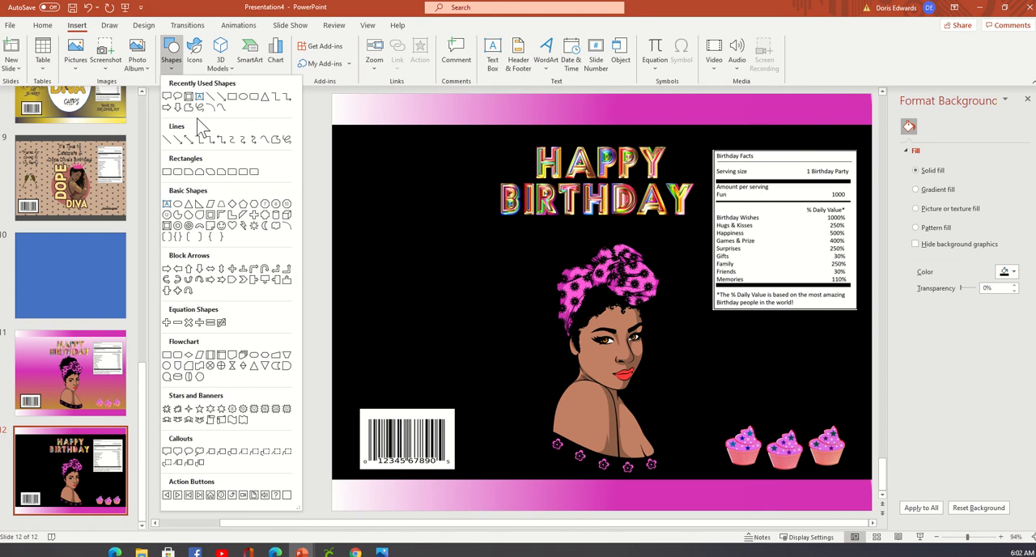
pyautogui.click(167, 172)
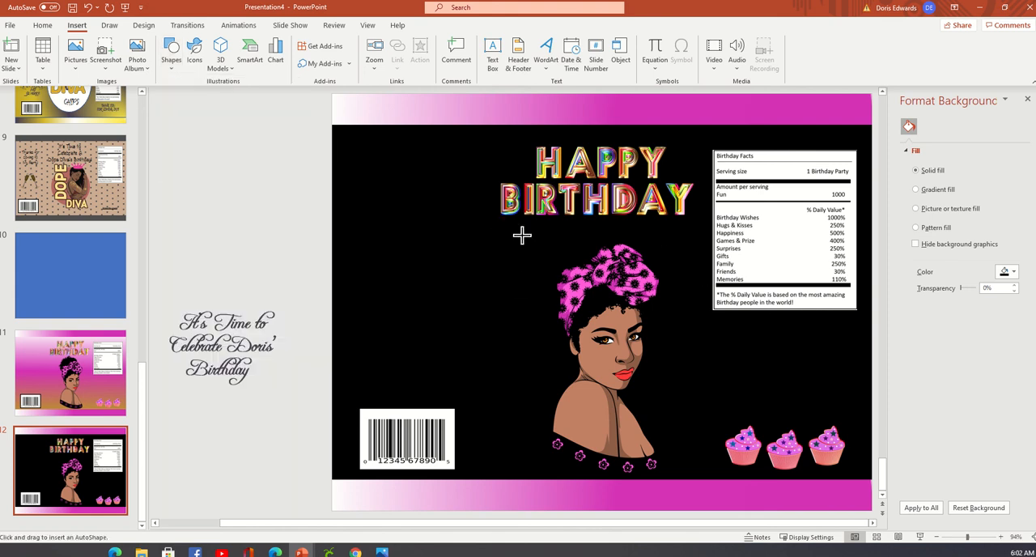
pyautogui.moveTo(530, 231); pyautogui.dragTo(615, 426)
# Bring the woman's picture in front of the rectangle and enlarge the rectangle to span her whole figure.
pyautogui.click(652, 288)
pyautogui.rightClick(654, 282)
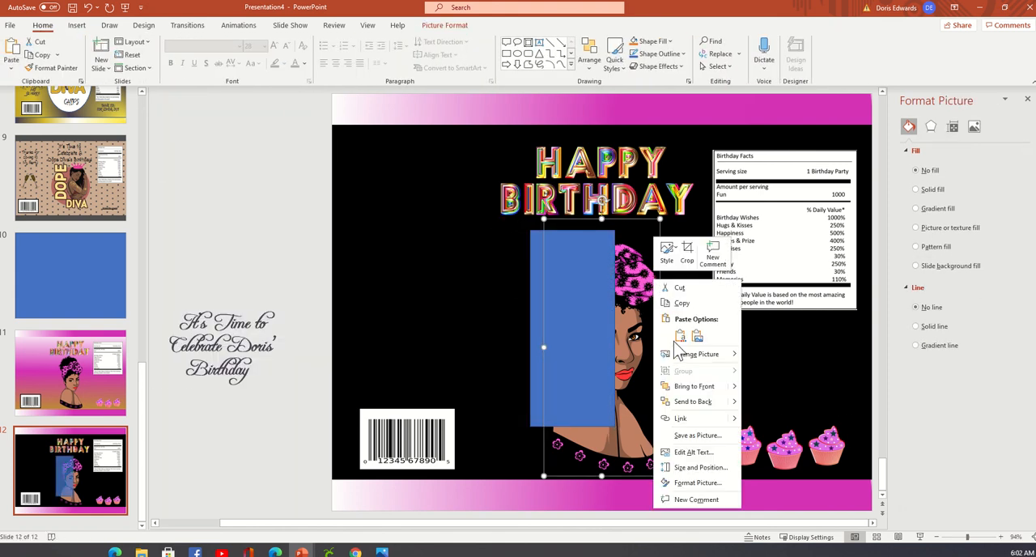
pyautogui.click(697, 386)
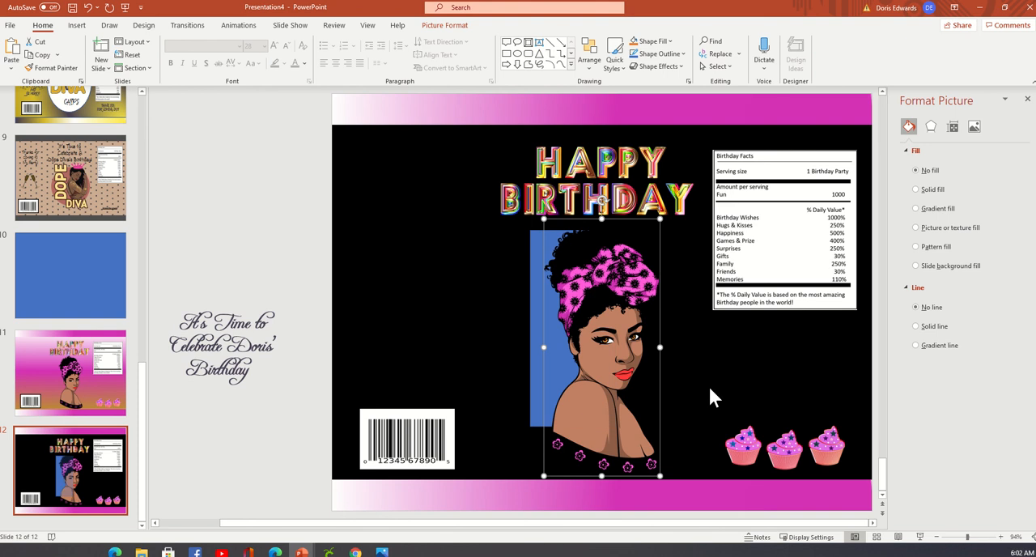
pyautogui.click(541, 409)
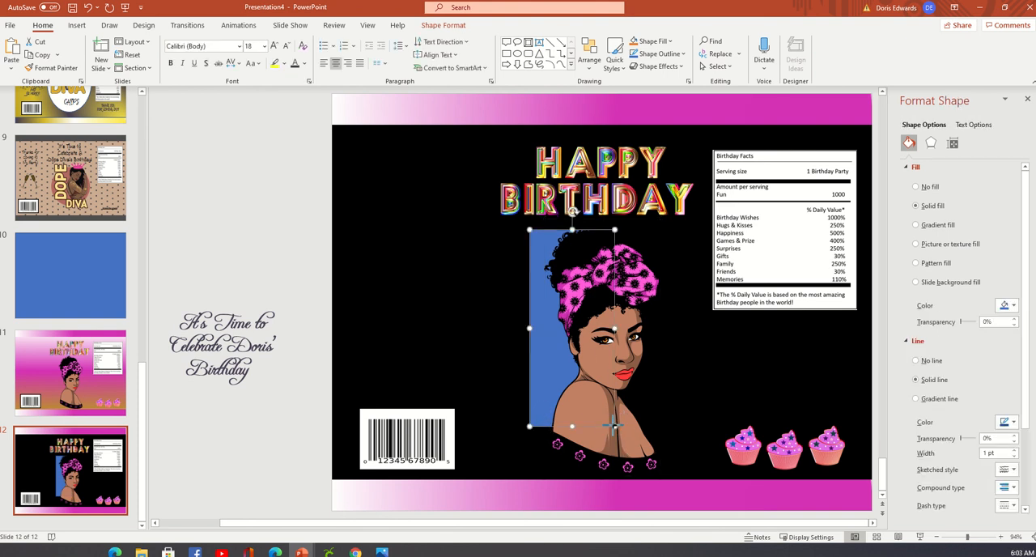
pyautogui.moveTo(613, 426); pyautogui.dragTo(667, 477)
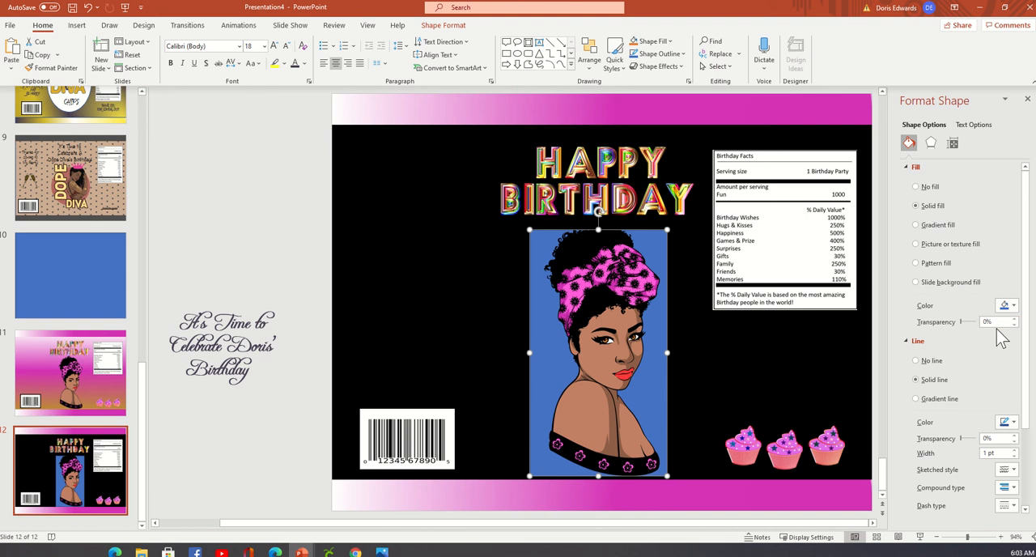
# Fill the rectangle behind the woman with white and select her picture.
pyautogui.click(1012, 306)
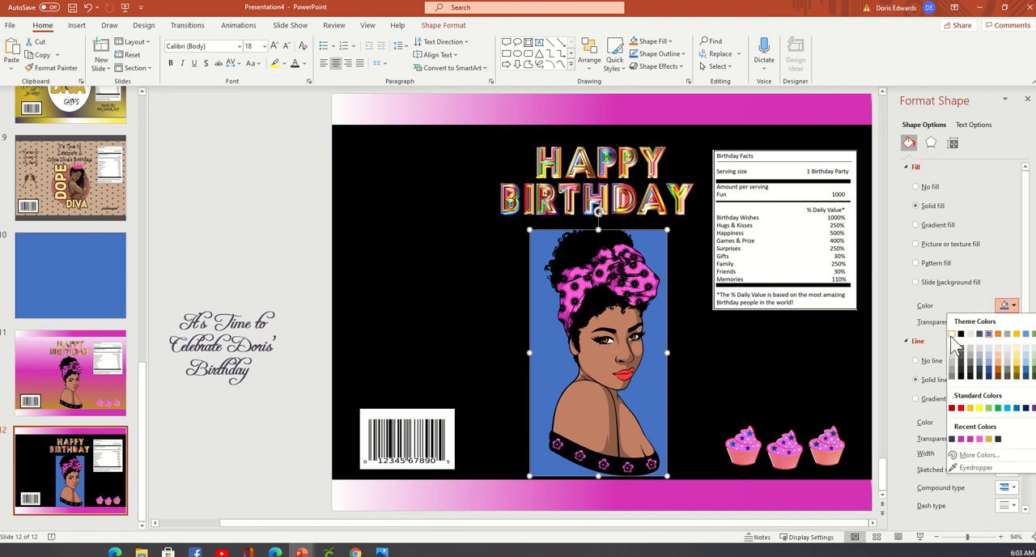
pyautogui.click(952, 335)
pyautogui.click(625, 283)
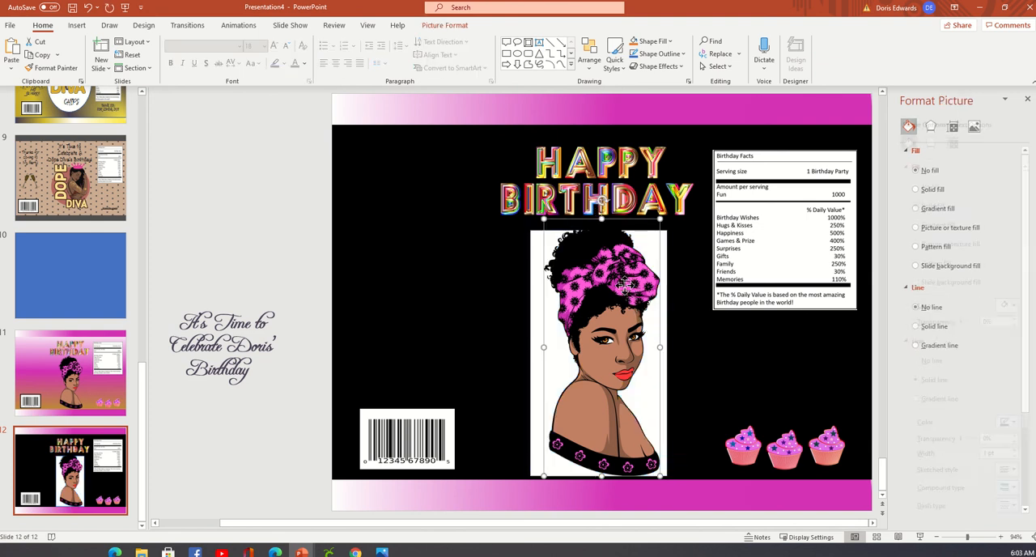
# Reposition and slightly shrink the woman's picture on slide 12 so she fits inside the white rectangle.
pyautogui.moveTo(625, 283); pyautogui.dragTo(622, 294)
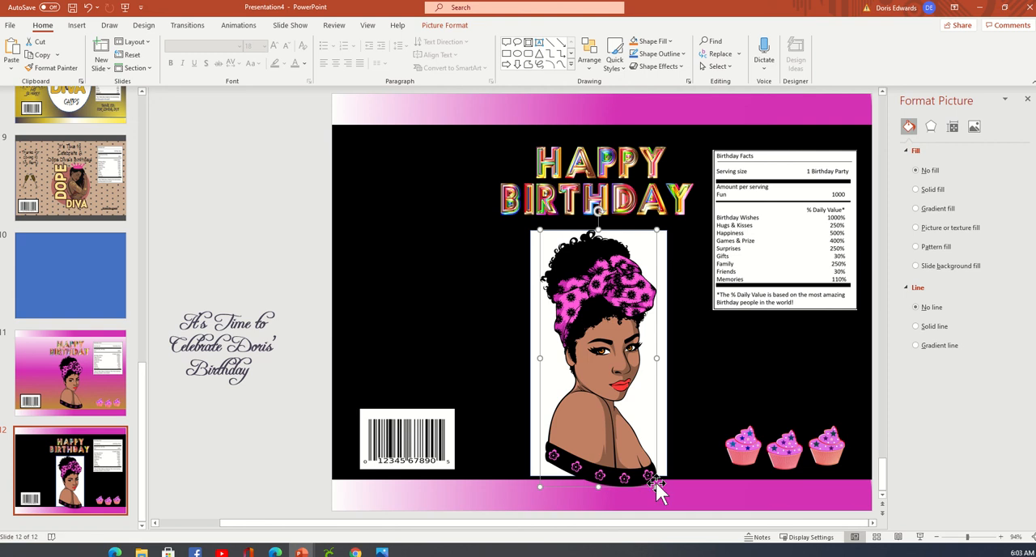
pyautogui.moveTo(658, 493); pyautogui.dragTo(652, 455)
pyautogui.moveTo(609, 247); pyautogui.dragTo(609, 246)
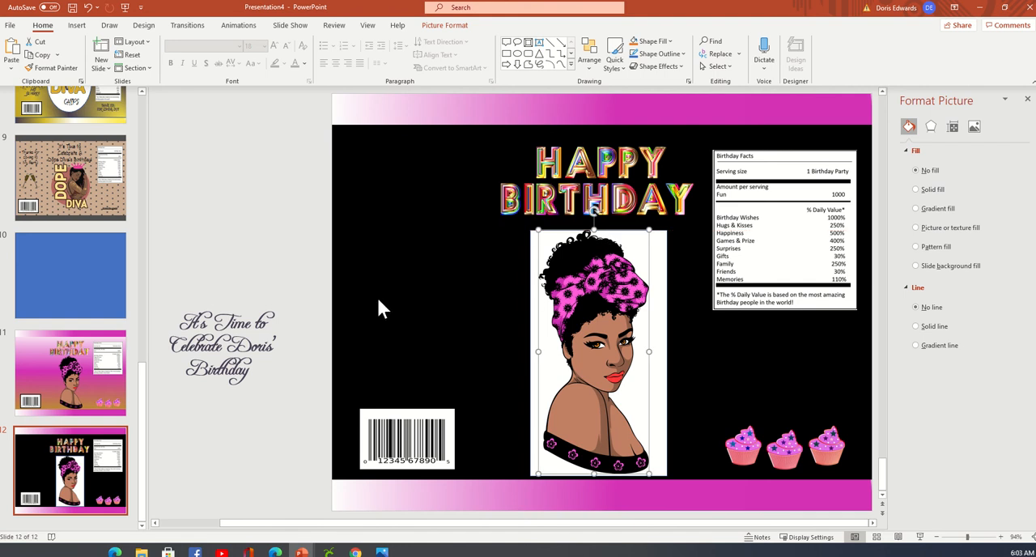
pyautogui.click(231, 190)
pyautogui.click(218, 330)
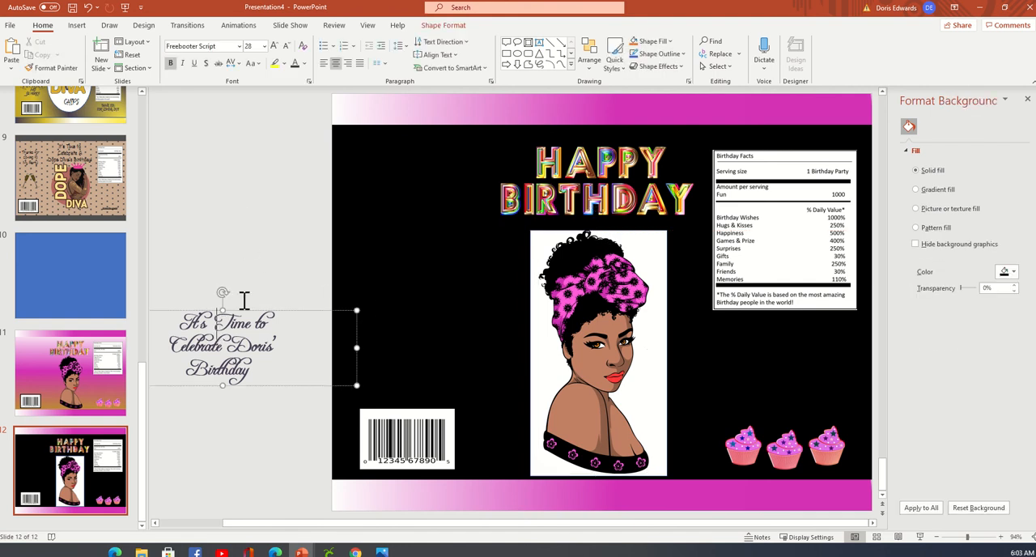
pyautogui.click(292, 310)
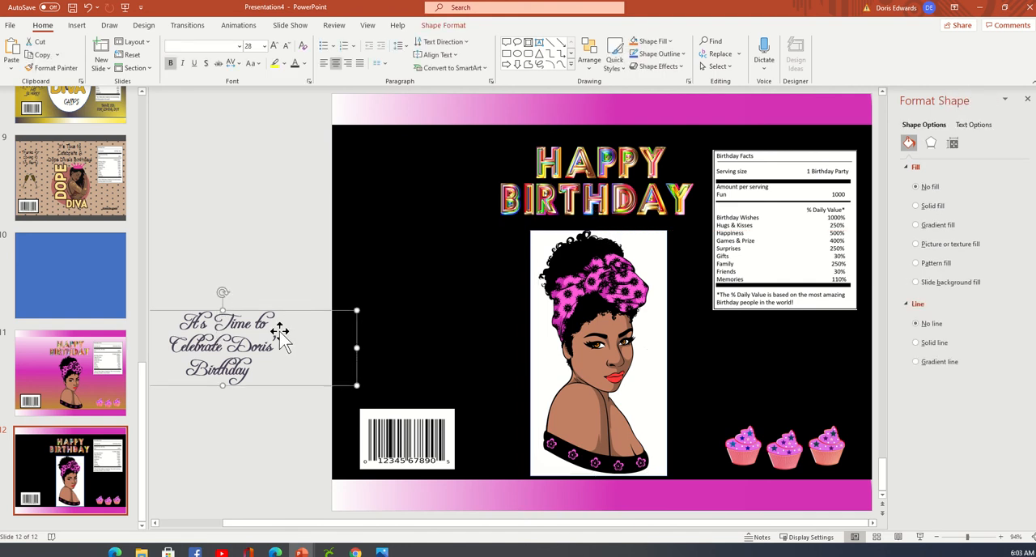
pyautogui.press('Delete')
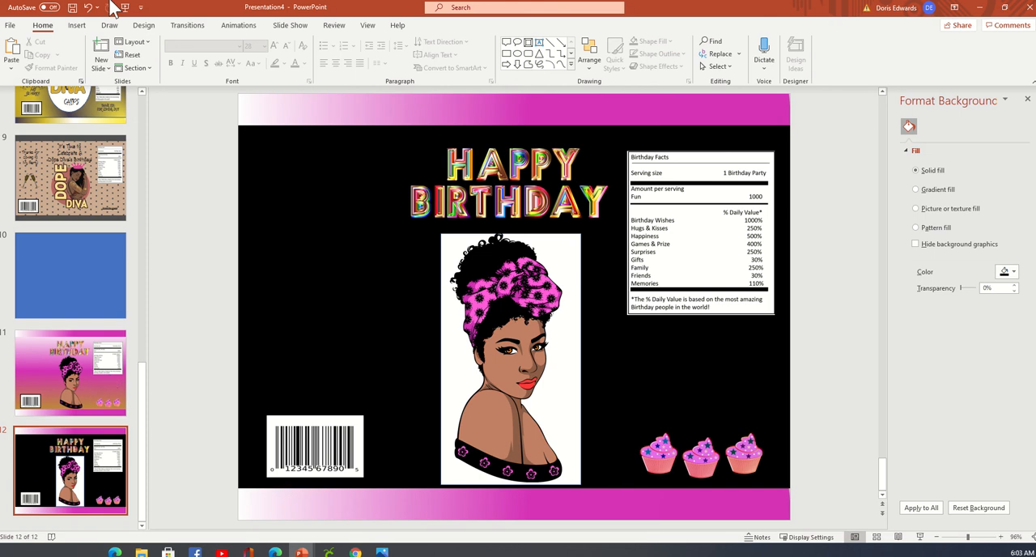
pyautogui.click(88, 9)
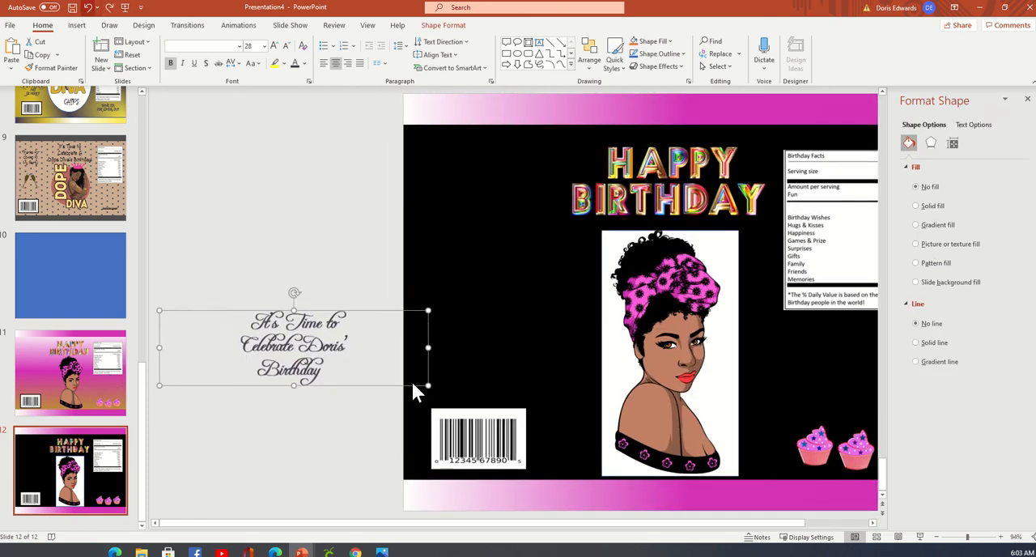
# Cut the script birthday celebration text box lying beside slide 12.
pyautogui.rightClick(377, 312)
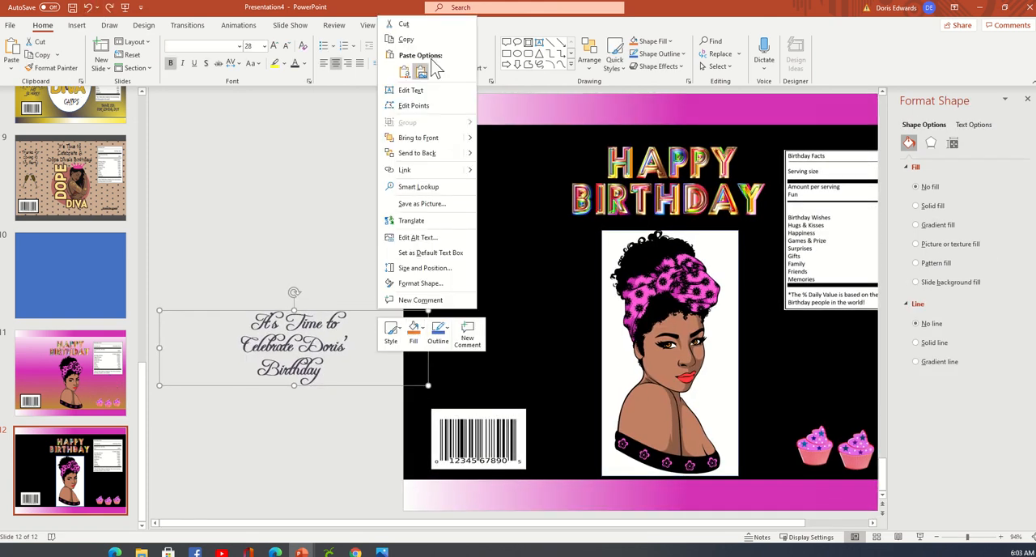
pyautogui.click(403, 23)
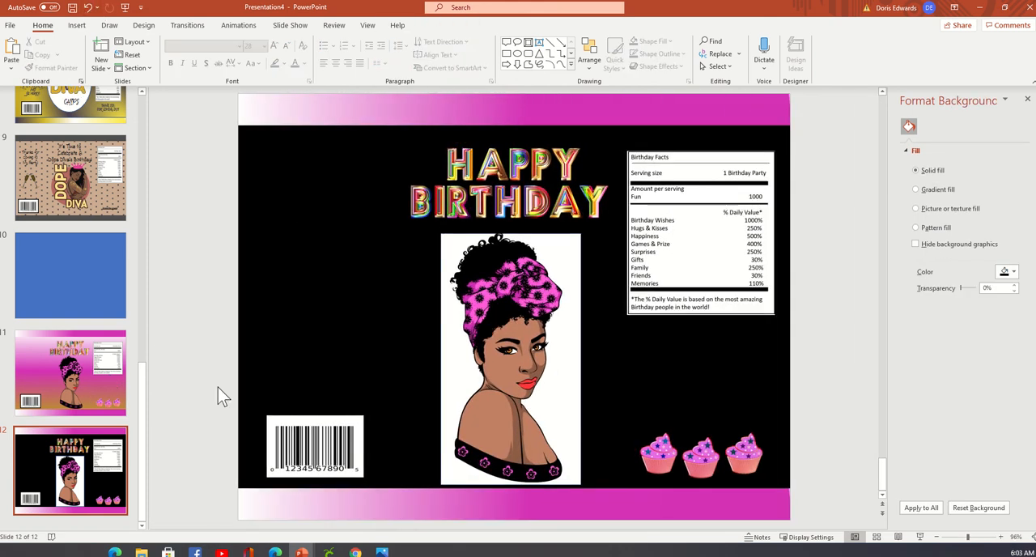
# Delete the Happy Birthday lettering from slide 11.
pyautogui.click(77, 392)
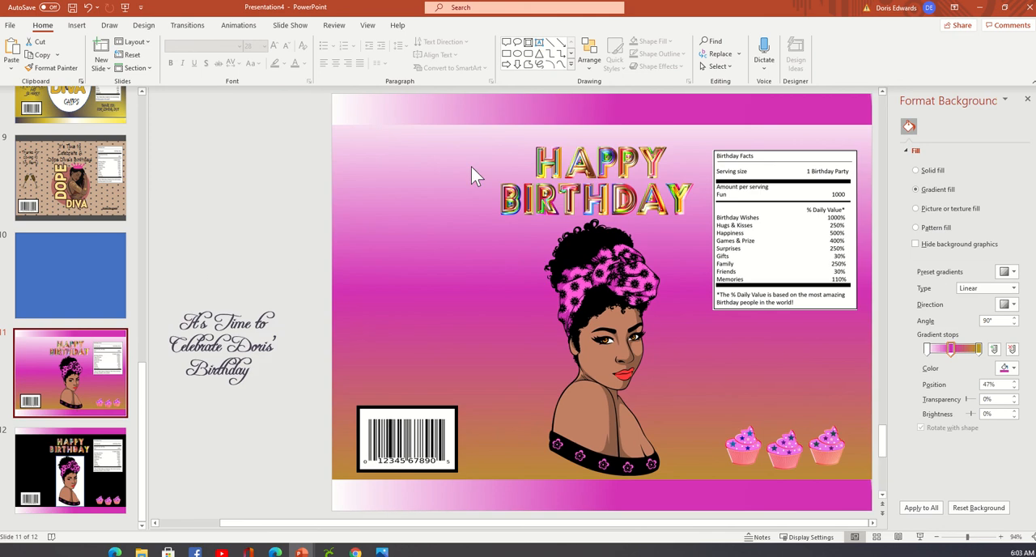
pyautogui.click(580, 170)
pyautogui.press('Delete')
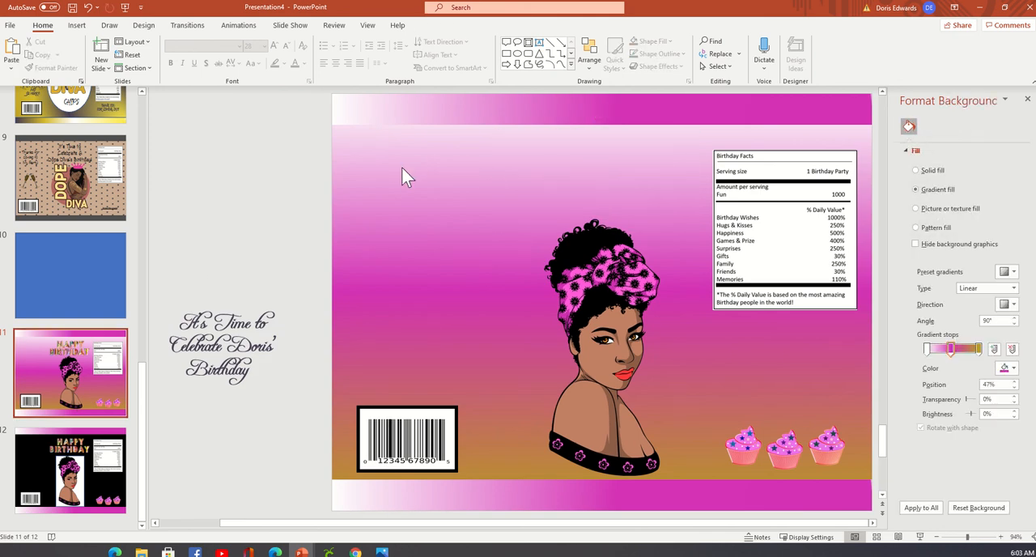
# Move the script celebration text box onto slide 11 above the woman and narrow it to end at the Birthday Facts label.
pyautogui.moveTo(272, 331); pyautogui.dragTo(694, 137)
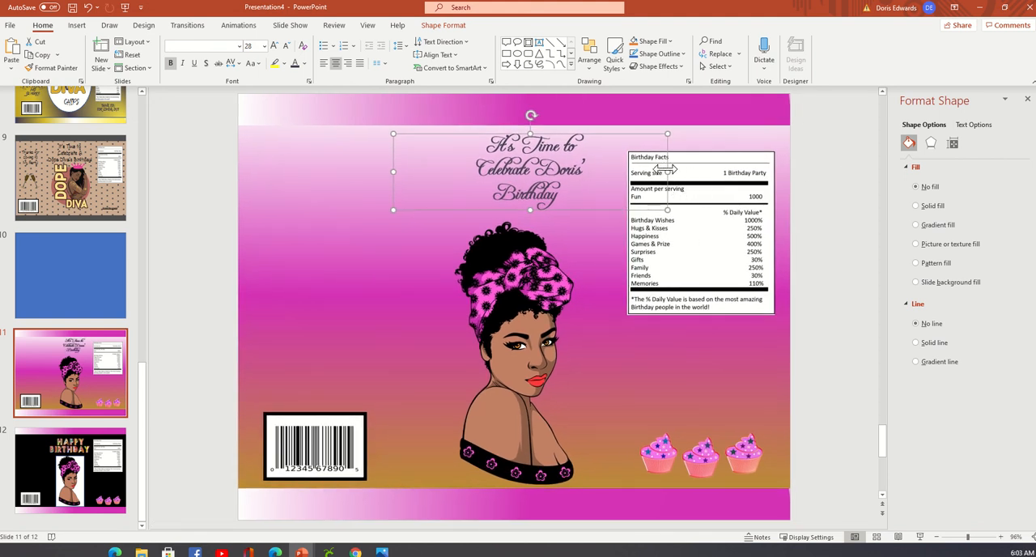
pyautogui.moveTo(666, 165); pyautogui.dragTo(627, 166)
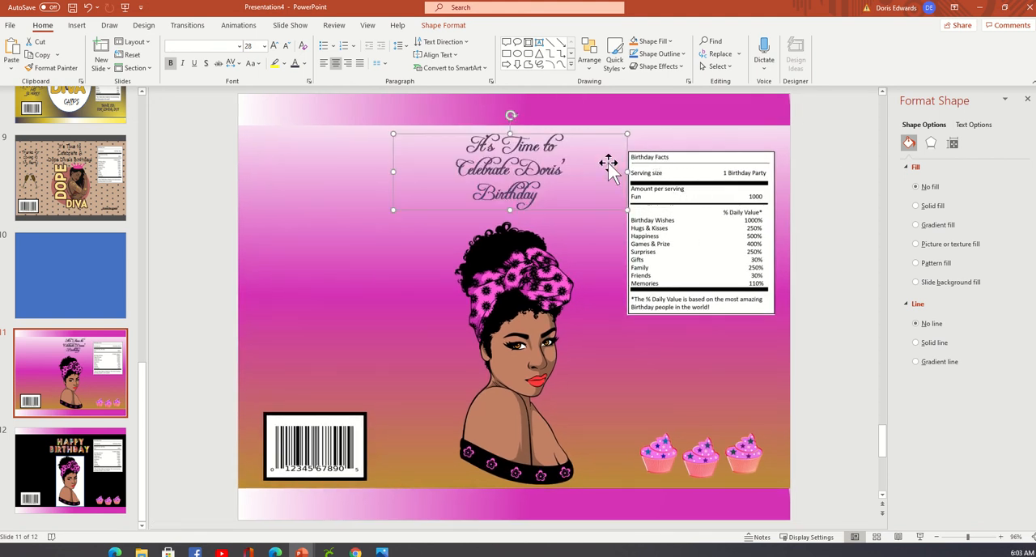
pyautogui.click(819, 203)
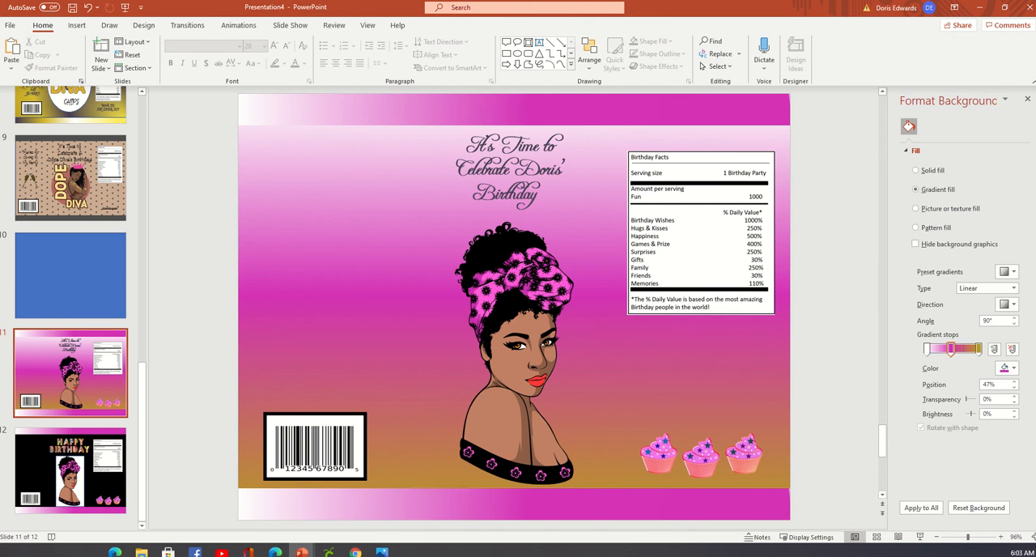
# Review slides 10, 11 and 12, examining the plain blue rectangle and the gradient bands across slide 11.
pyautogui.click(118, 237)
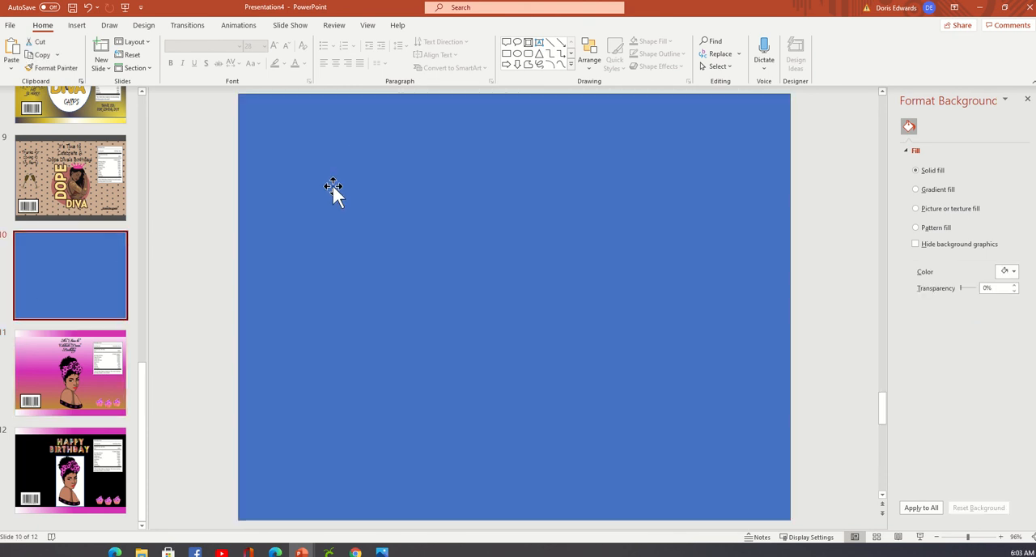
pyautogui.click(373, 146)
pyautogui.moveTo(372, 146); pyautogui.dragTo(338, 134)
pyautogui.click(101, 374)
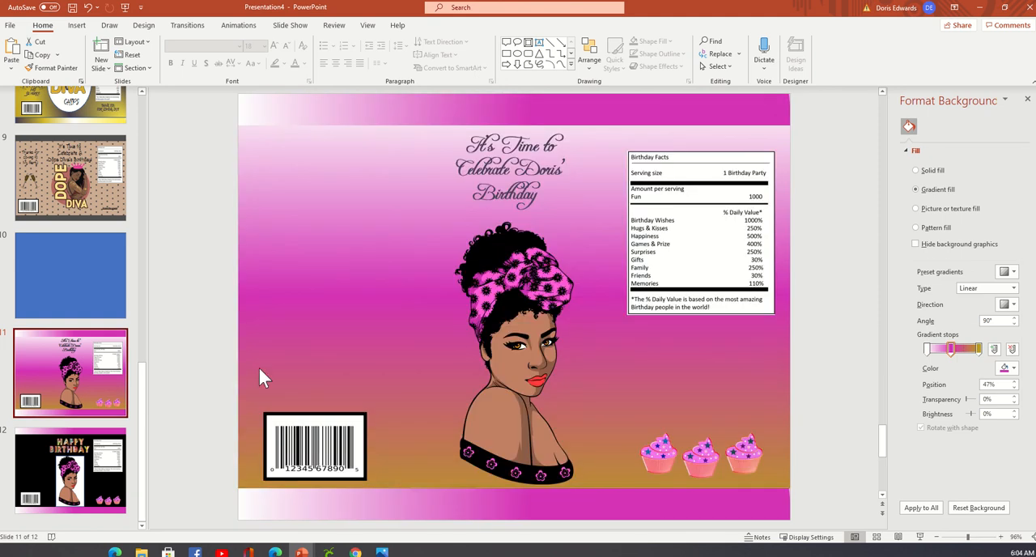
pyautogui.rightClick(306, 213)
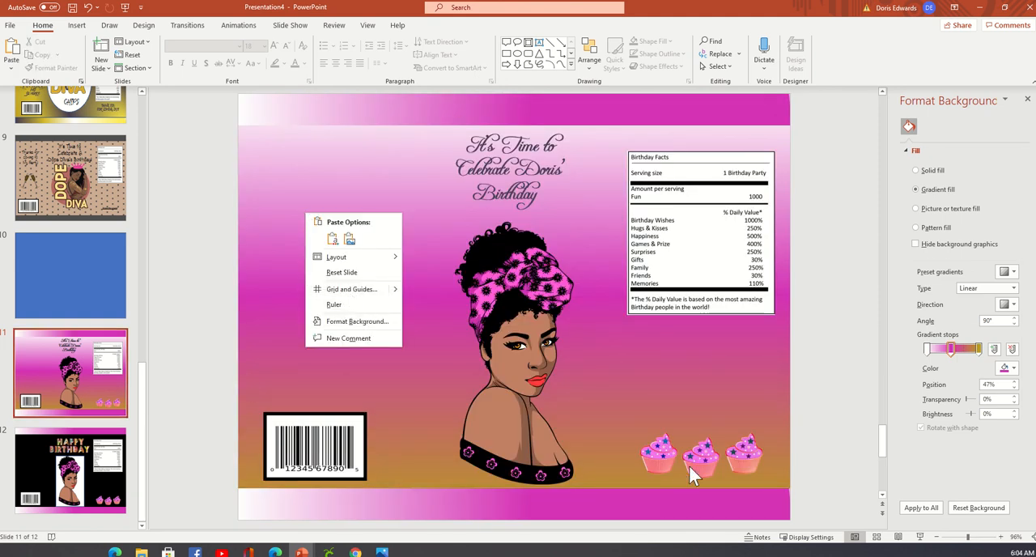
pyautogui.click(562, 98)
pyautogui.click(534, 104)
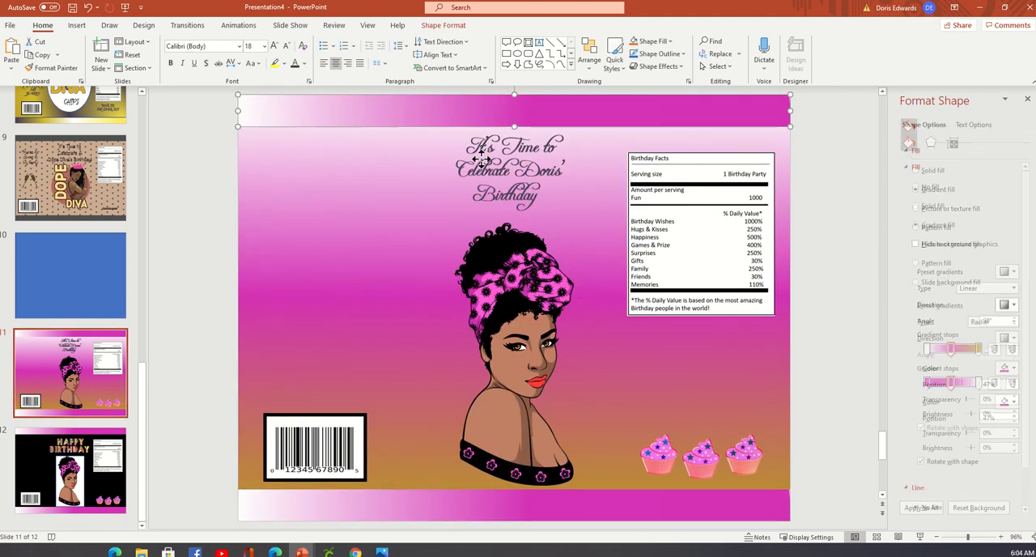
pyautogui.click(432, 506)
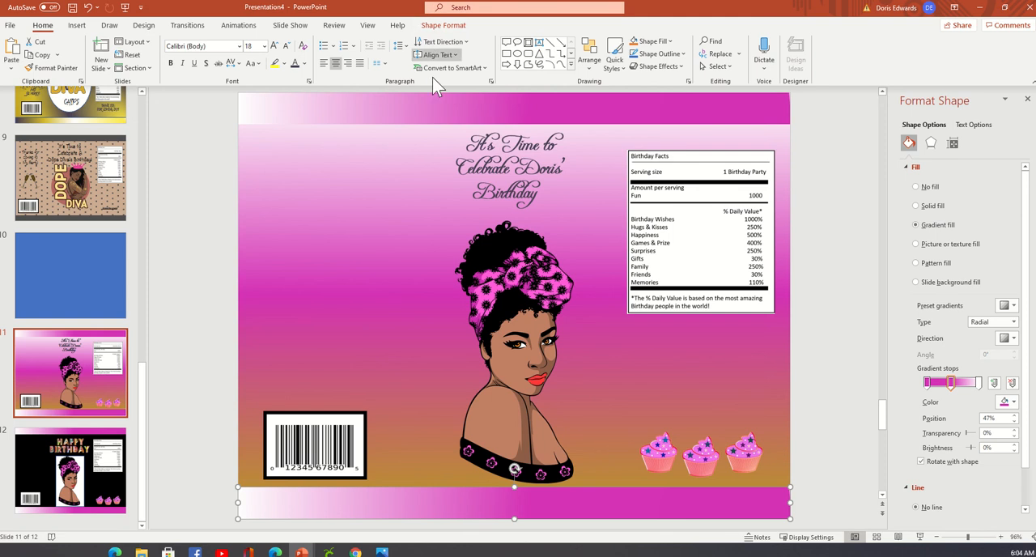
pyautogui.click(440, 125)
pyautogui.click(43, 451)
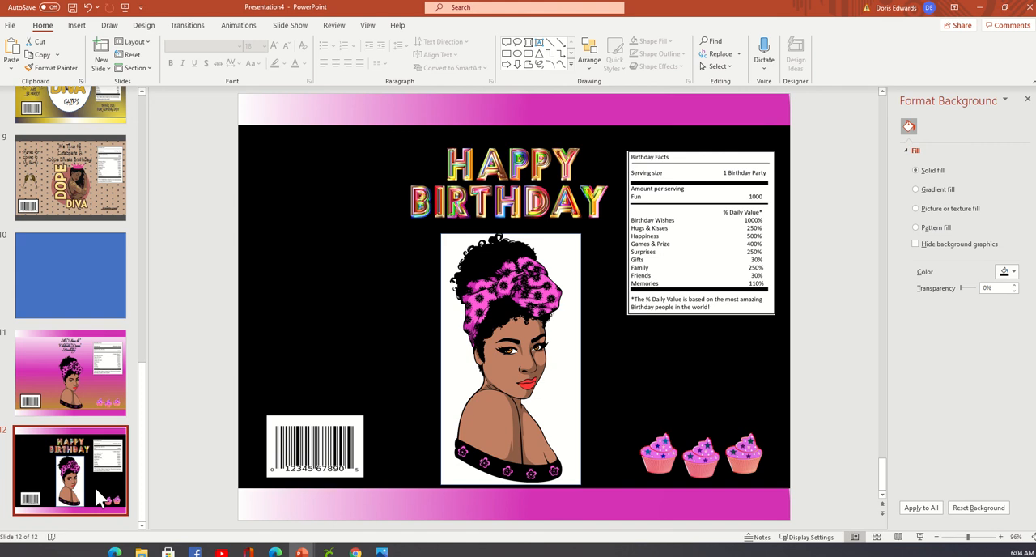
pyautogui.click(94, 383)
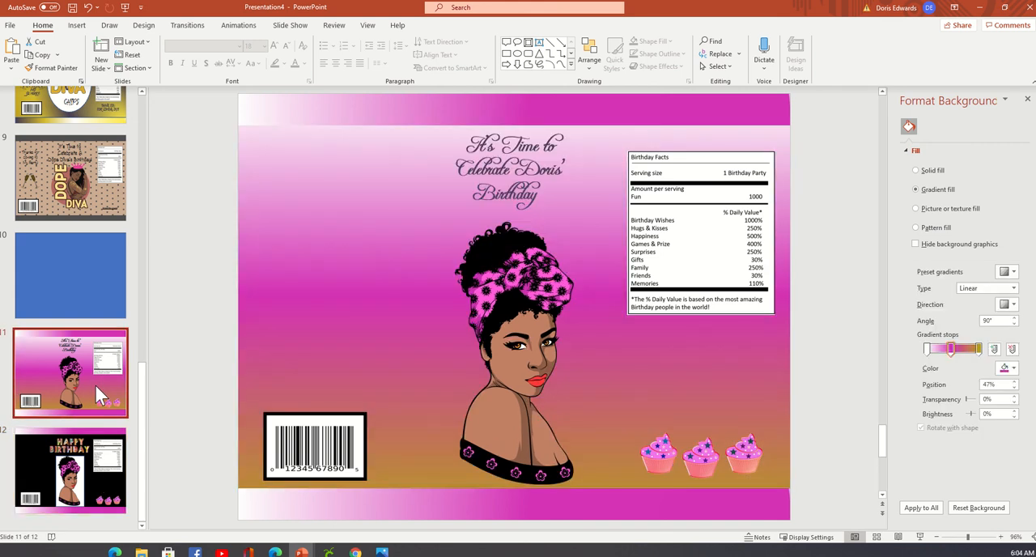
# Look back through the earlier chip bag slides, examining the Dope Diva design and its pink crown on slide 9.
pyautogui.scroll(1, 94, 382)
pyautogui.click(96, 217)
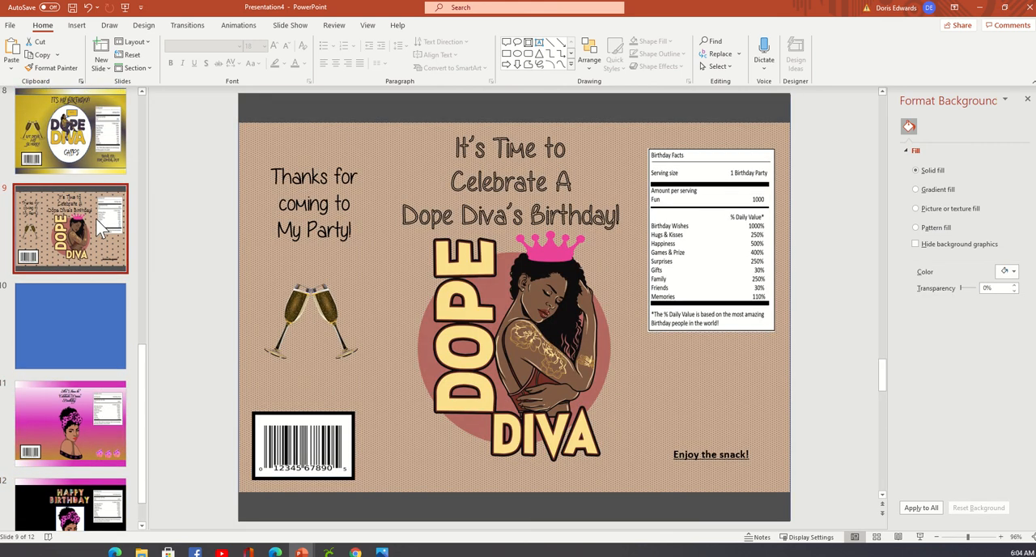
pyautogui.scroll(2, 99, 228)
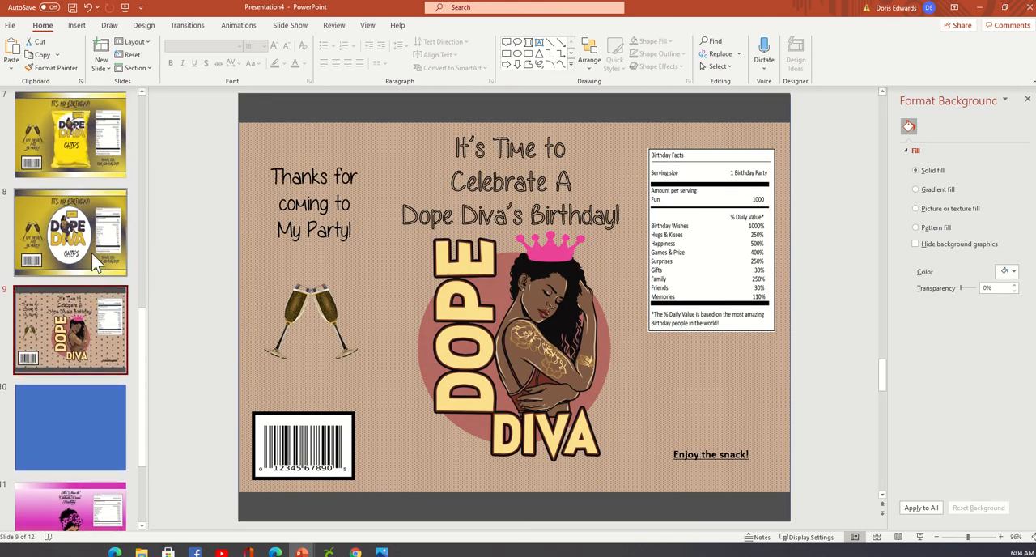
pyautogui.click(92, 252)
pyautogui.click(55, 361)
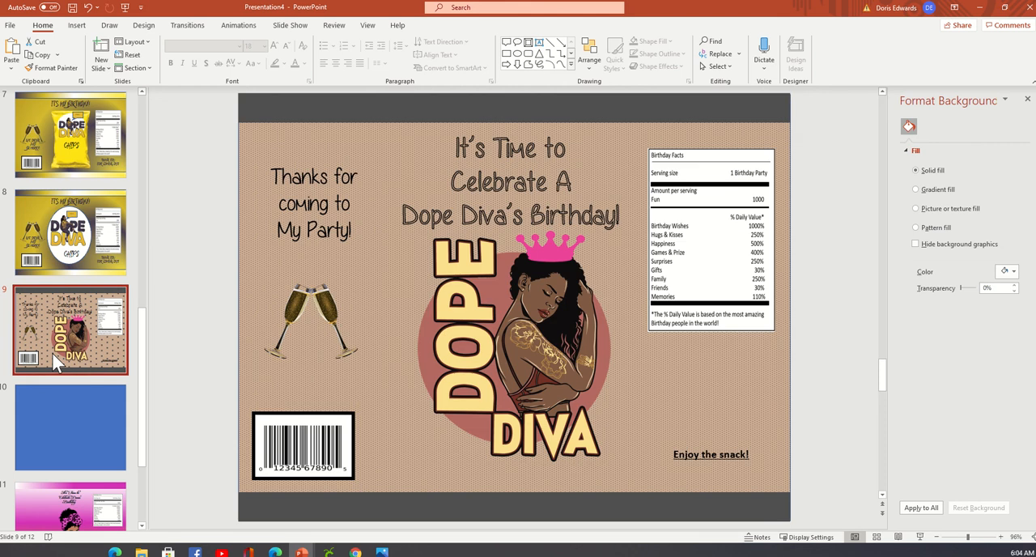
pyautogui.click(555, 257)
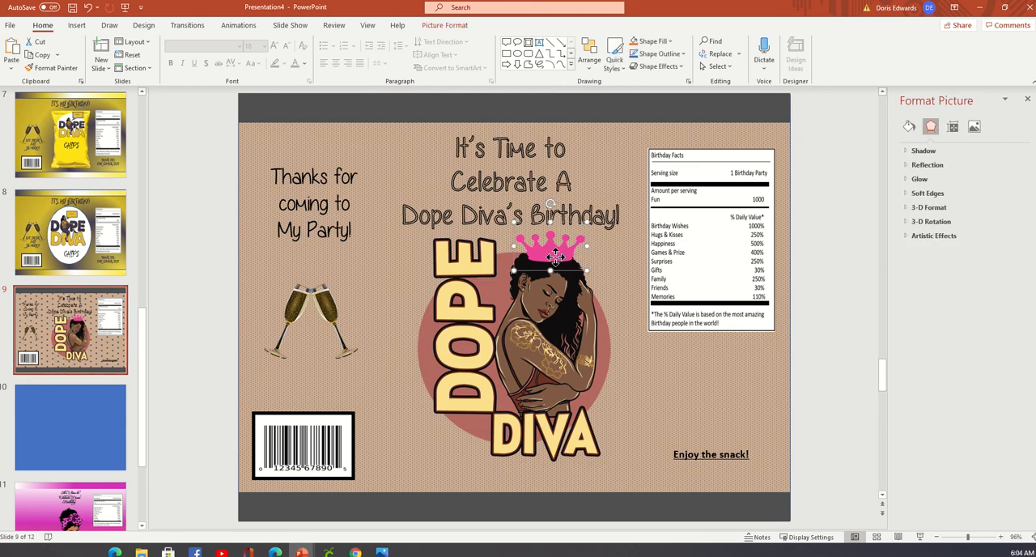
pyautogui.click(52, 350)
pyautogui.scroll(4, 52, 346)
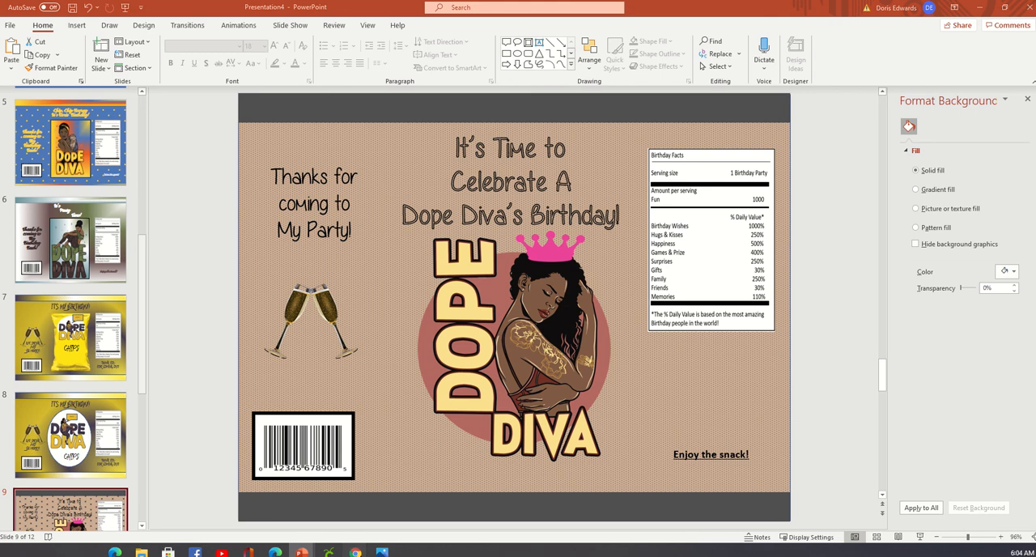
# Switch to the Pixabay page in Chrome and search its vector graphics for "crown".
pyautogui.moveTo(355, 552)
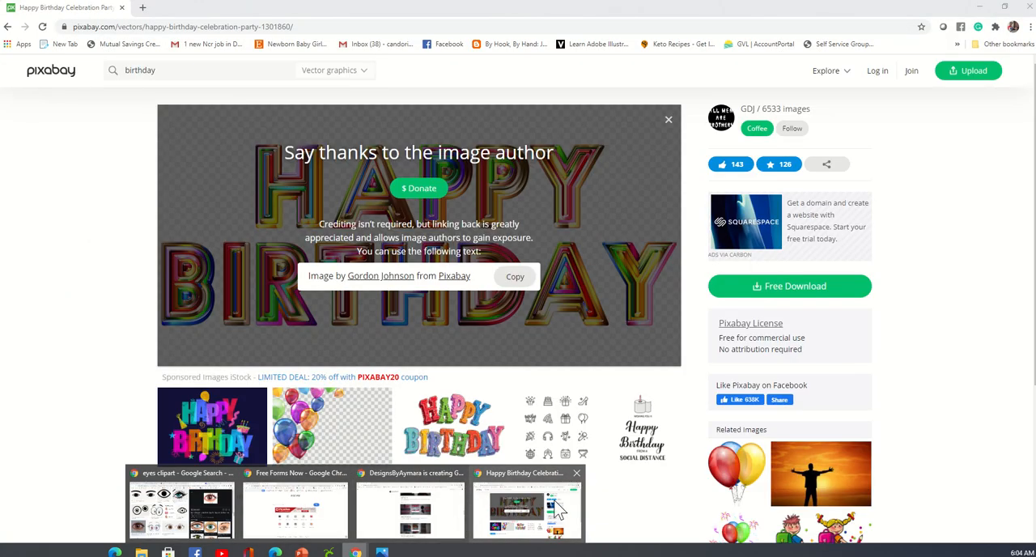
pyautogui.click(527, 510)
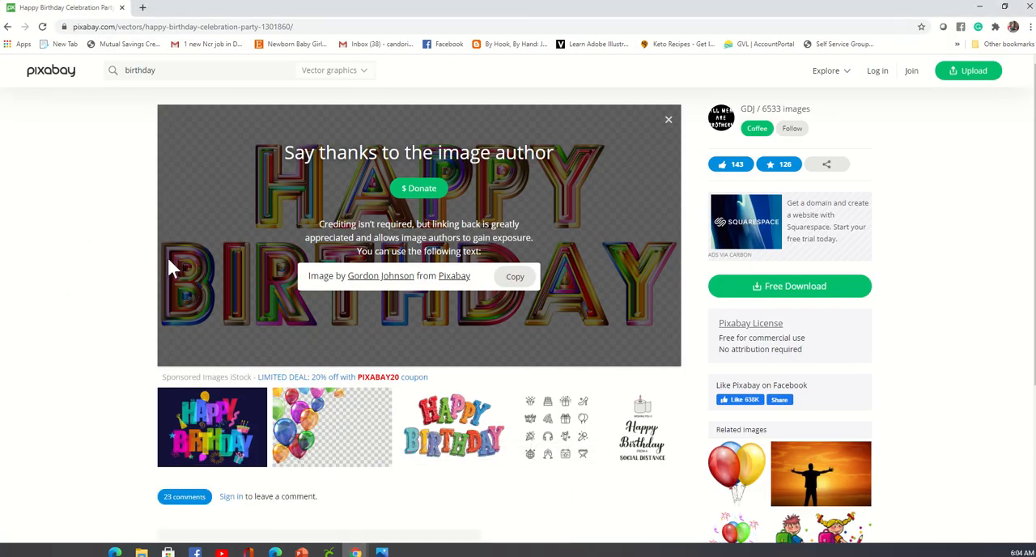
pyautogui.click(181, 71)
pyautogui.write('crown')
pyautogui.press('Return')
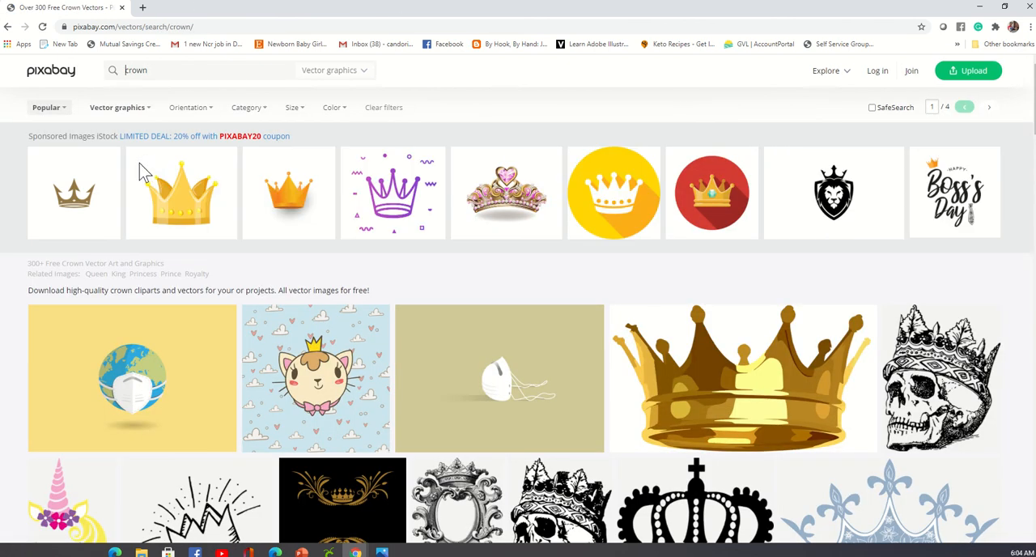
# Browse the Pixabay crown vector results, examining the gold, black, pink and outlined crown artwork.
pyautogui.scroll(-2, 463, 271)
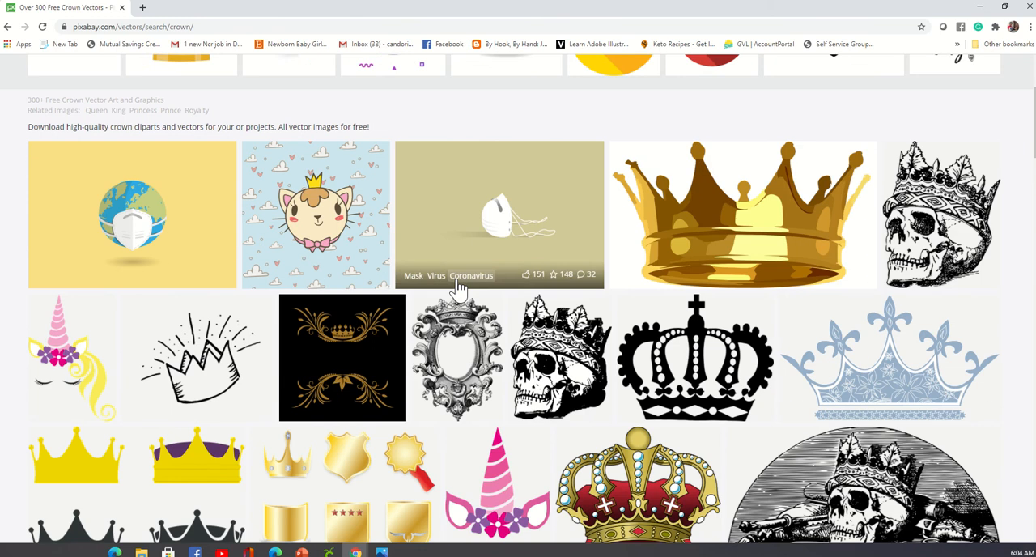
pyautogui.scroll(-3, 459, 290)
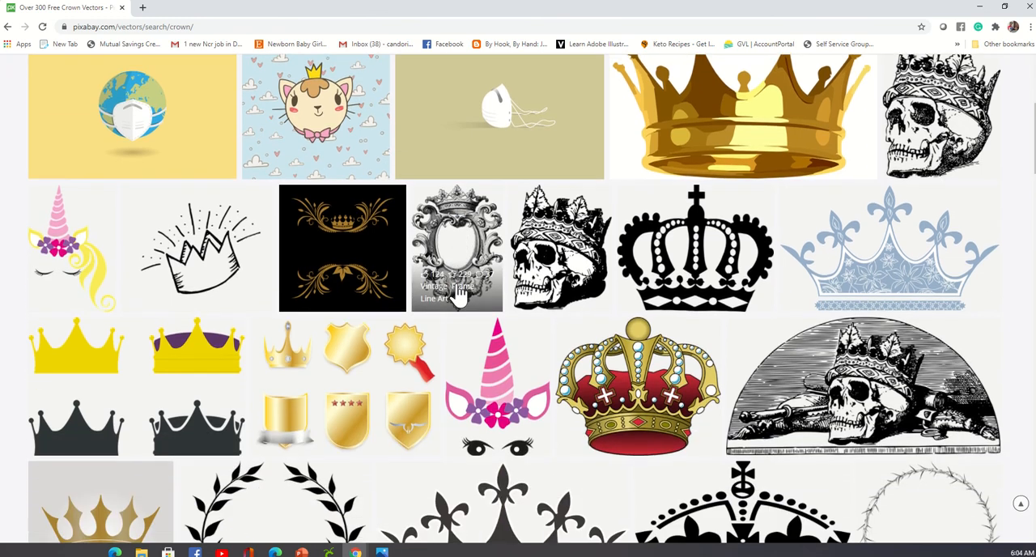
pyautogui.scroll(-3, 459, 297)
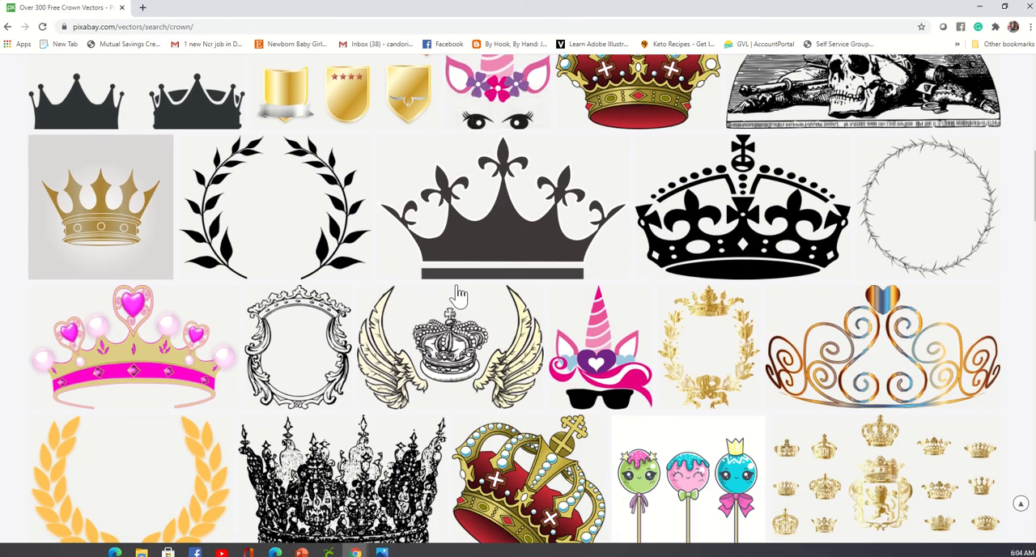
pyautogui.scroll(-2, 459, 297)
pyautogui.scroll(1, 459, 297)
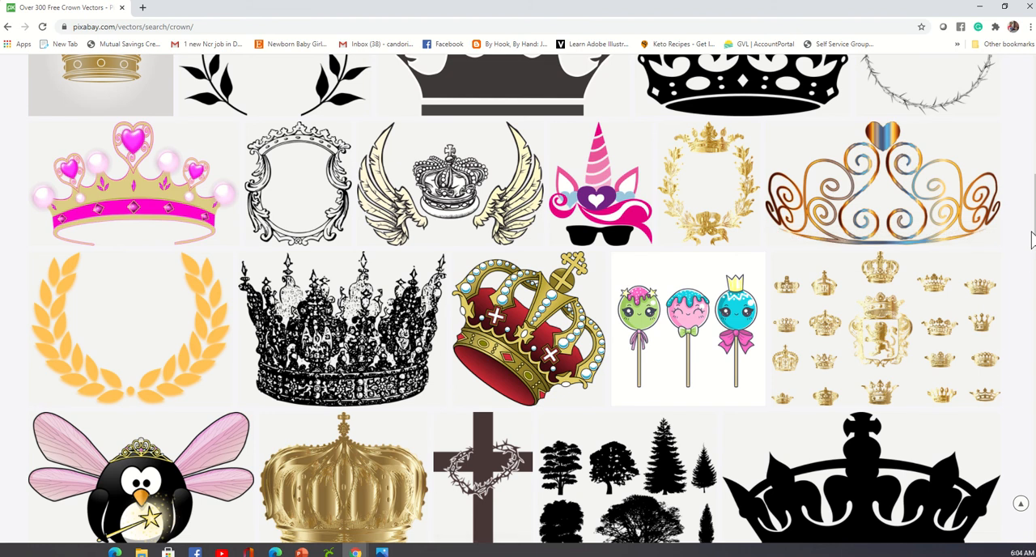
pyautogui.scroll(-3, 1031, 240)
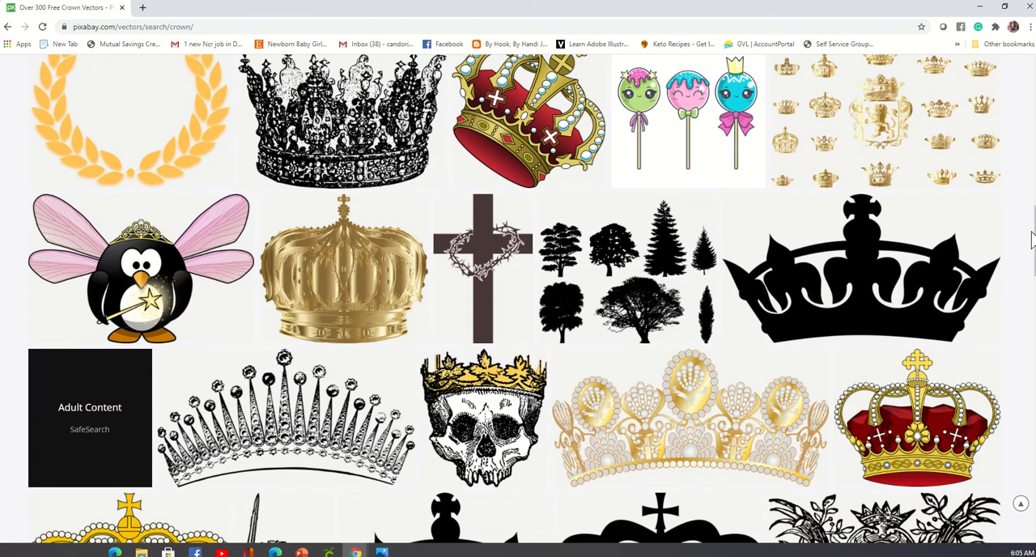
pyautogui.scroll(-5, 1032, 240)
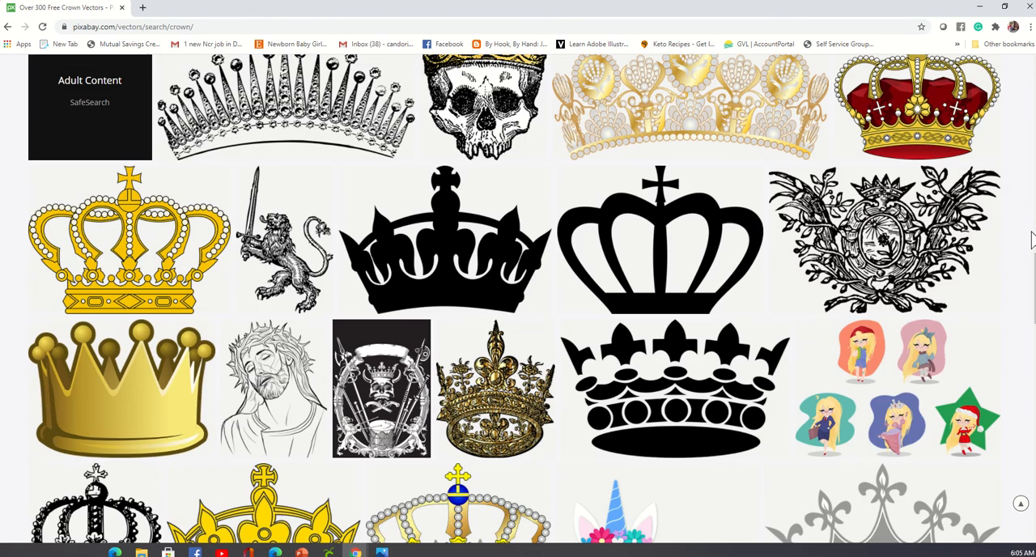
pyautogui.scroll(-2, 1032, 240)
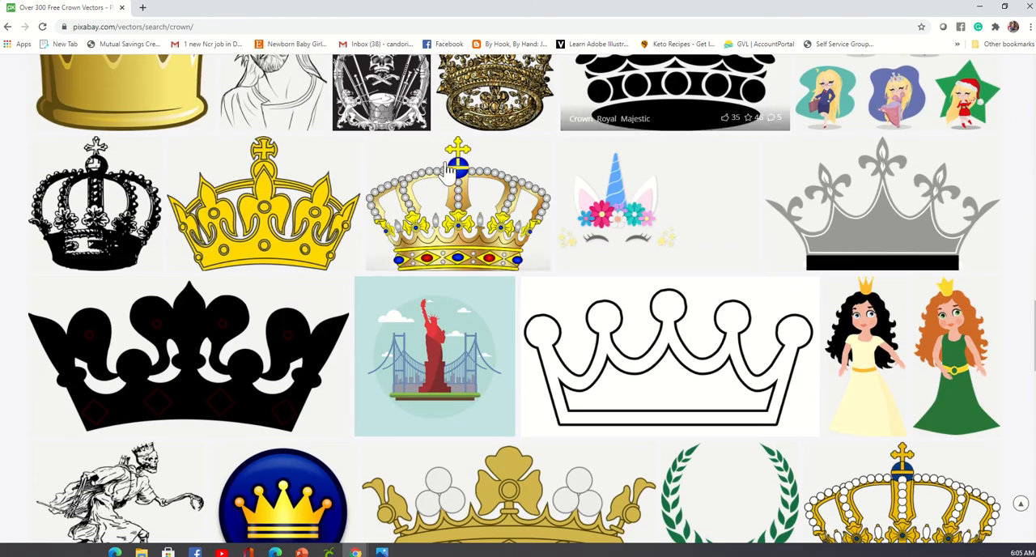
pyautogui.scroll(-3, 283, 223)
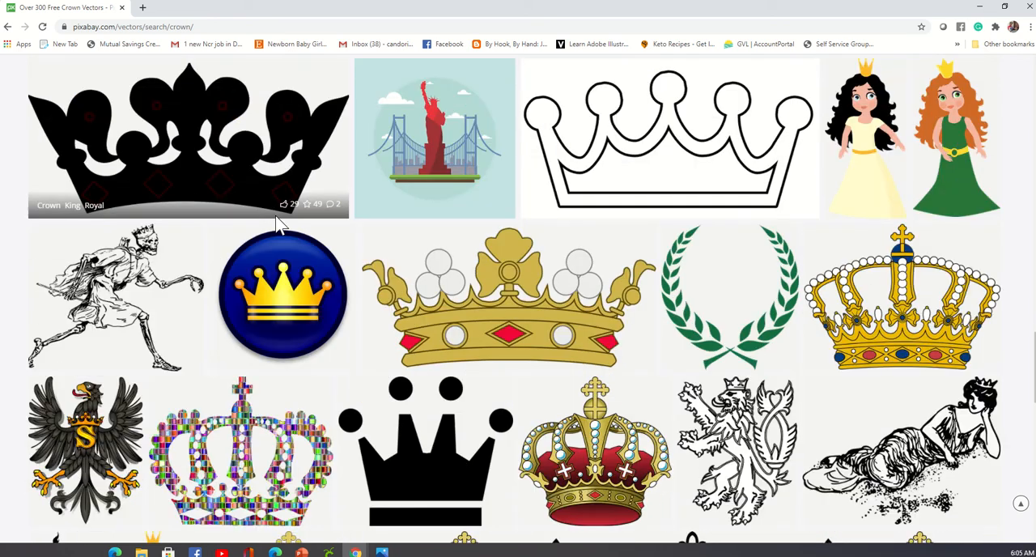
pyautogui.scroll(-9, 271, 236)
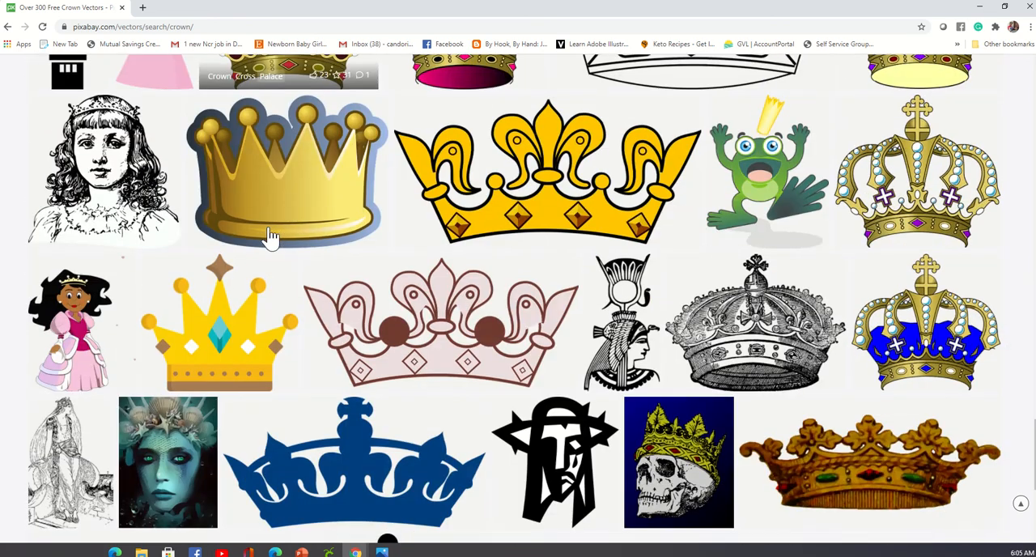
pyautogui.scroll(4, 270, 238)
pyautogui.scroll(5, 269, 236)
pyautogui.scroll(-6, 289, 360)
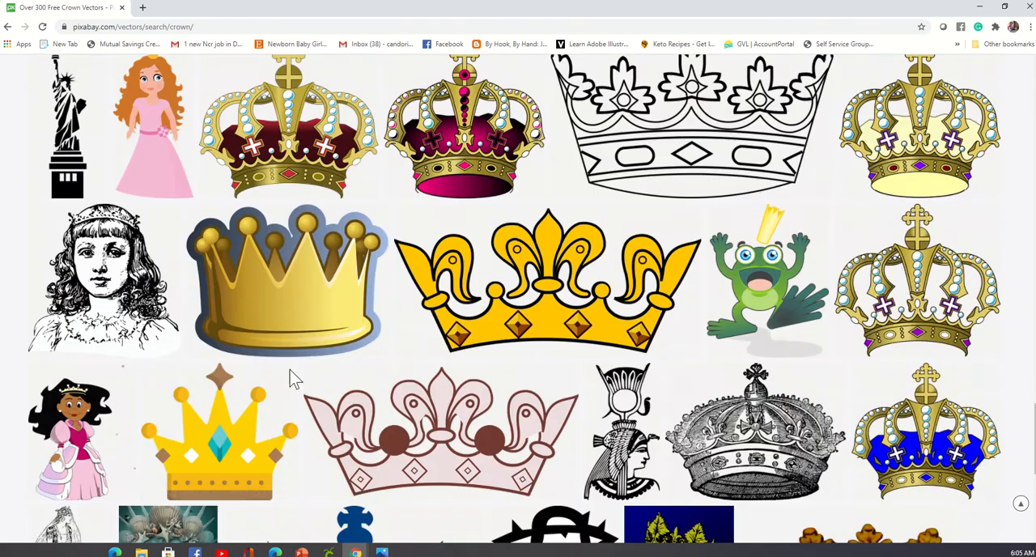
# Switch to Presentation4 in PowerPoint and review slides 1 to 4, from the blank bag template to the blue and gold Dope Diva design.
pyautogui.click(302, 553)
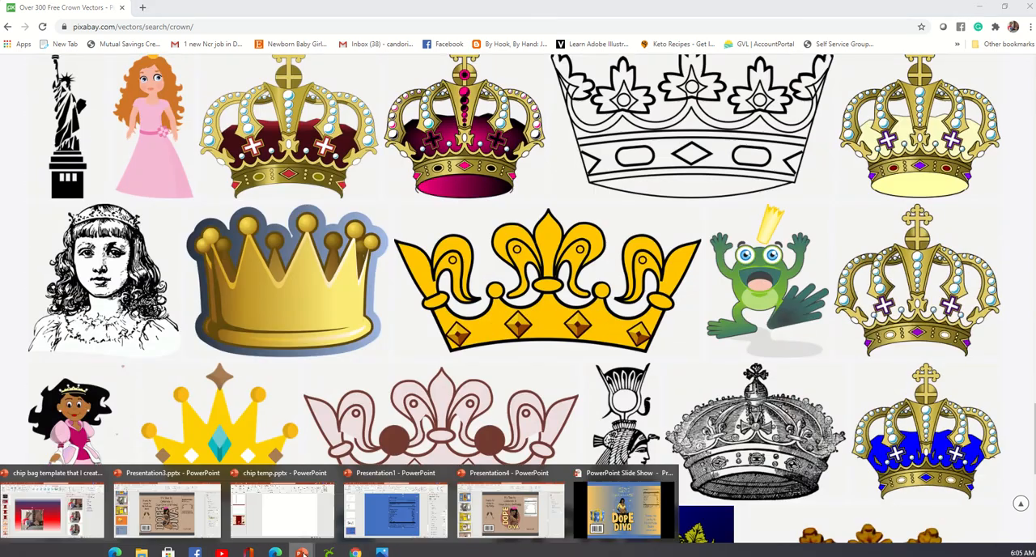
pyautogui.click(536, 518)
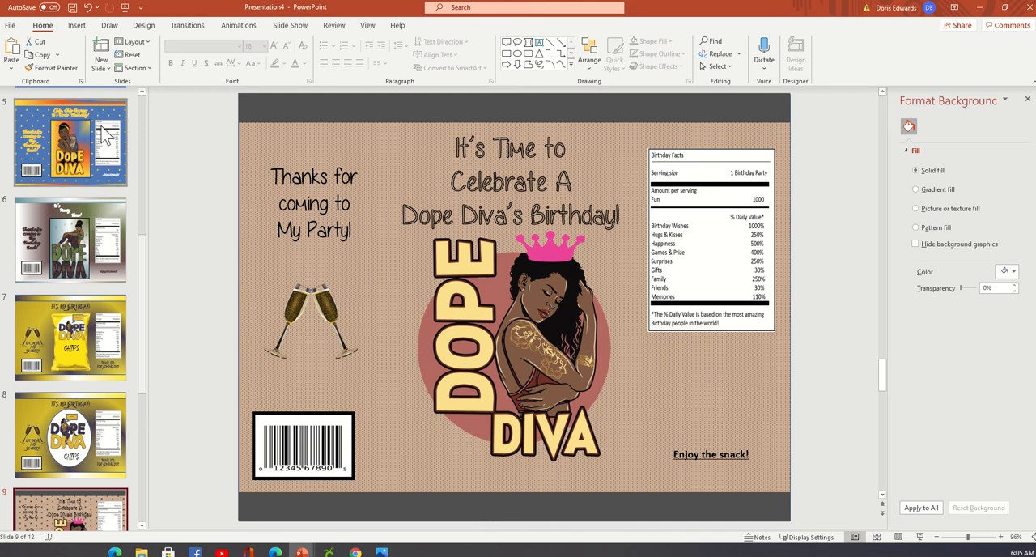
pyautogui.scroll(8, 103, 136)
pyautogui.click(133, 176)
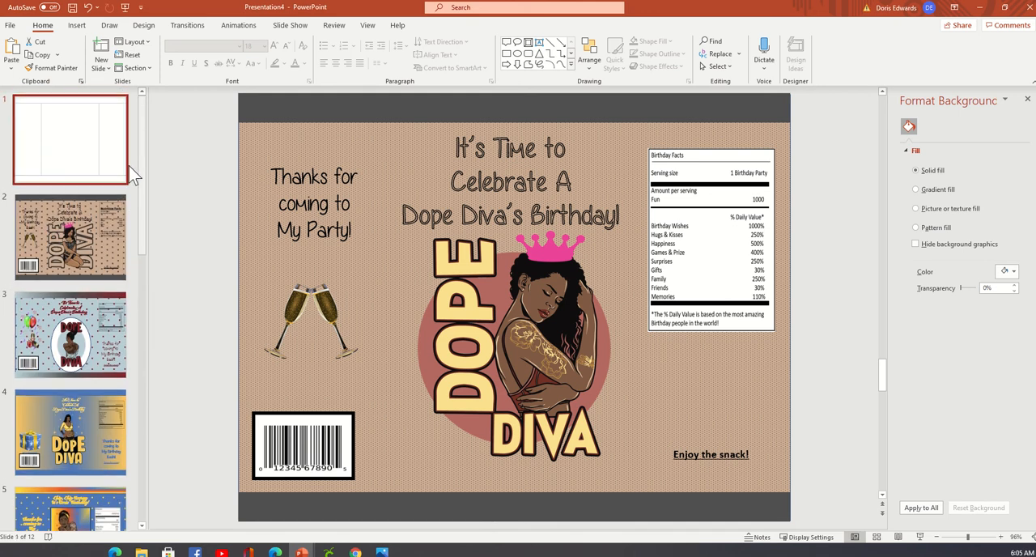
pyautogui.click(62, 275)
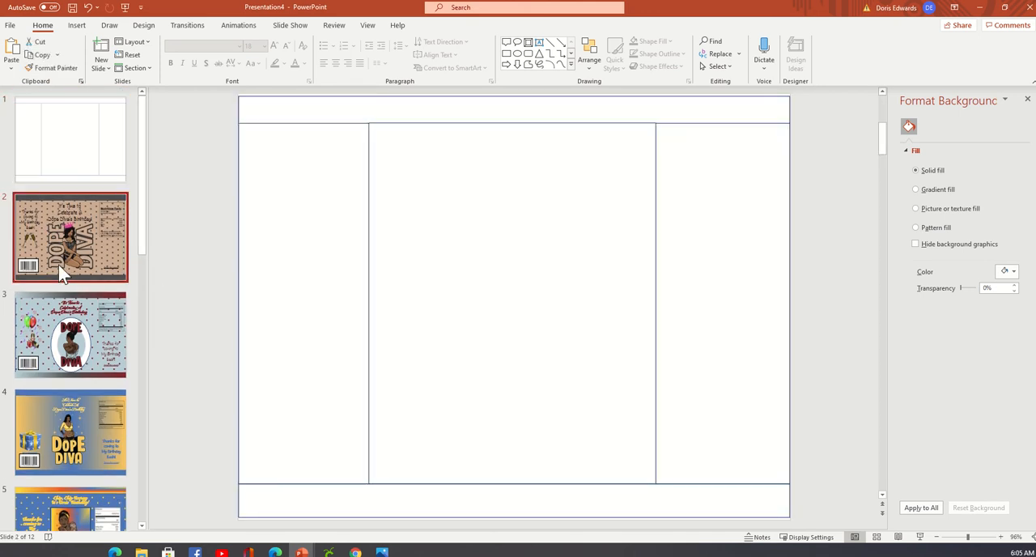
pyautogui.click(63, 320)
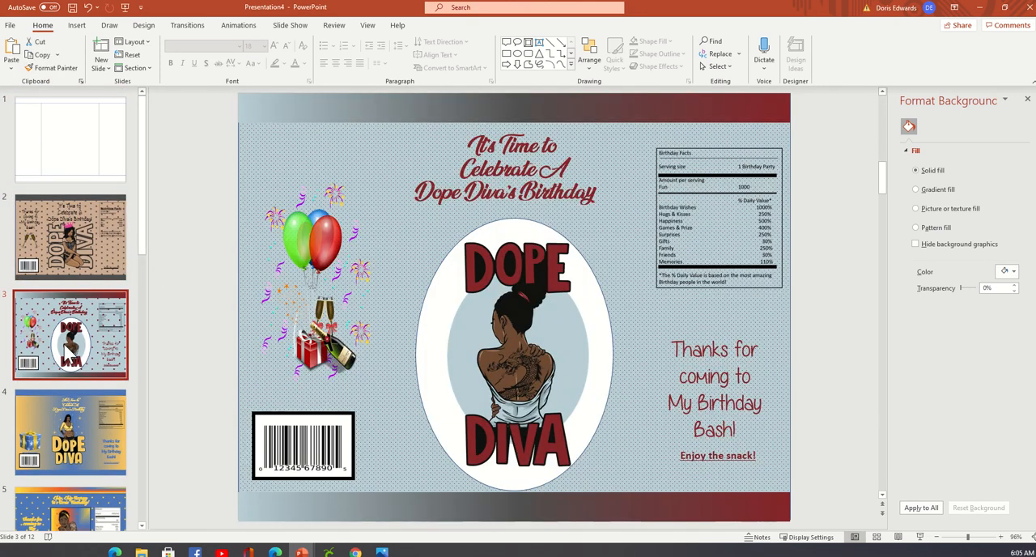
pyautogui.click(110, 446)
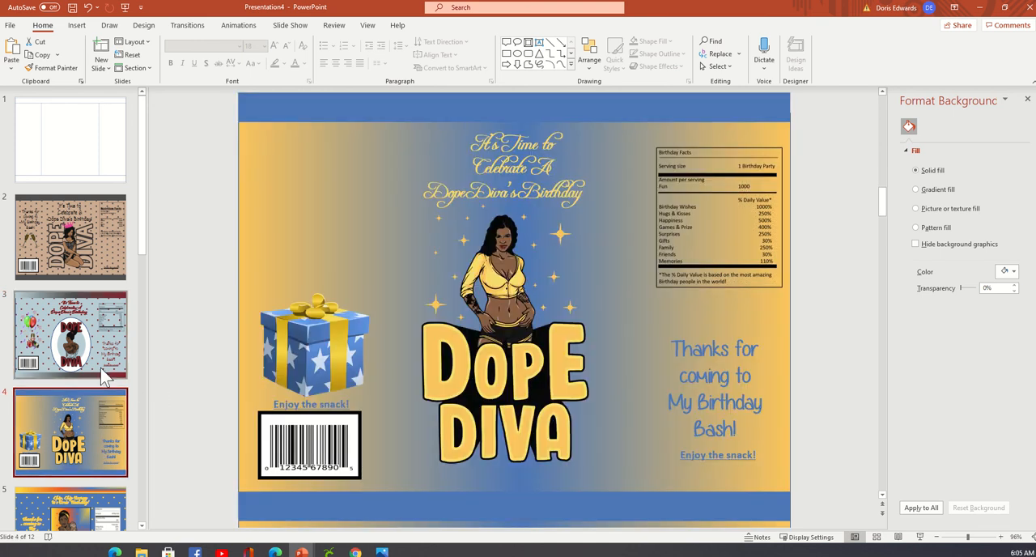
# Review the chip bag designs on slides 5 to 12, comparing the yellow bag and white oval variations on slides 7 and 8.
pyautogui.scroll(-2, 100, 363)
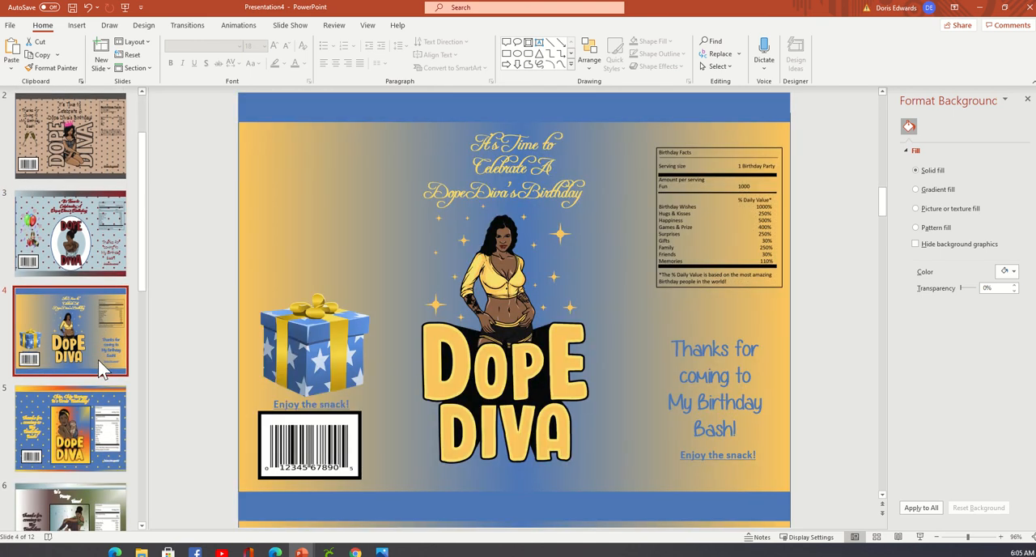
pyautogui.scroll(-1, 98, 359)
pyautogui.click(98, 360)
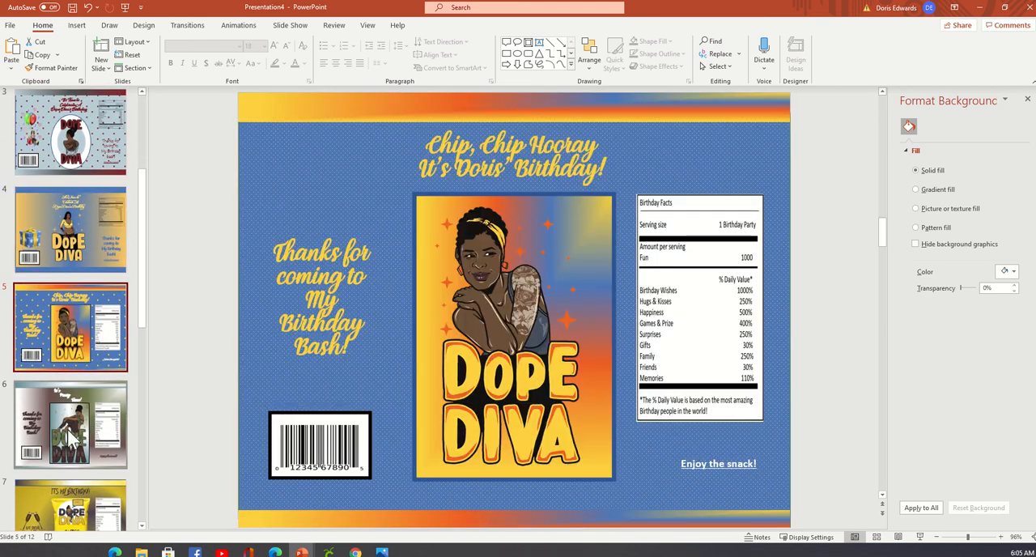
pyautogui.click(70, 438)
pyautogui.scroll(-3, 97, 397)
pyautogui.click(114, 362)
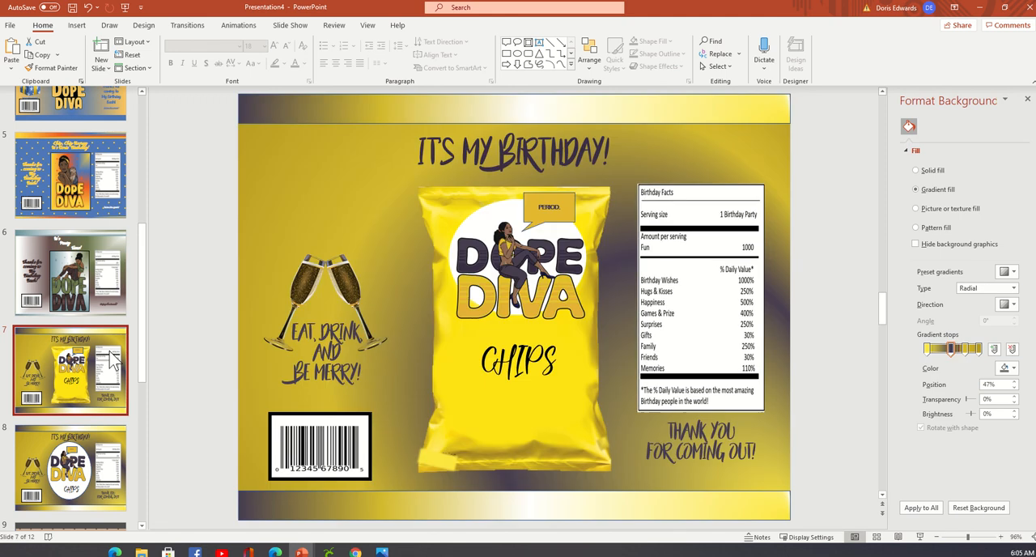
pyautogui.scroll(-2, 114, 362)
pyautogui.click(114, 362)
pyautogui.click(114, 478)
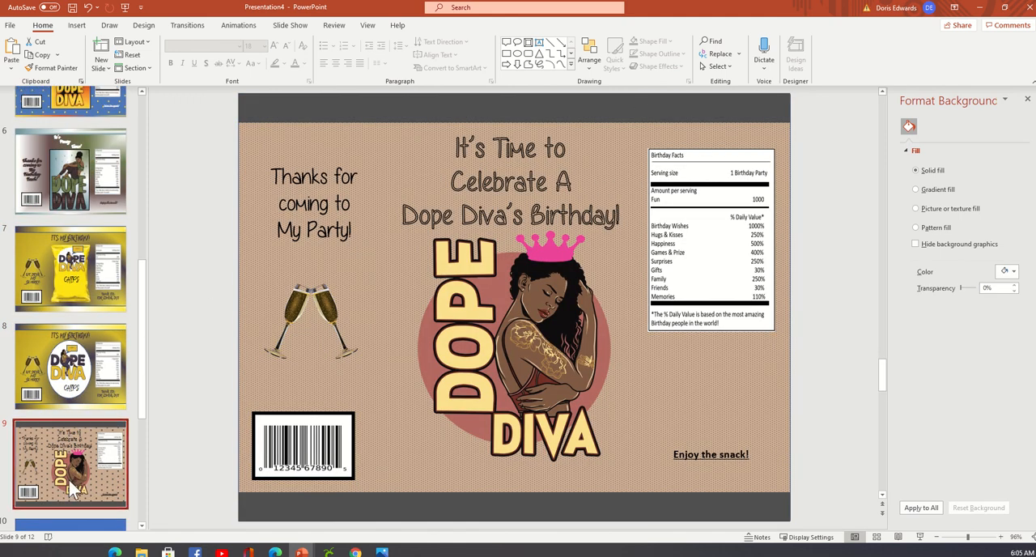
pyautogui.click(91, 405)
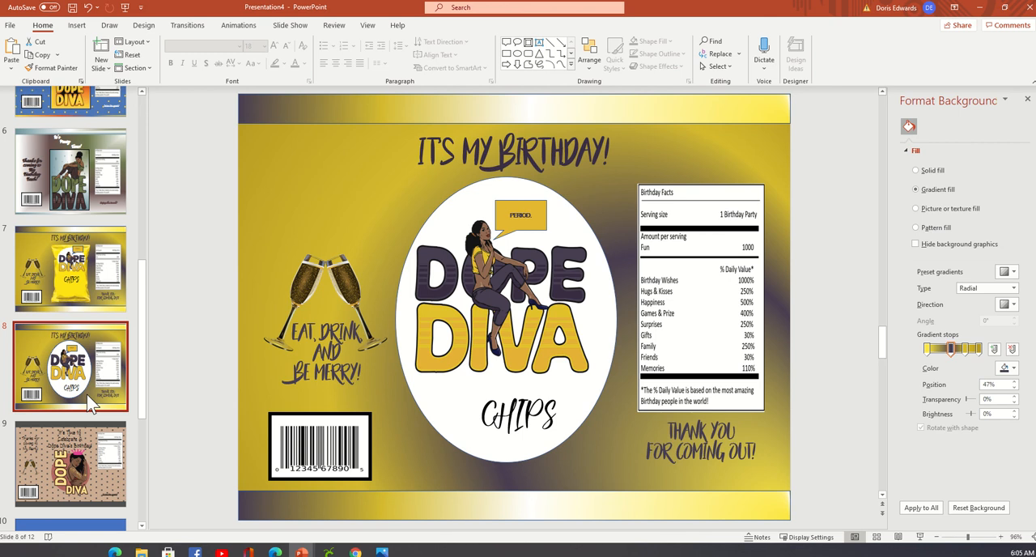
pyautogui.scroll(-5, 91, 405)
pyautogui.click(86, 392)
pyautogui.click(90, 479)
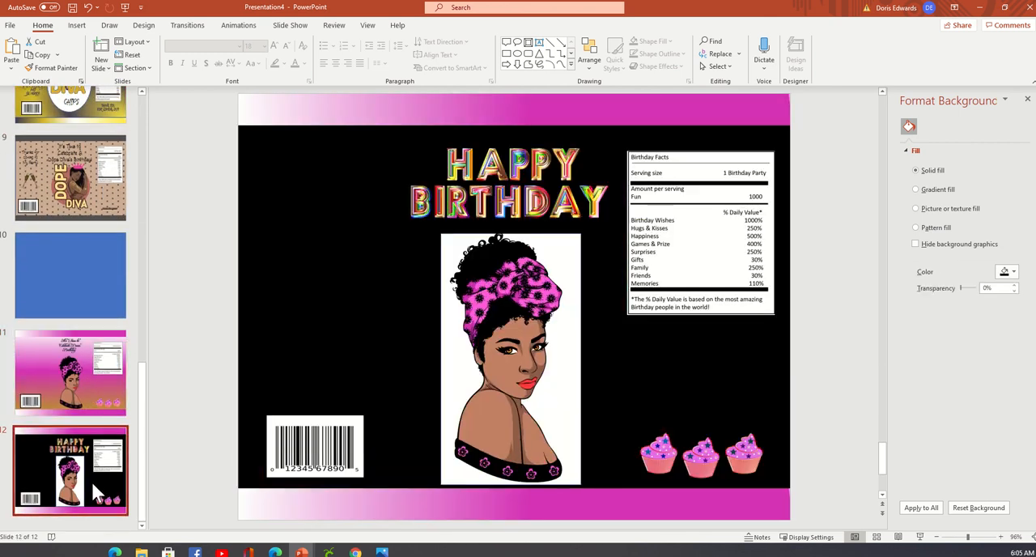
# Return to the blank template on slide 1 and look through the Dope Diva designs up to slide 6.
pyautogui.scroll(5, 130, 375)
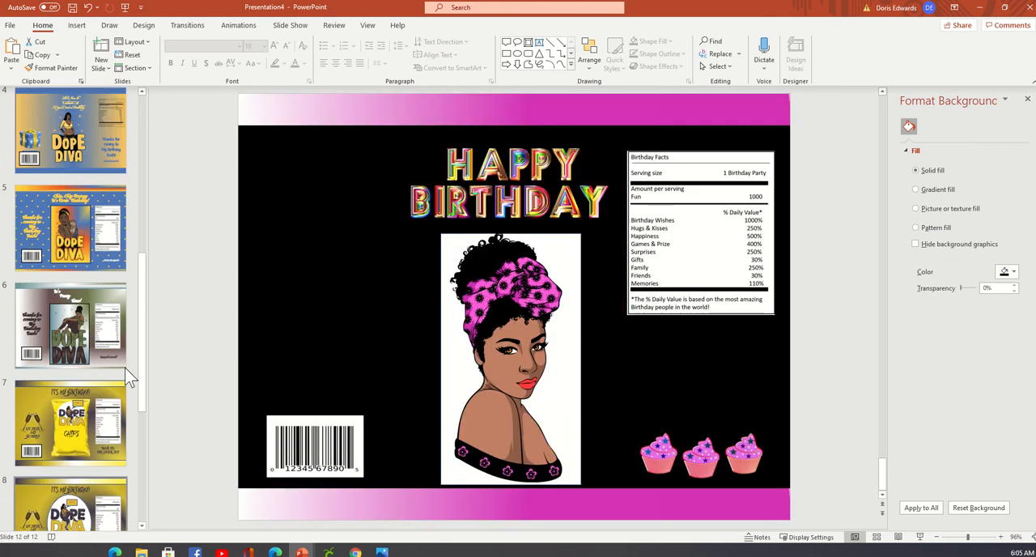
pyautogui.scroll(4, 129, 375)
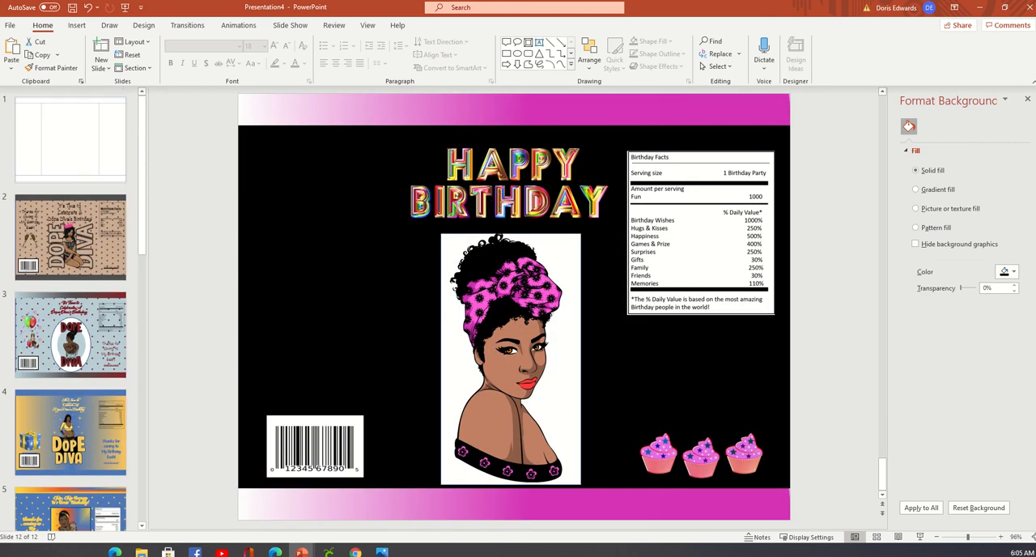
pyautogui.click(58, 215)
pyautogui.click(99, 138)
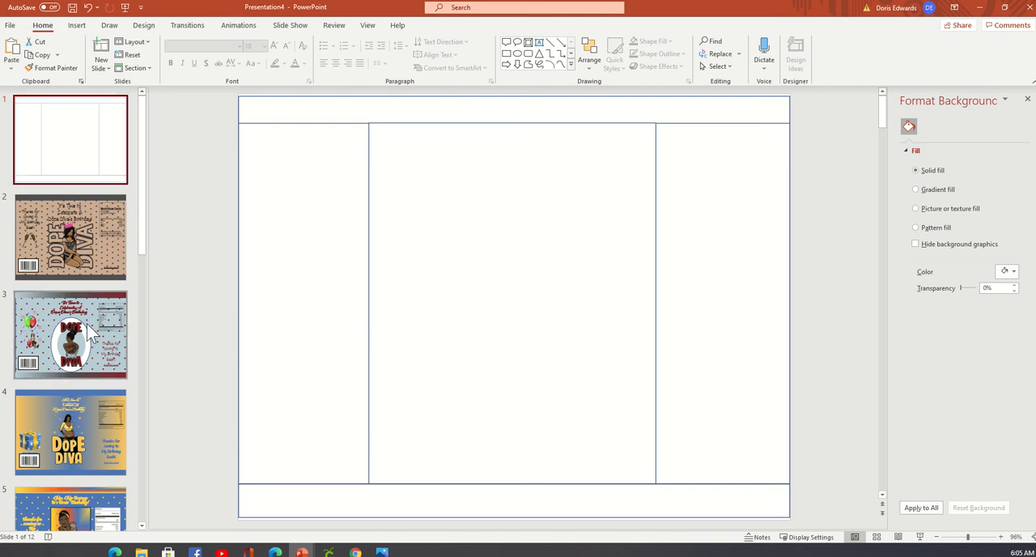
pyautogui.click(89, 267)
pyautogui.click(105, 361)
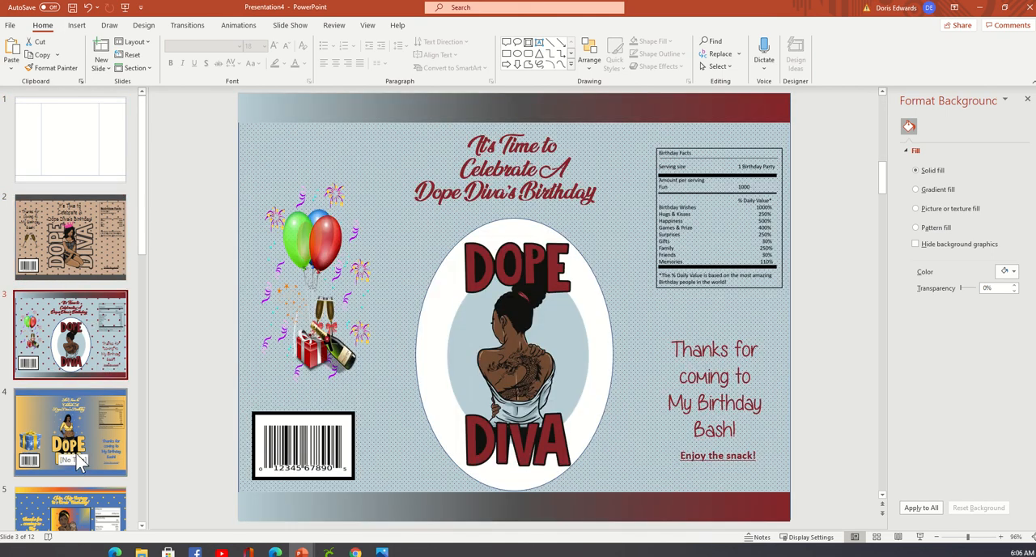
pyautogui.click(111, 437)
pyautogui.scroll(-3, 111, 437)
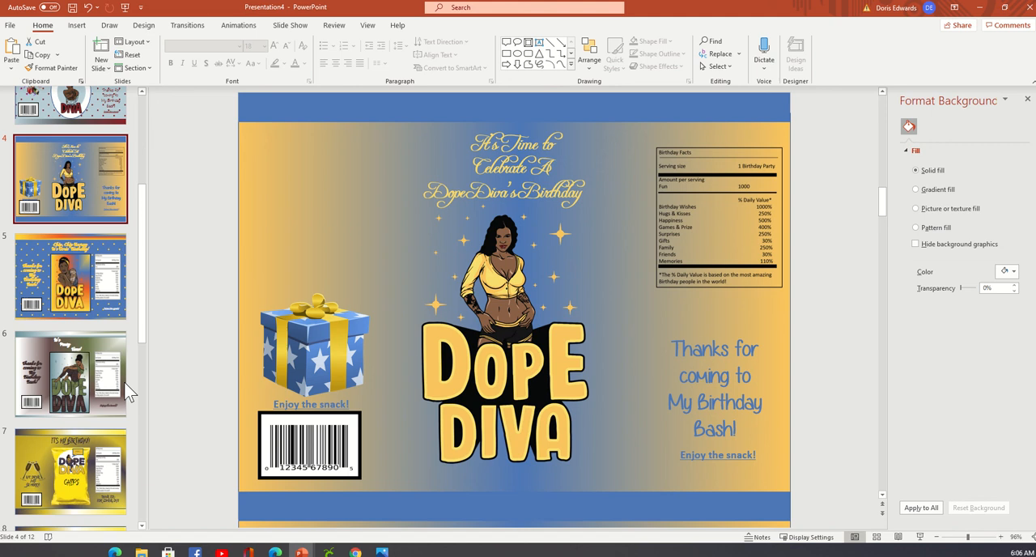
pyautogui.click(83, 288)
pyautogui.click(89, 350)
pyautogui.scroll(-3, 101, 332)
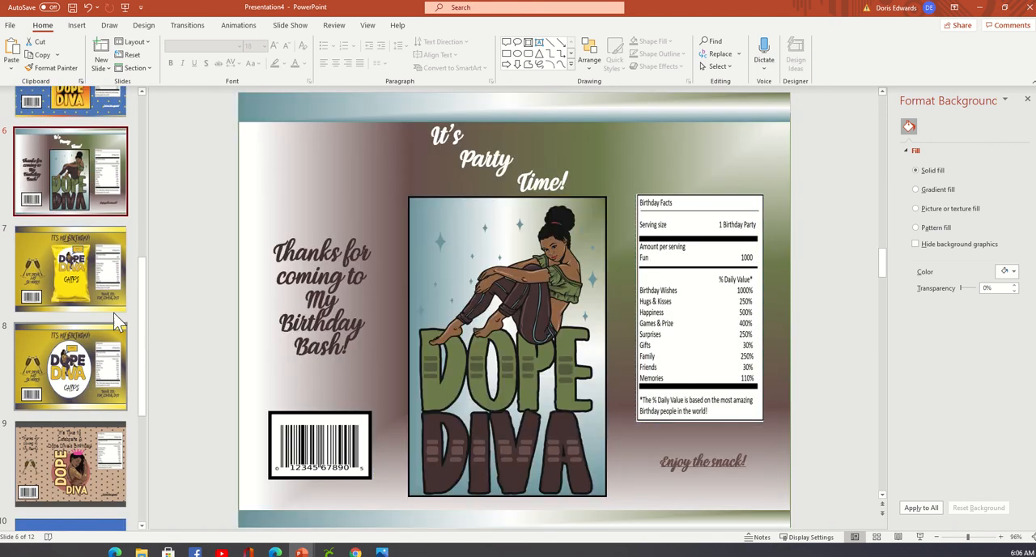
# Examine the remaining chip bag designs from slide 7 through the black Happy Birthday design on slide 12.
pyautogui.click(115, 257)
pyautogui.click(102, 387)
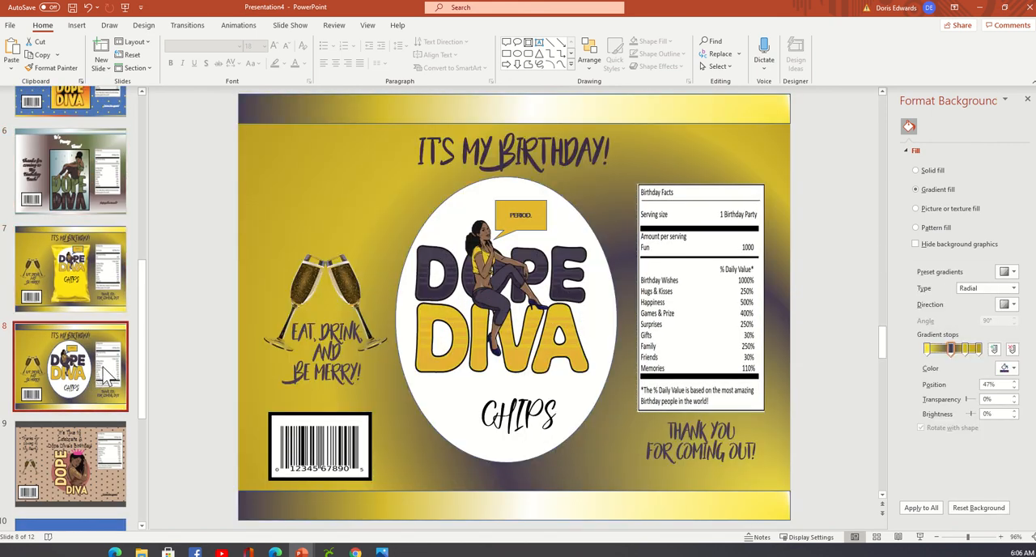
pyautogui.scroll(-3, 105, 357)
pyautogui.click(100, 325)
pyautogui.scroll(-2, 100, 325)
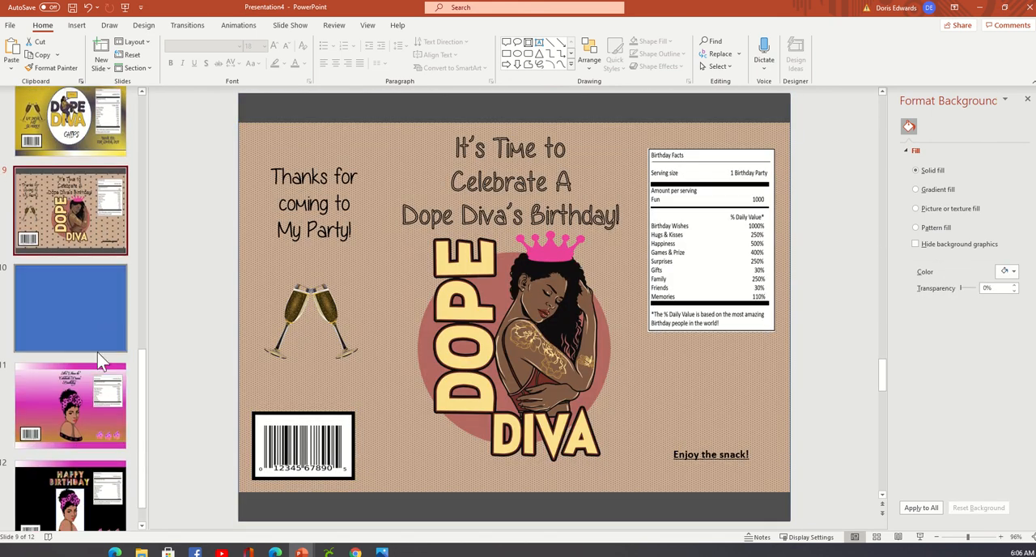
pyautogui.click(89, 409)
pyautogui.scroll(-2, 90, 390)
pyautogui.click(80, 502)
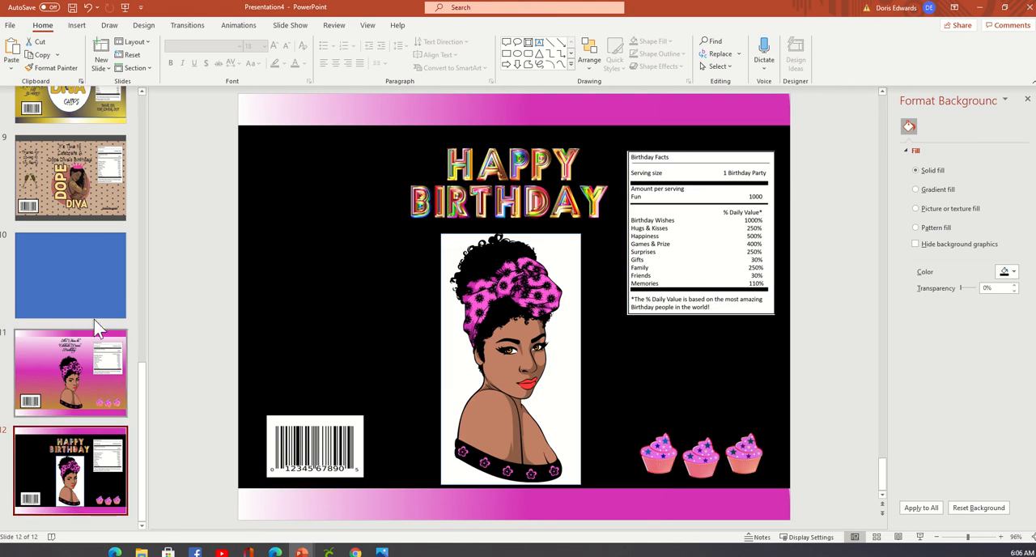
# Go back past slides 2 and 3 to slide 4 and move its lower blue band slightly down.
pyautogui.scroll(8, 111, 279)
pyautogui.scroll(3, 111, 279)
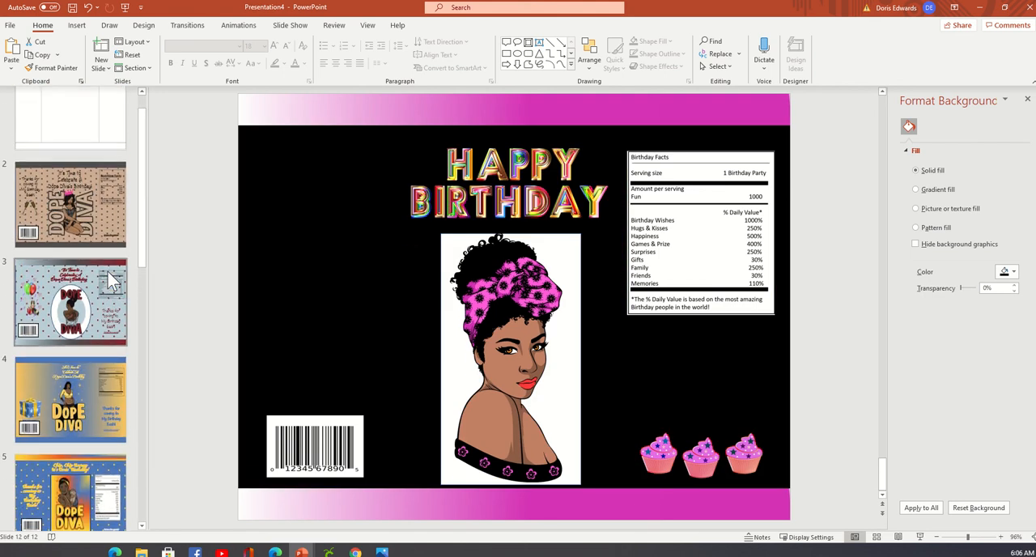
pyautogui.click(68, 258)
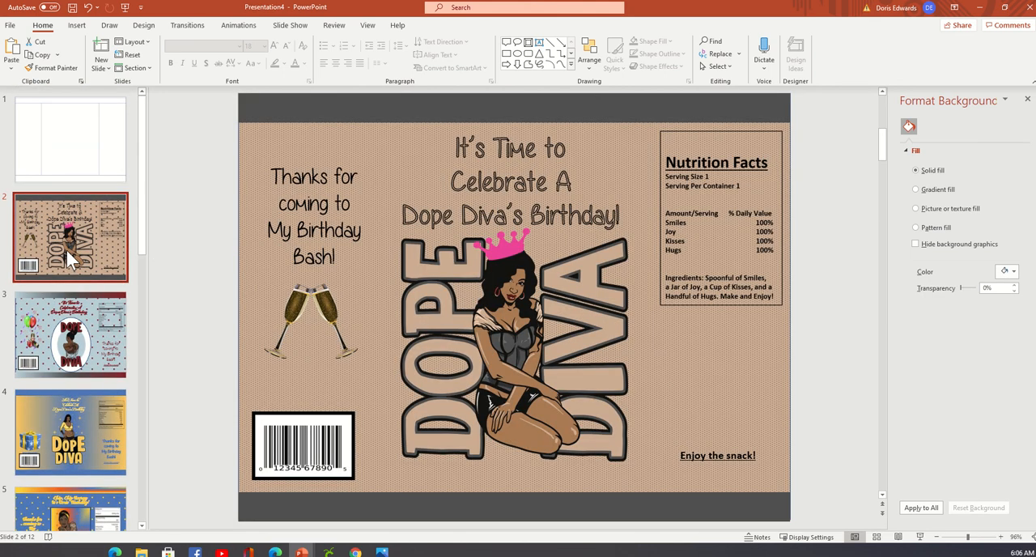
pyautogui.click(57, 341)
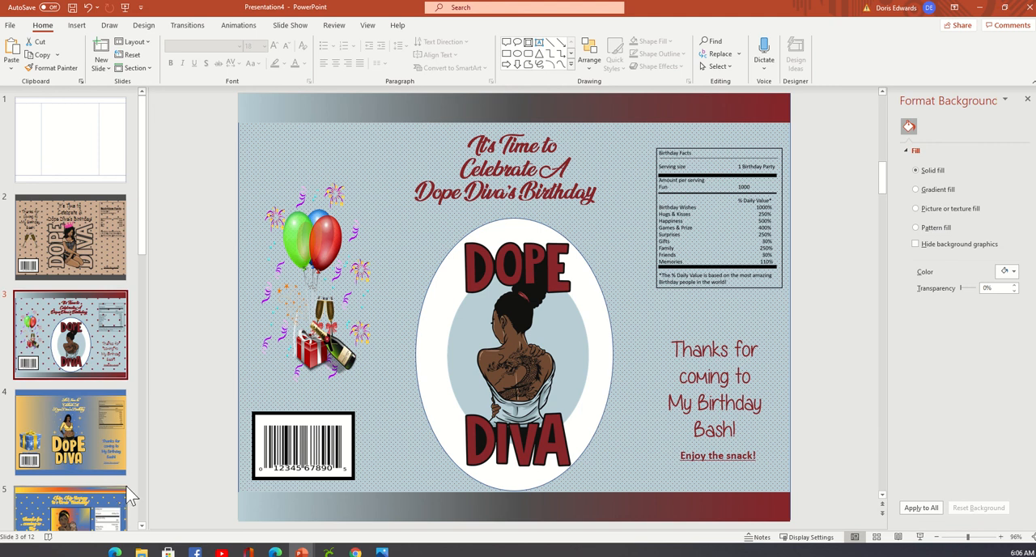
pyautogui.click(113, 447)
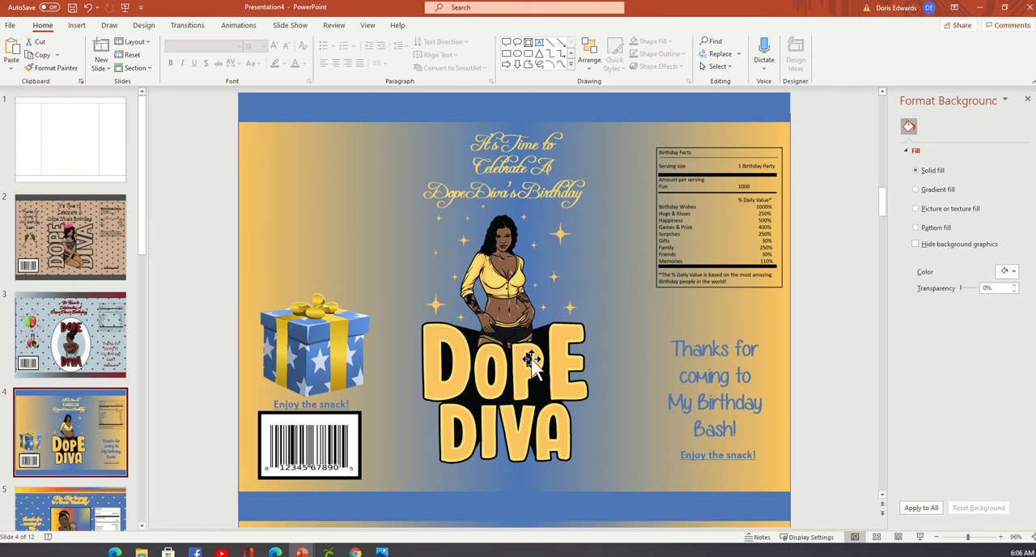
pyautogui.moveTo(412, 508); pyautogui.dragTo(414, 518)
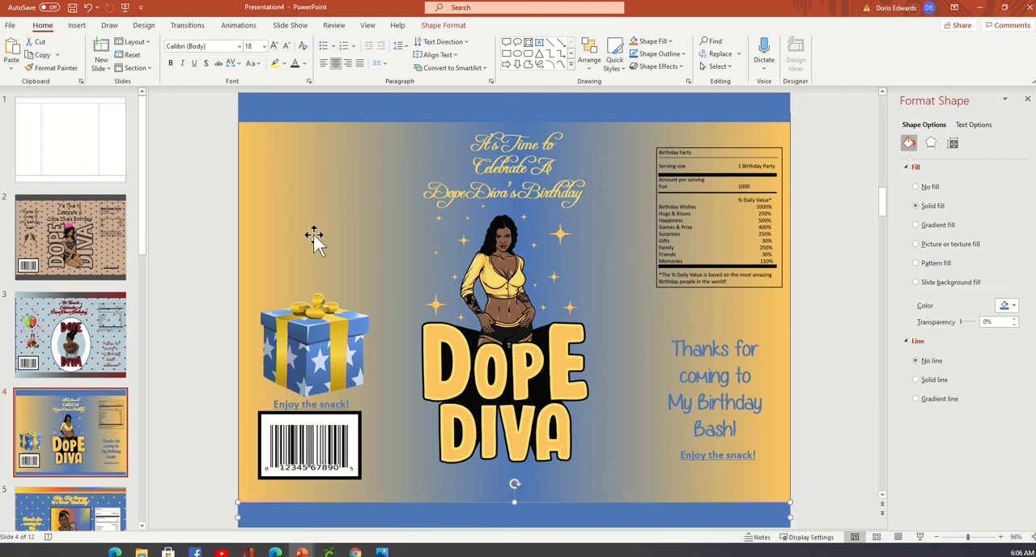
# Look over the Dope Diva designs again from slide 2 onward, returning to the blue and gold layout on slide 4.
pyautogui.click(73, 243)
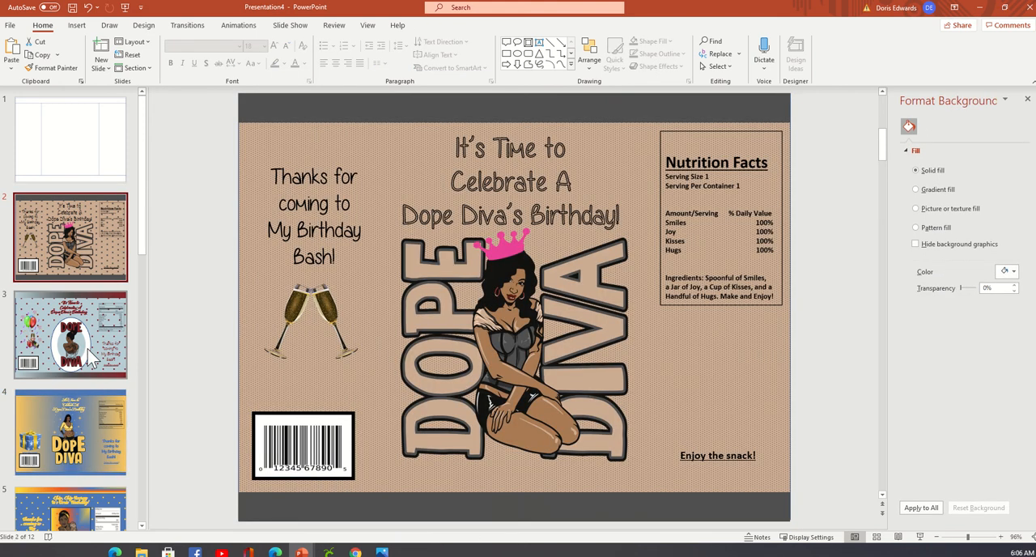
pyautogui.click(92, 361)
pyautogui.click(90, 447)
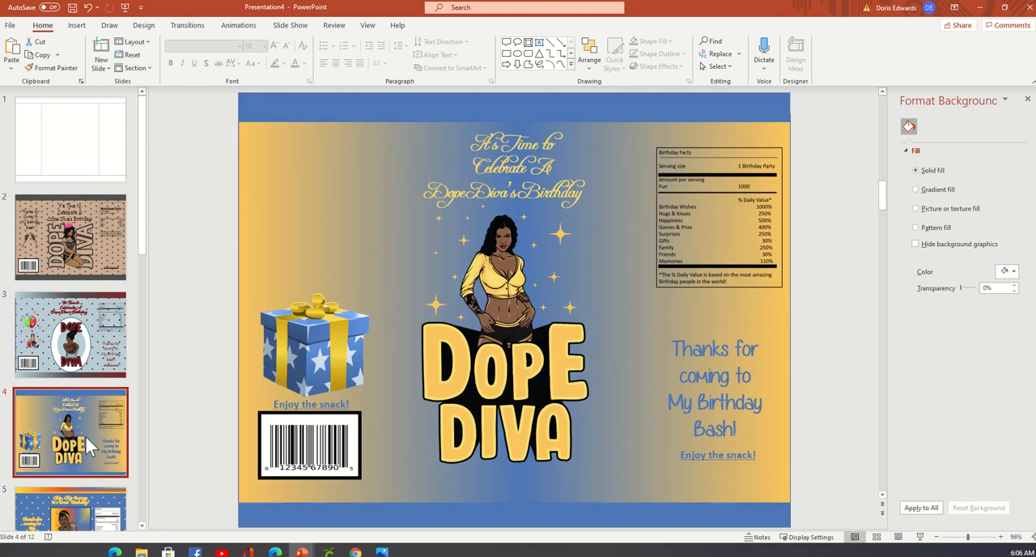
pyautogui.scroll(-5, 89, 437)
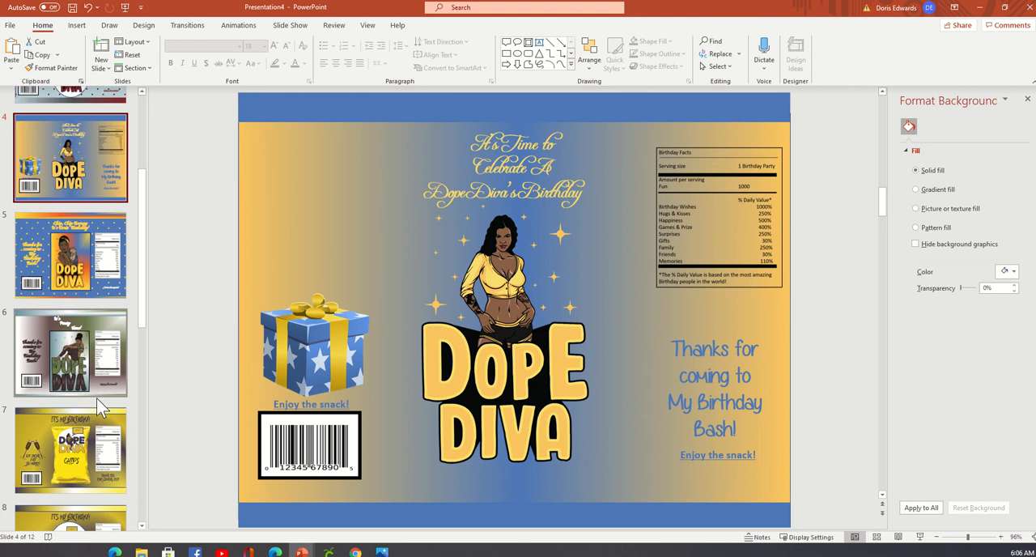